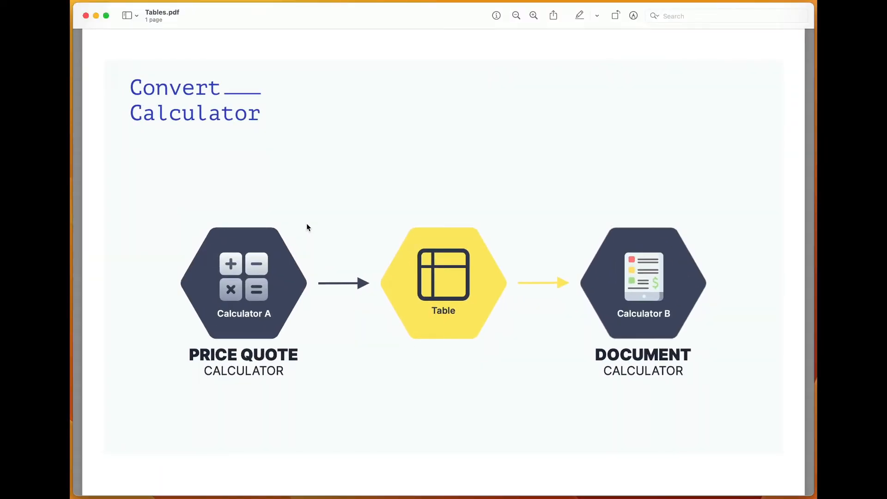
Examine the shirt price quote calculator's garment selection, total quantity, print locations and front print colour fields
scroll(306, 227, down, 1)
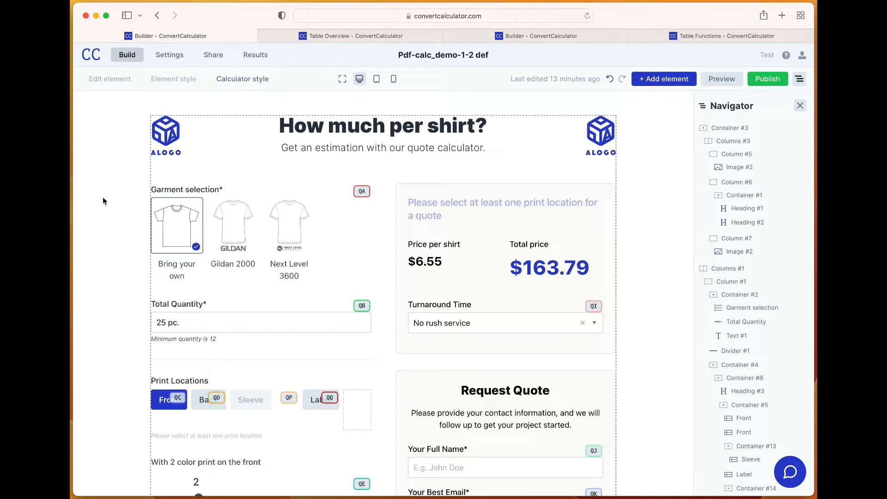
scroll(103, 200, down, 1)
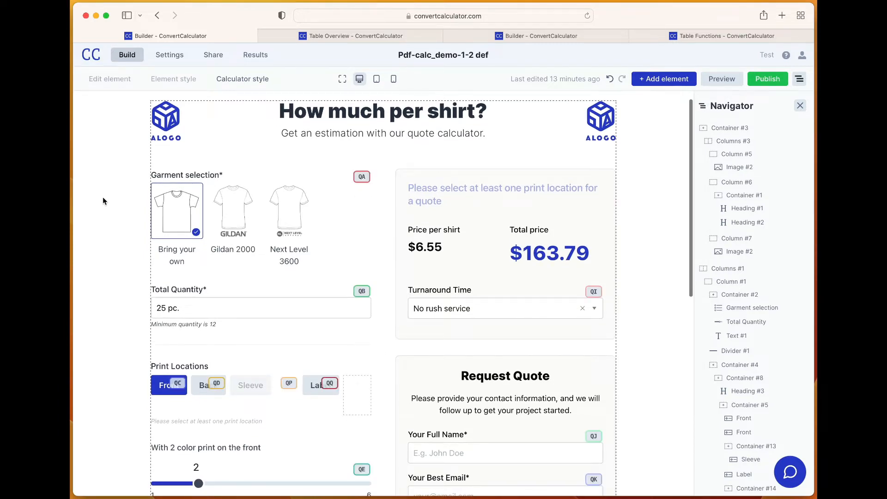
scroll(102, 197, down, 3)
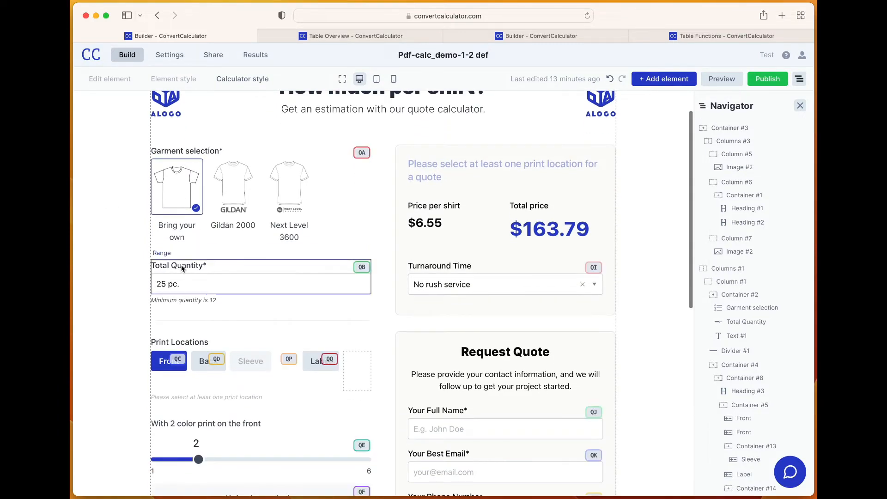
scroll(181, 269, down, 7)
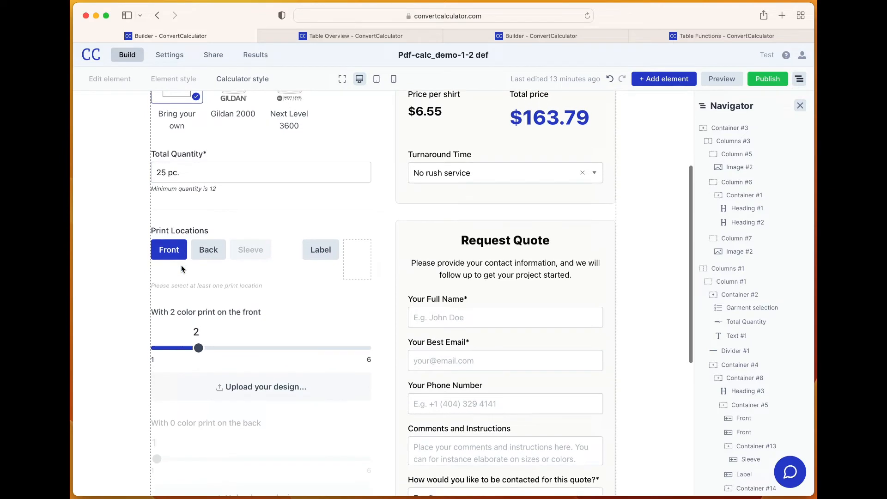
scroll(250, 361, up, 2)
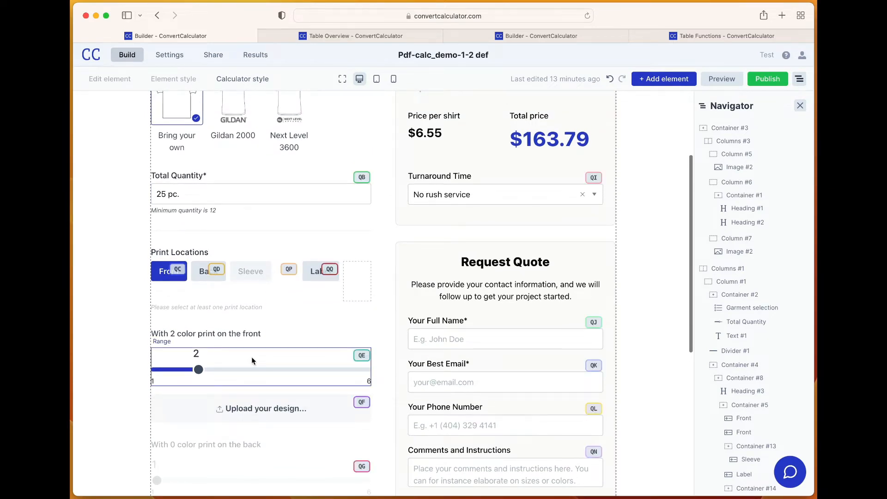
scroll(252, 358, up, 3)
scroll(251, 362, up, 2)
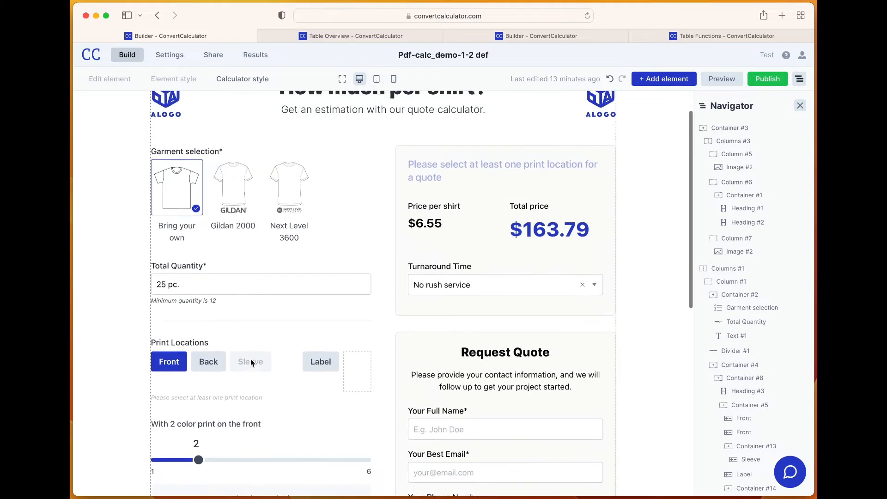
Set the front print to 4 colors and choose the Gildan 2000 garment
scroll(251, 363, down, 2)
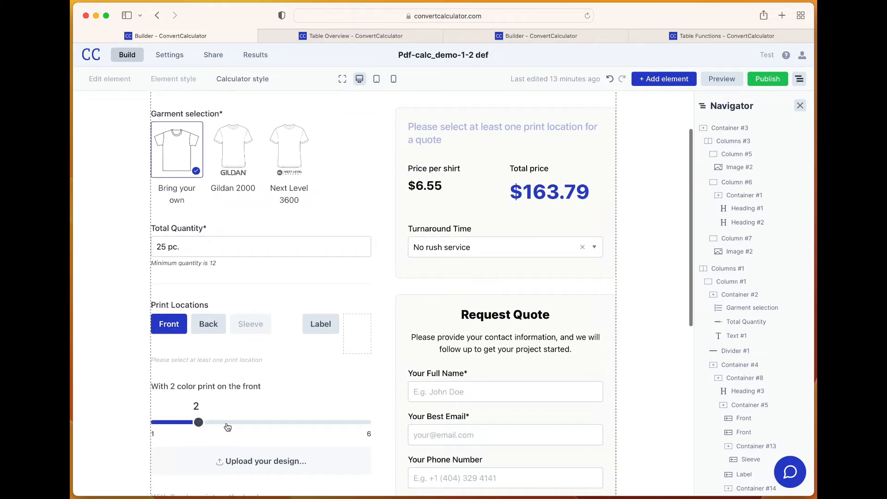
drag(198, 424, 276, 427)
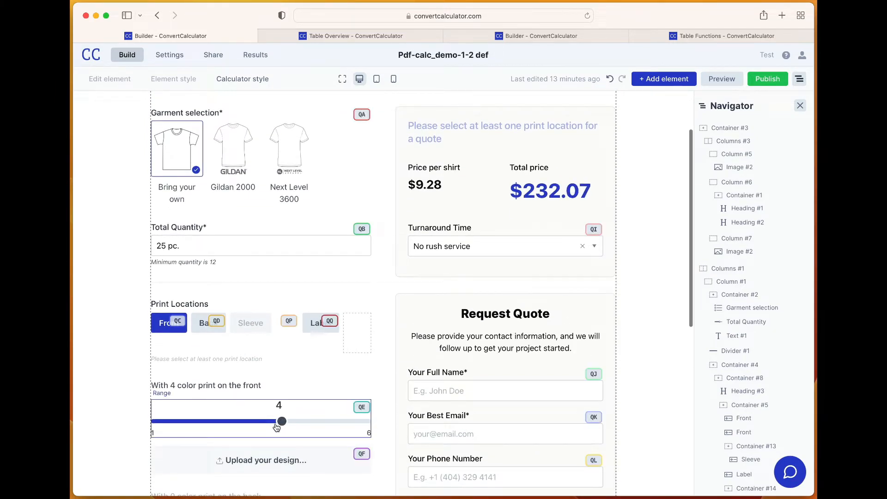
click(236, 164)
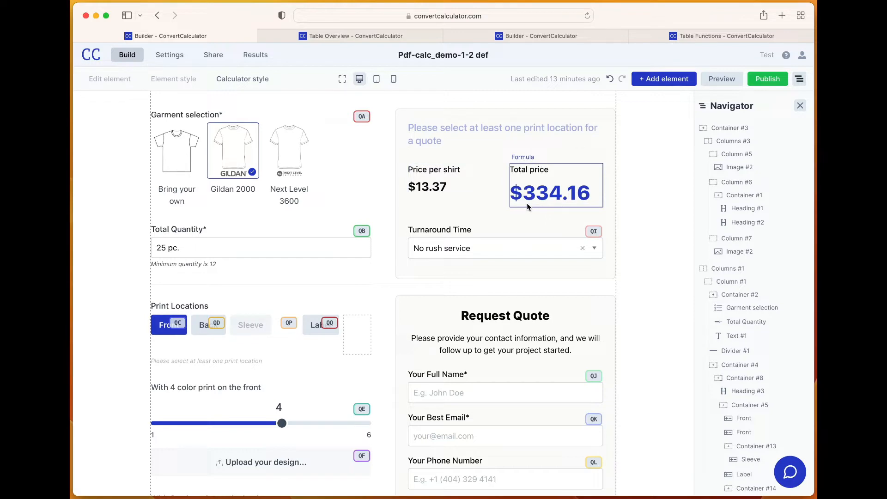
Review the Request Quote form's contact fields and the calculator's turnaround and design upload sections
scroll(528, 207, down, 3)
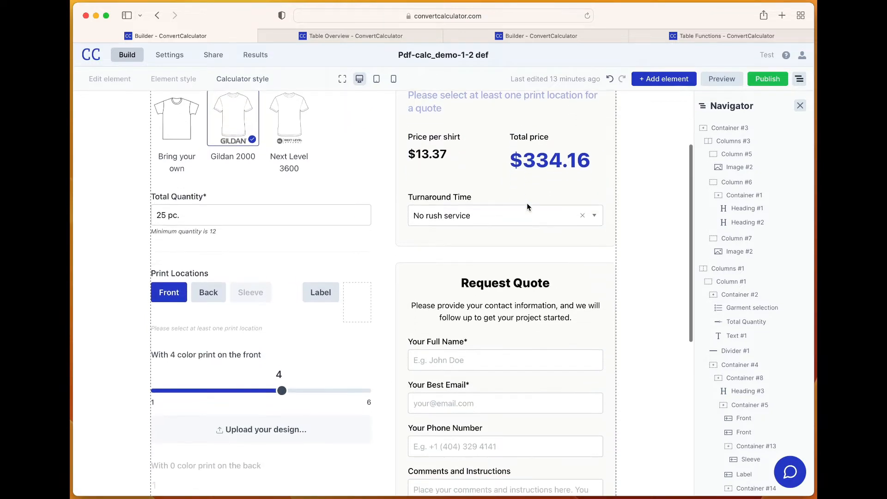
scroll(527, 207, down, 3)
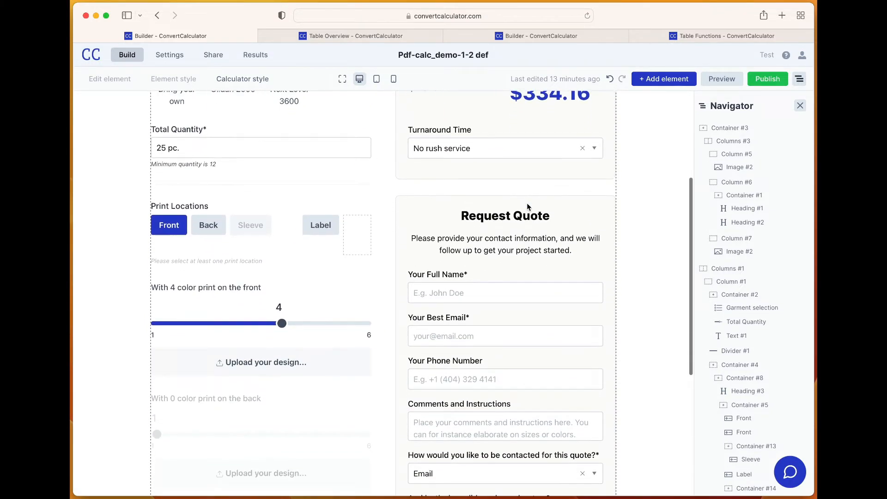
scroll(528, 206, down, 3)
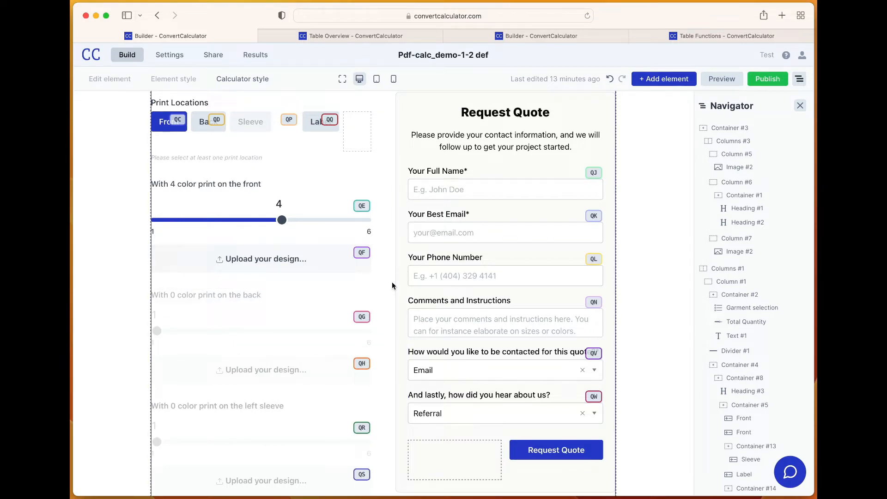
scroll(392, 285, up, 5)
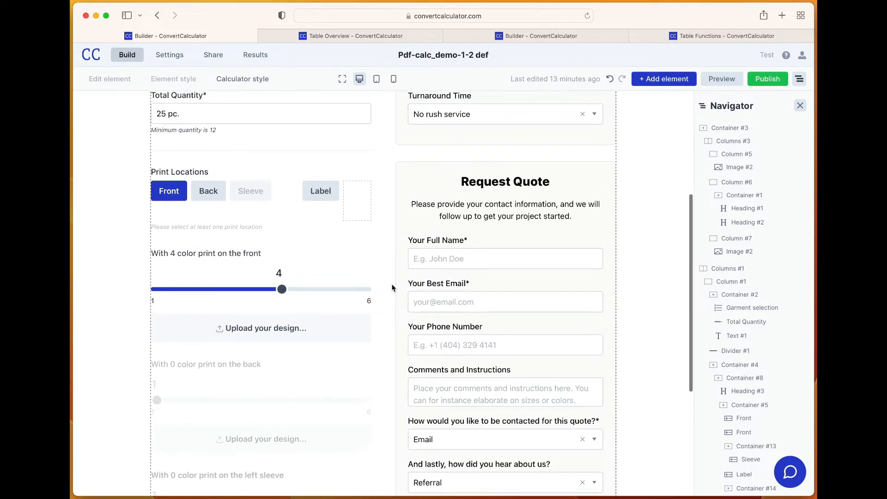
scroll(390, 285, up, 3)
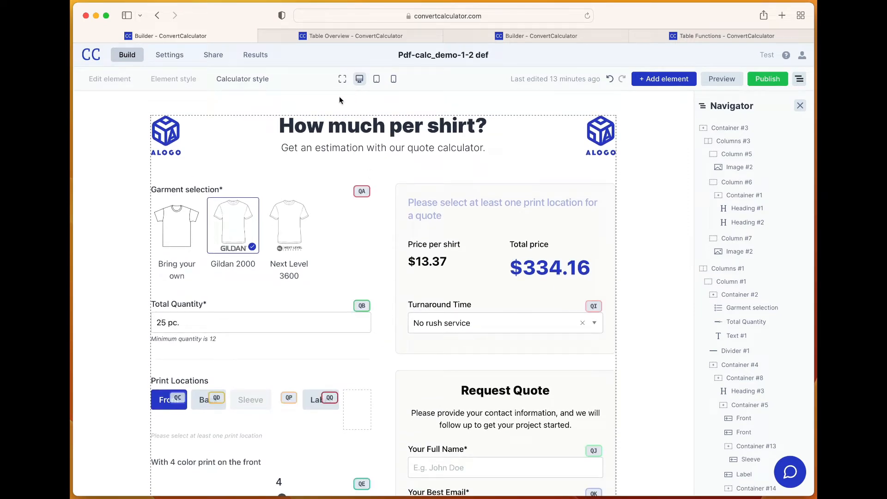
Compare the Demo Table's columns with the input fields of the shirt quote calculator
click(353, 37)
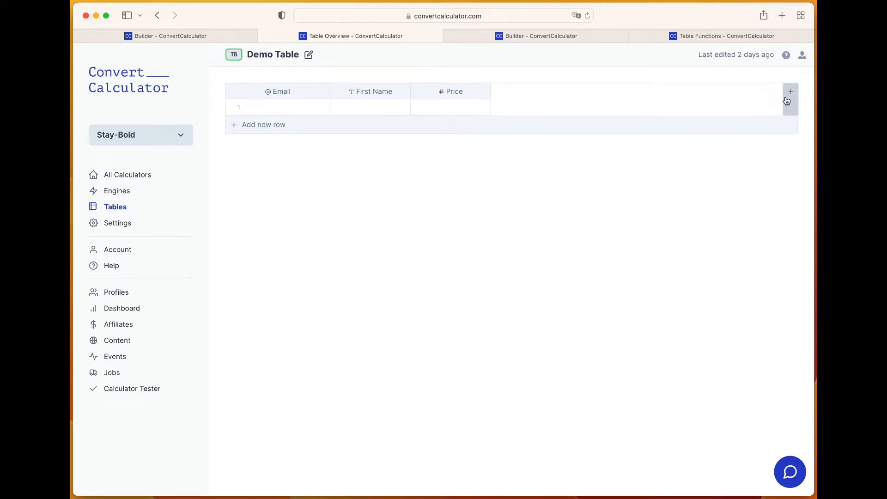
click(164, 37)
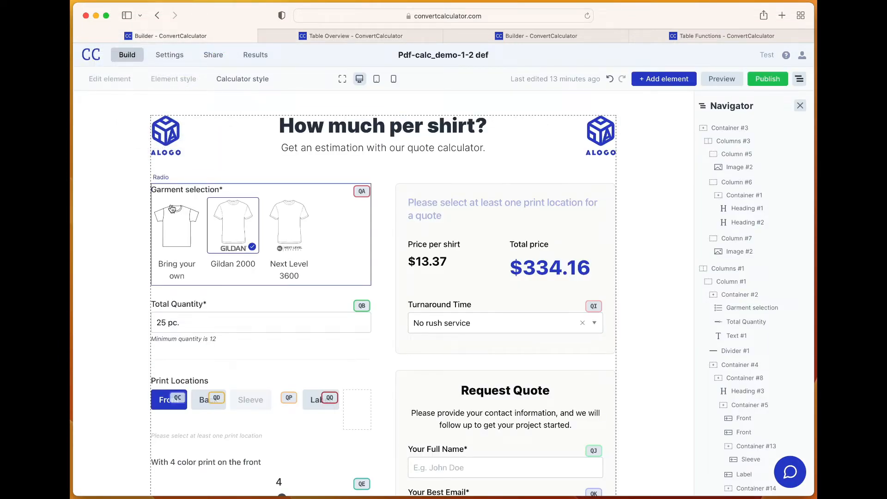
click(383, 38)
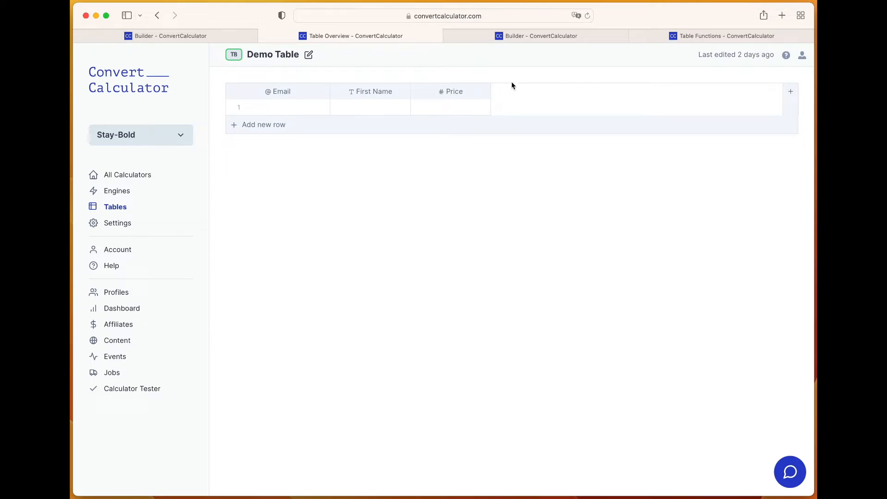
Review the quote document calculator Pdf-calc_demo-2-2 def and inspect the settings of its quote-name formula
click(522, 38)
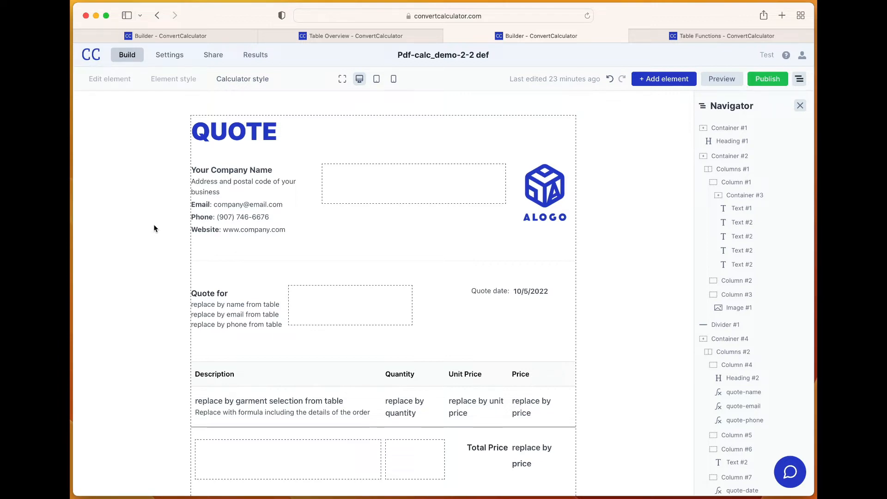
scroll(166, 268, down, 2)
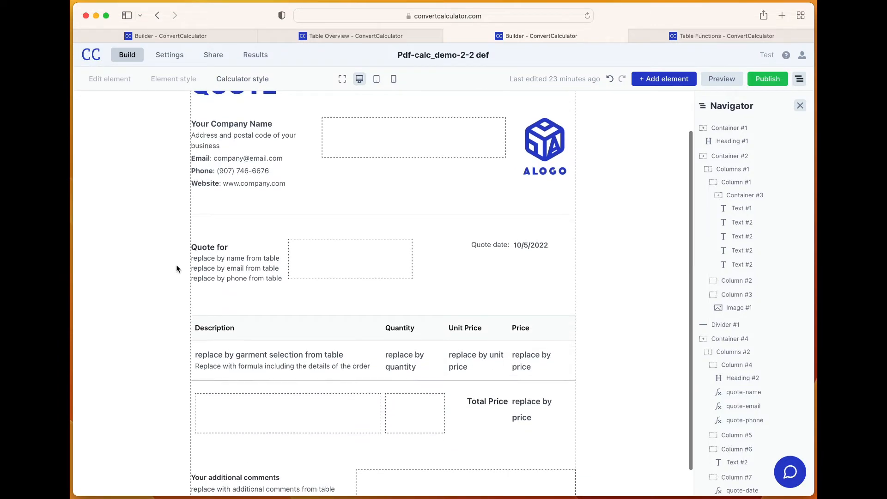
click(223, 259)
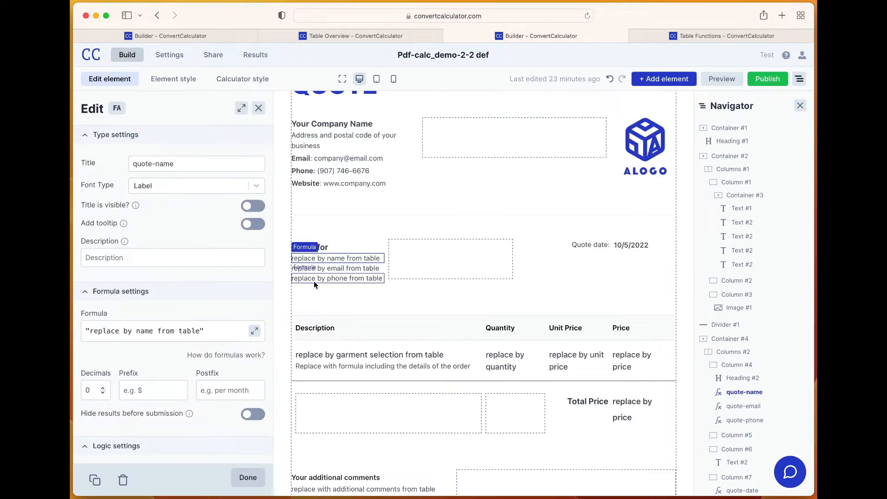
scroll(287, 282, up, 2)
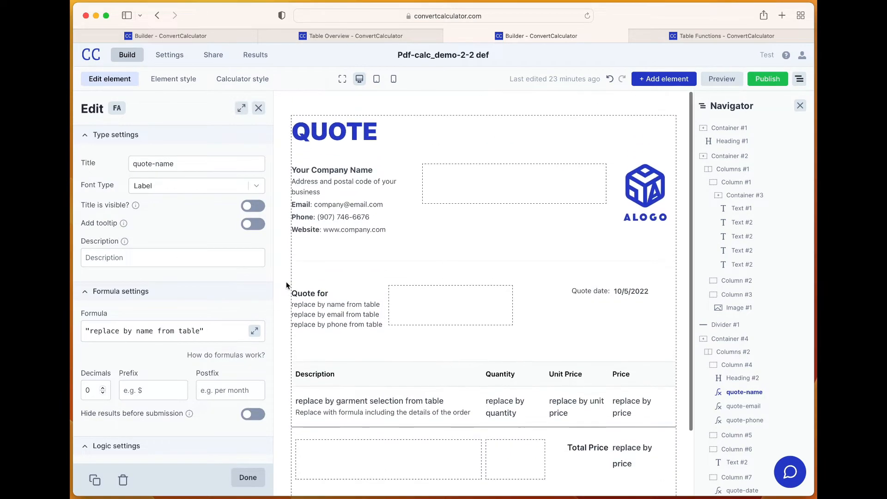
click(259, 108)
Consult the TABLEFINDFIRST() function documentation and return to the quote document calculator
click(714, 37)
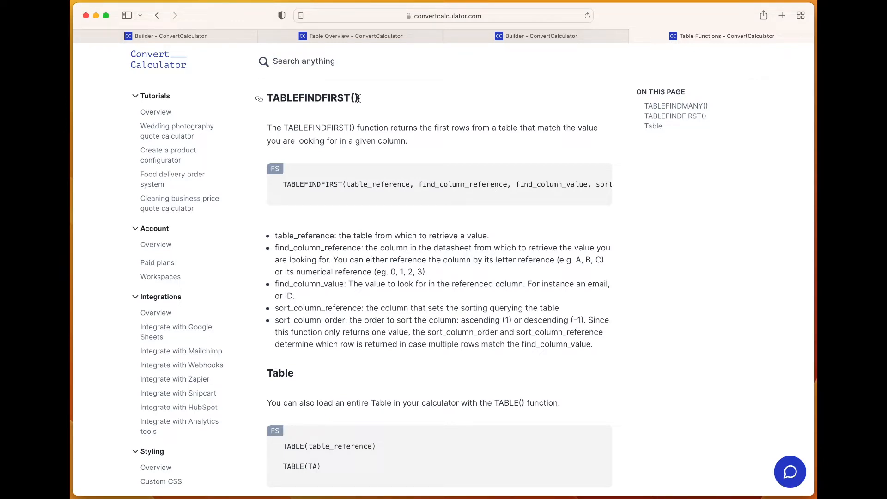
click(475, 37)
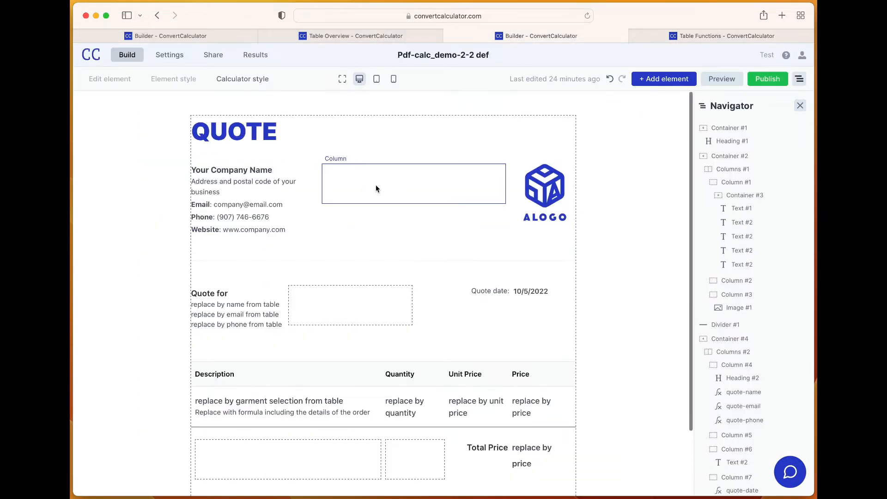
Review the Demo Table's columns from Email through Email_ID
click(336, 40)
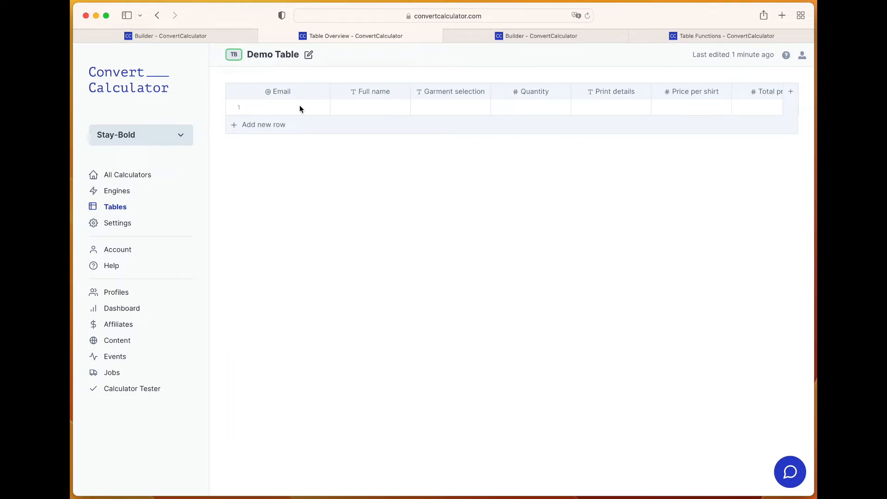
scroll(300, 109, right, 3)
scroll(300, 109, left, 3)
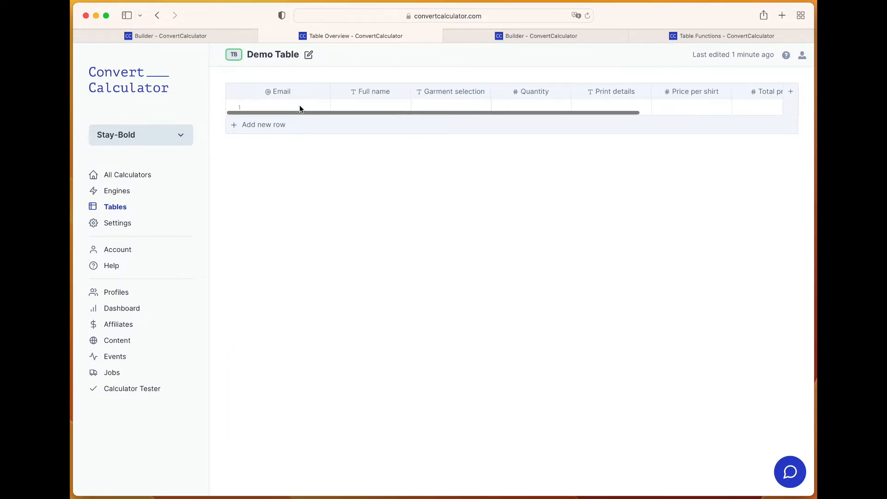
scroll(300, 107, right, 5)
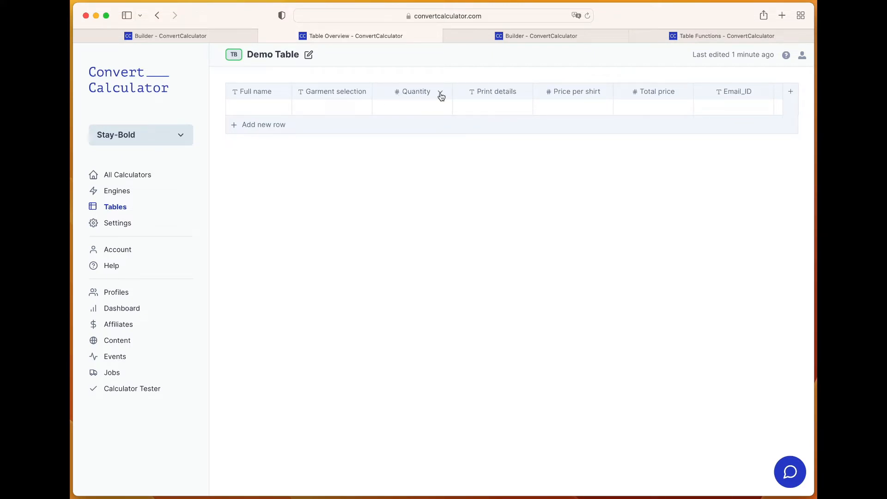
Edit the Demo Table's Quantity column and save it with the Number column type
click(441, 94)
click(430, 110)
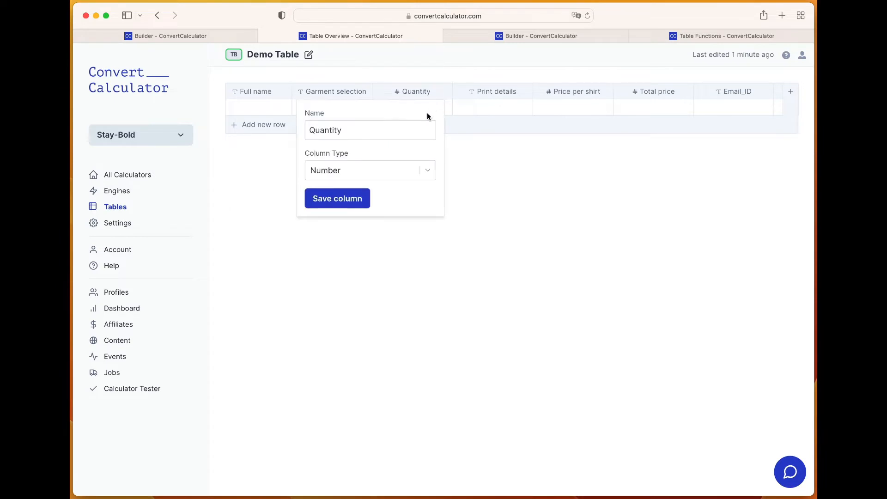
click(336, 198)
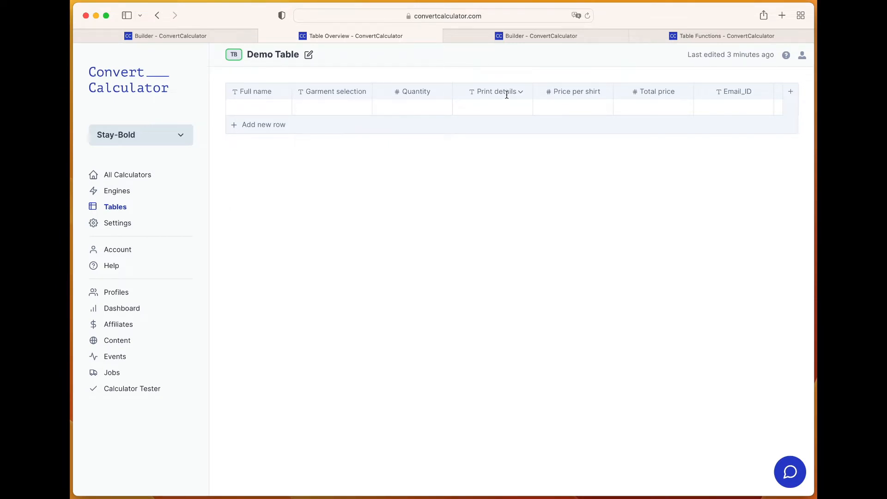
Edit the Demo Table's Print details column and save it with the Text column type
click(523, 91)
click(512, 110)
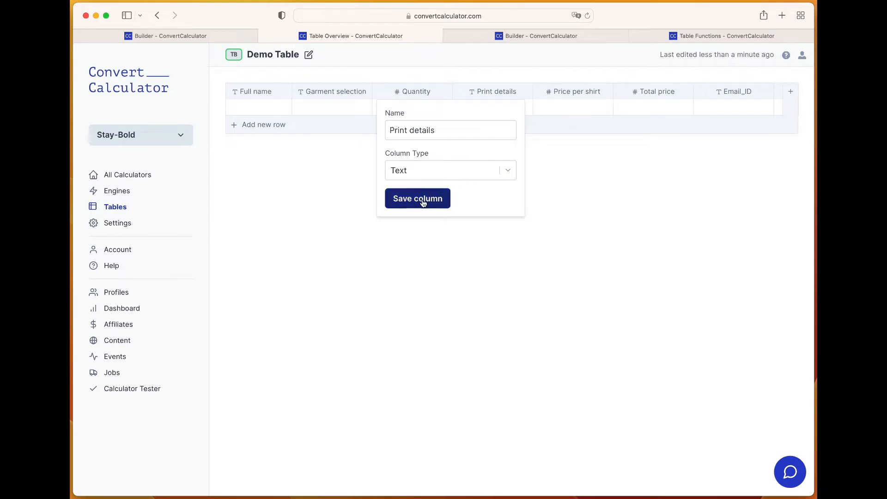
click(423, 203)
scroll(551, 104, right, 3)
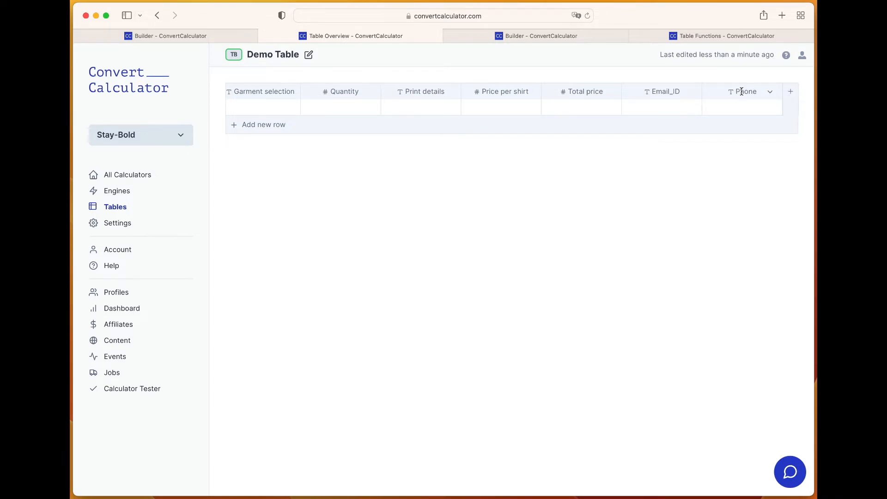
Switch to the shirt quote calculator and turn on syncing data to a Table in its connection settings
click(193, 36)
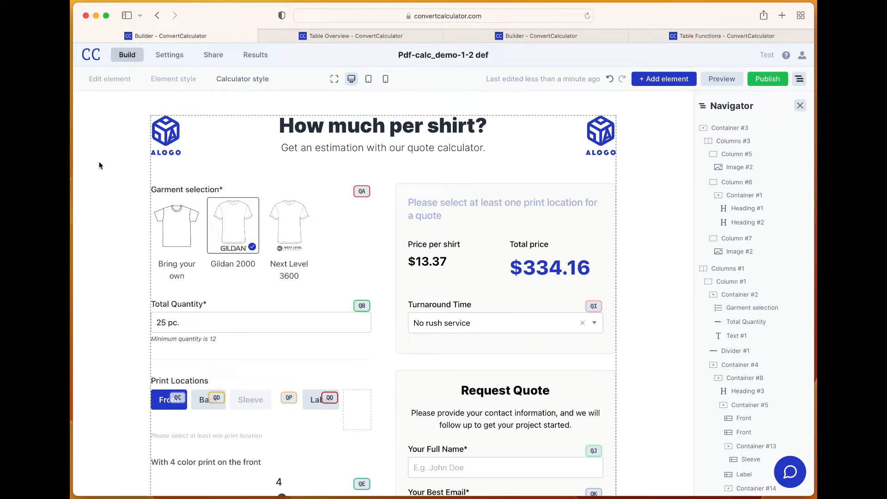
click(171, 55)
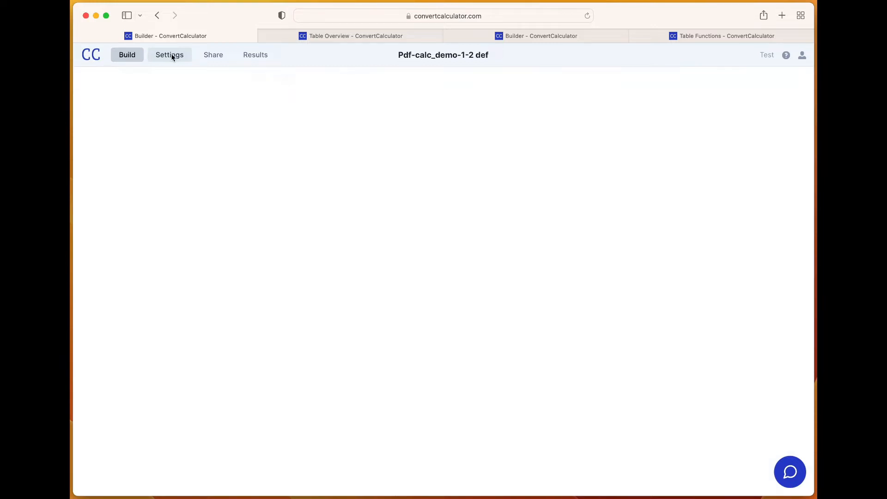
click(203, 81)
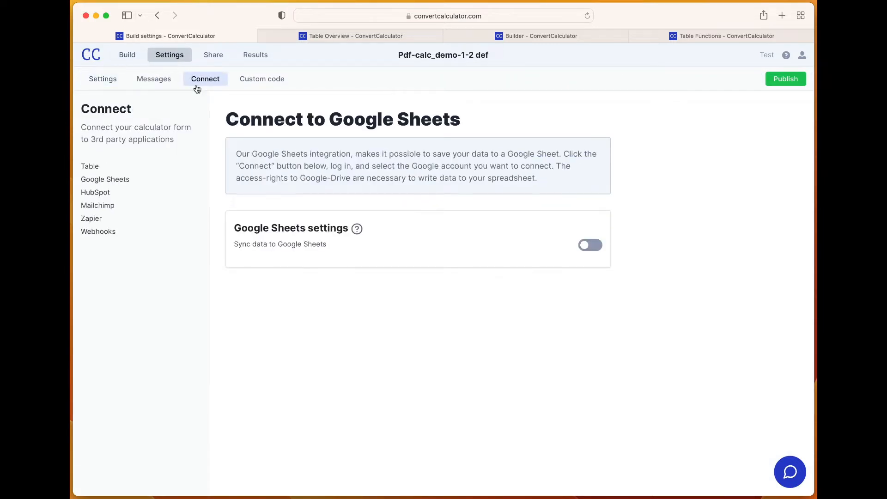
click(90, 168)
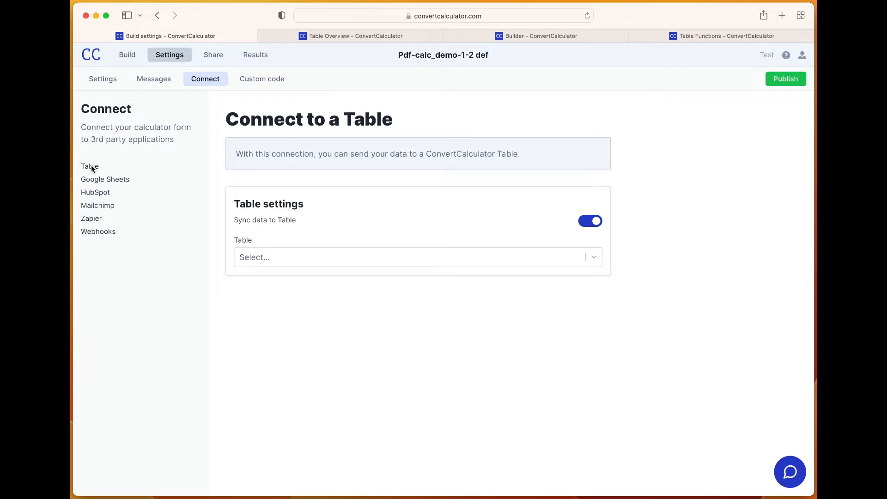
click(594, 226)
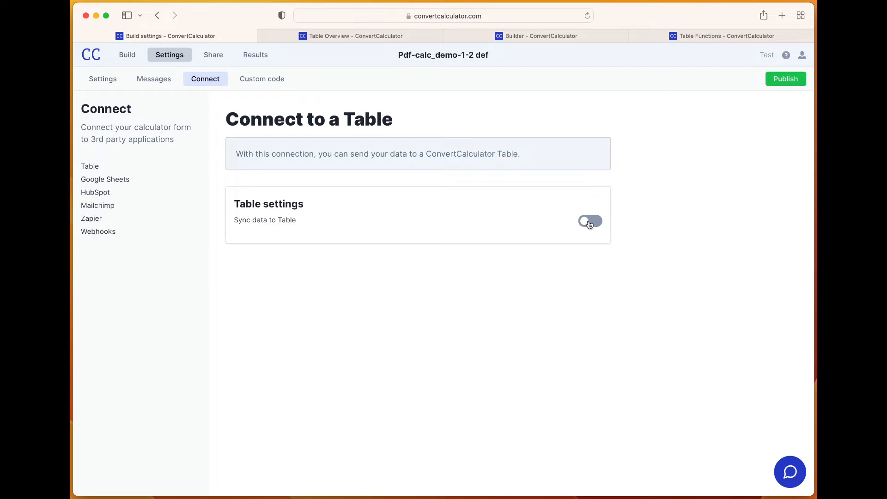
click(590, 225)
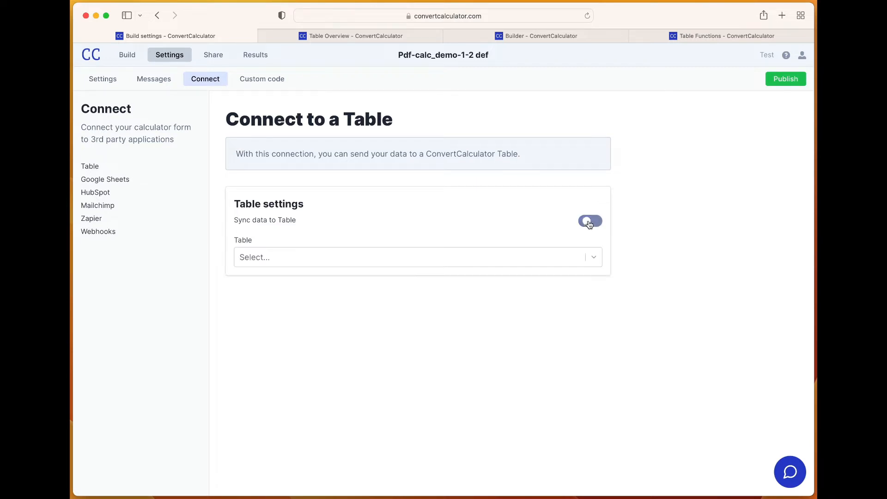
Check the Demo Table's identifier and choose TB: Demo Table as the table to sync data to
click(306, 257)
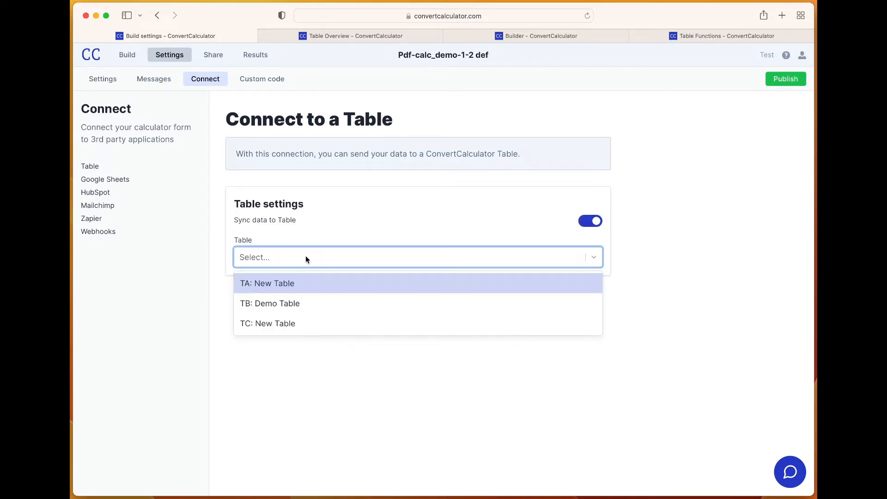
click(364, 36)
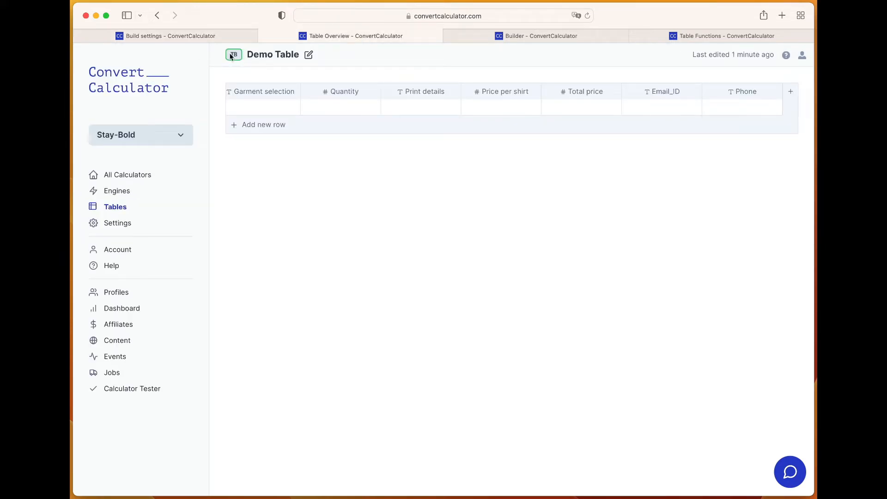
click(217, 38)
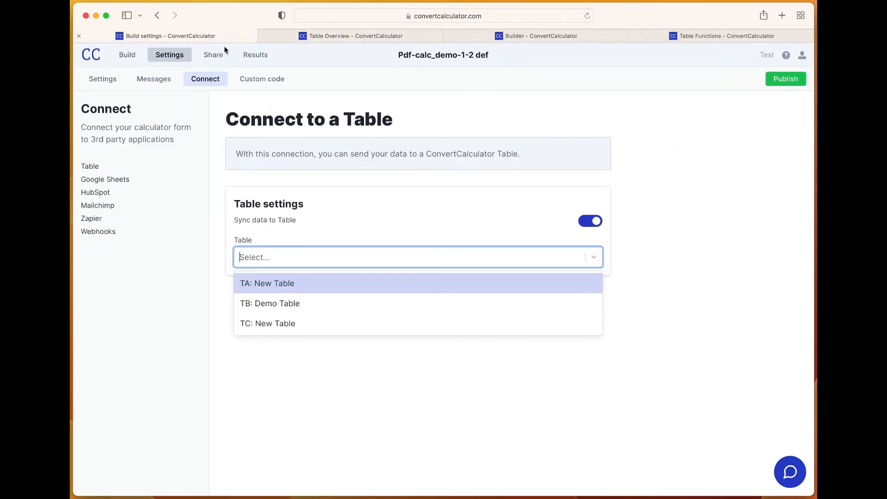
click(265, 304)
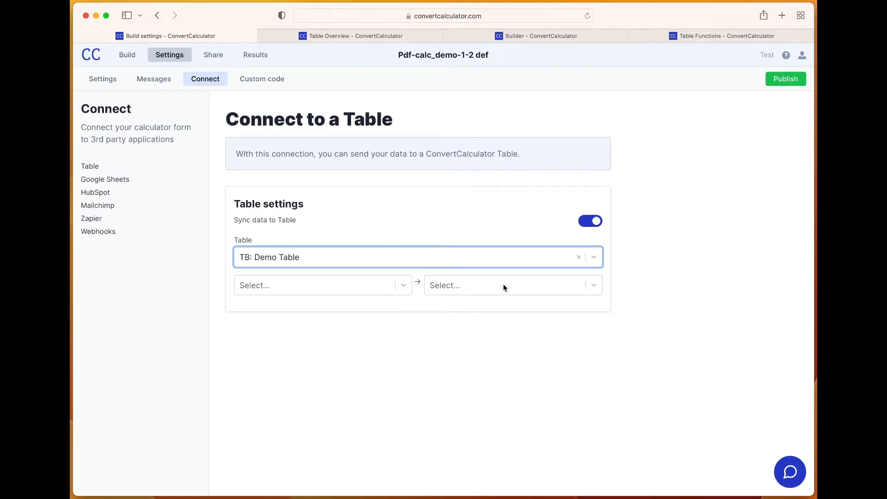
Map the calculator's QK: Your Best Email field to the Demo Table's Email column
click(451, 286)
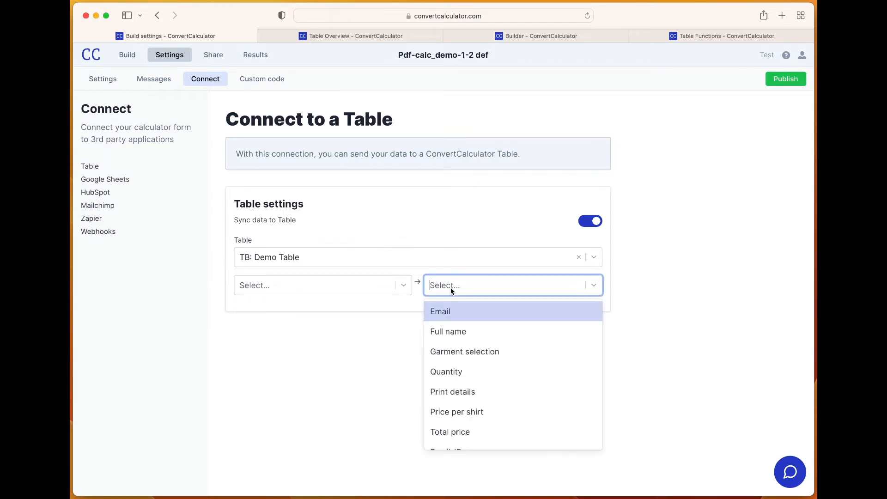
click(453, 313)
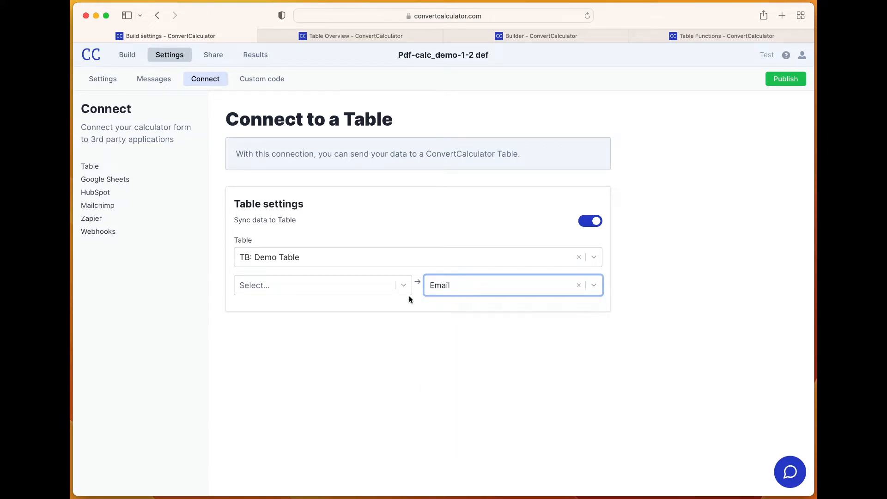
click(406, 285)
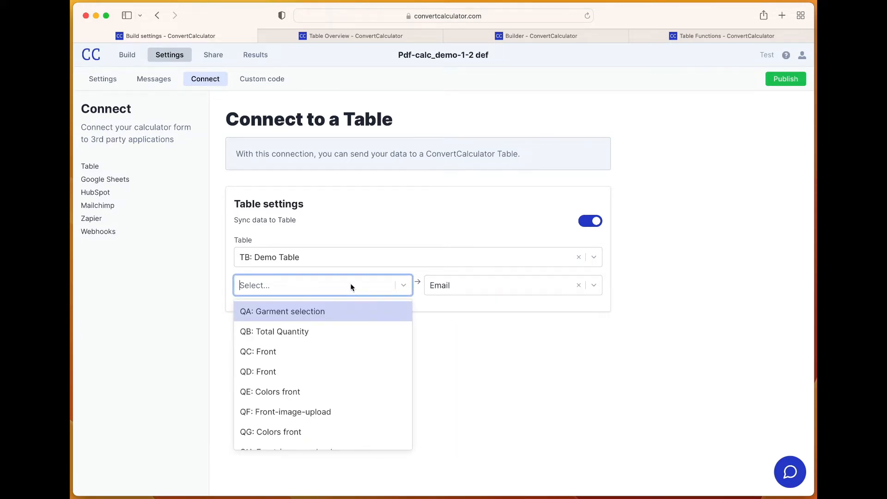
text(email)
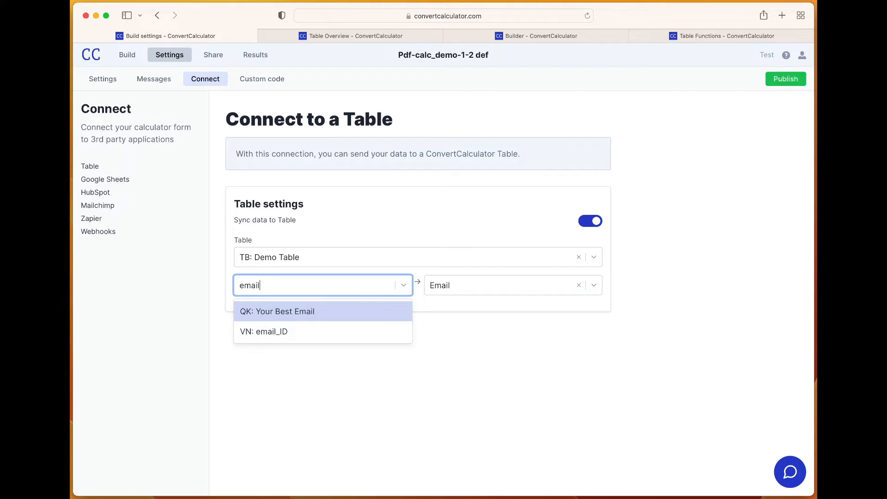
click(344, 311)
Map the calculator's QJ: Your Full Name field to the Full name column
click(464, 307)
click(466, 335)
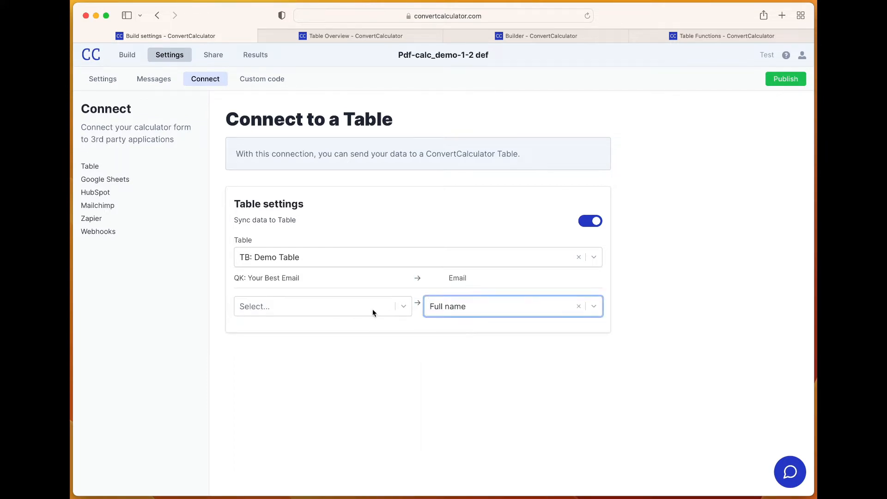
click(370, 309)
text(name)
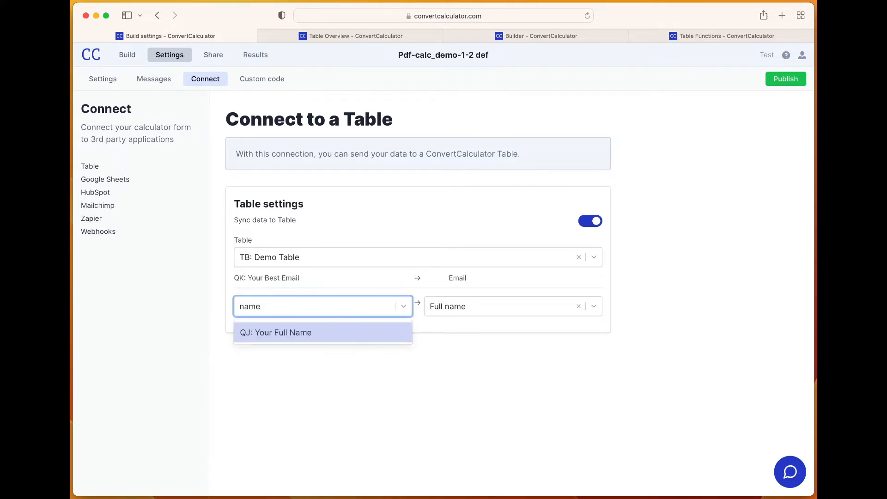
click(329, 334)
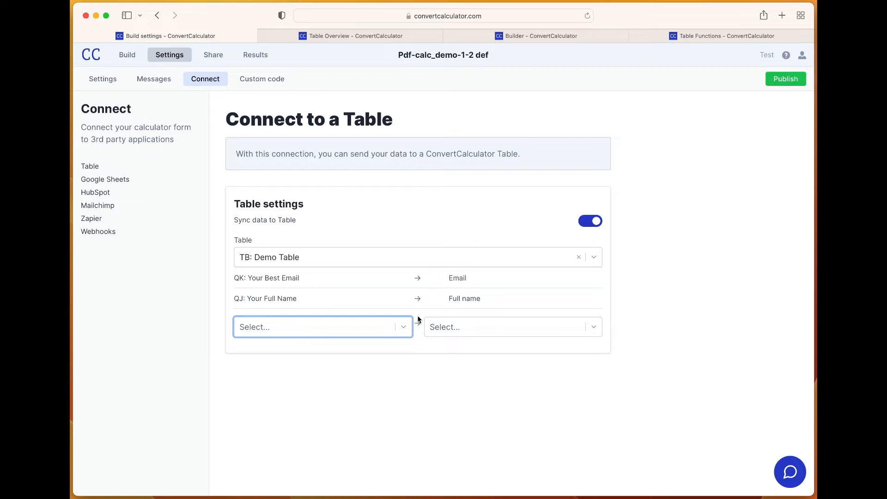
Map QA: Garment selection to the Garment selection column and QB: Total Quantity to the Quantity column
click(454, 331)
click(435, 351)
click(367, 326)
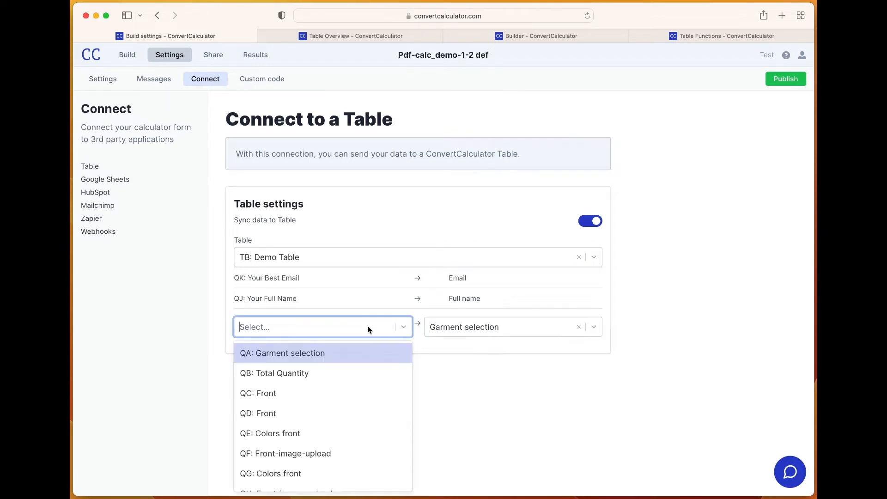
click(322, 354)
click(453, 347)
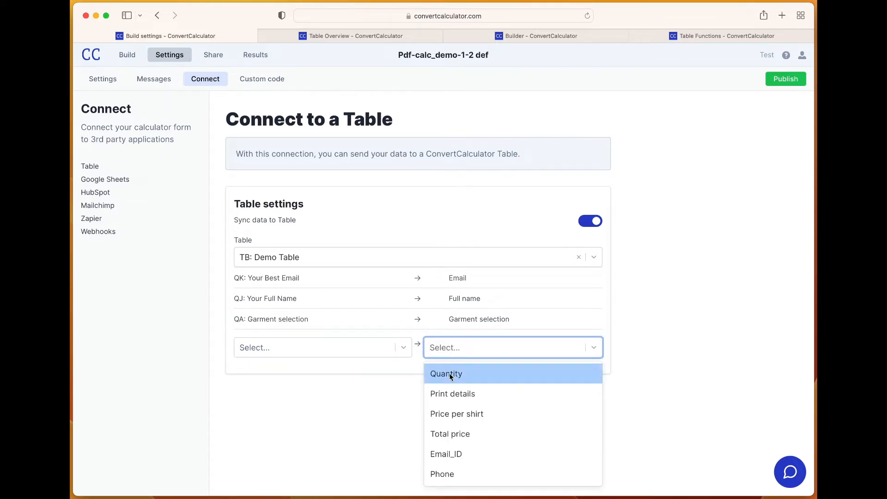
click(451, 369)
click(314, 347)
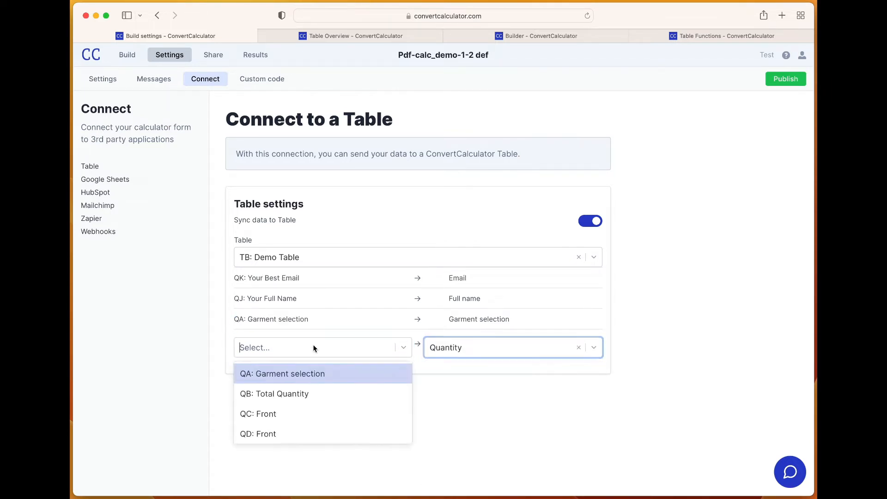
click(298, 393)
Map the variable VM: Print description to the Demo Table's Print details column
click(437, 372)
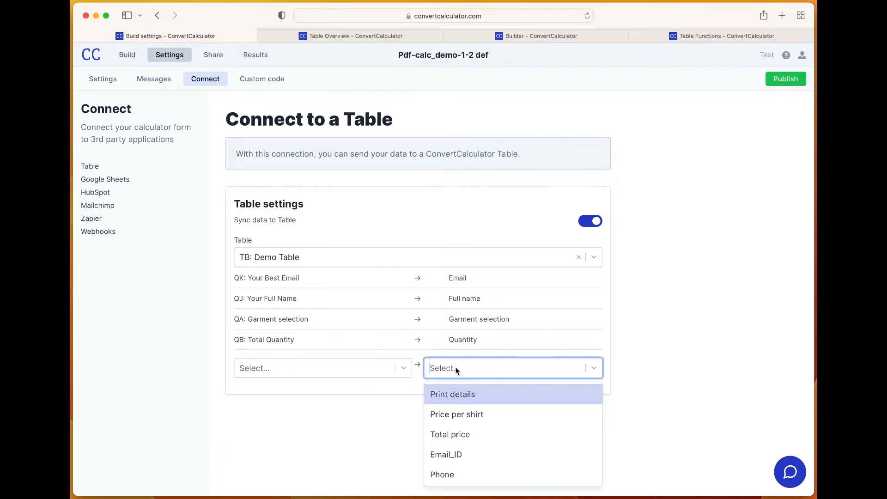
click(477, 396)
click(453, 371)
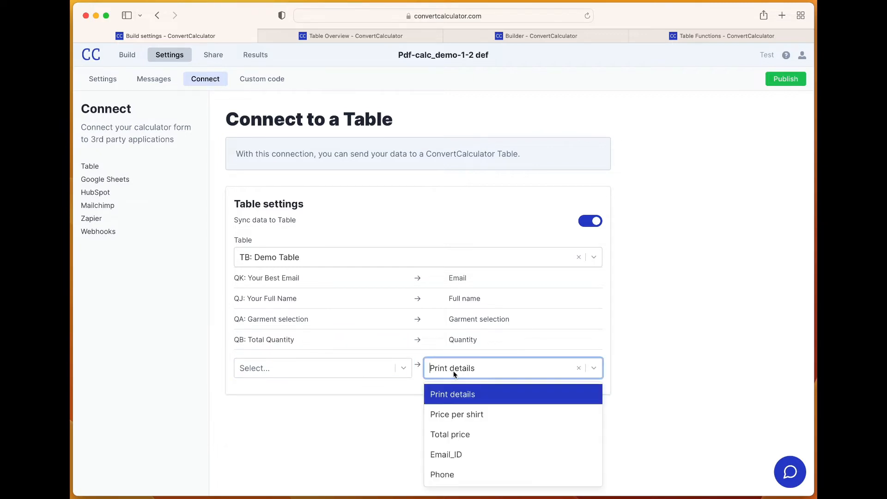
click(454, 397)
click(365, 369)
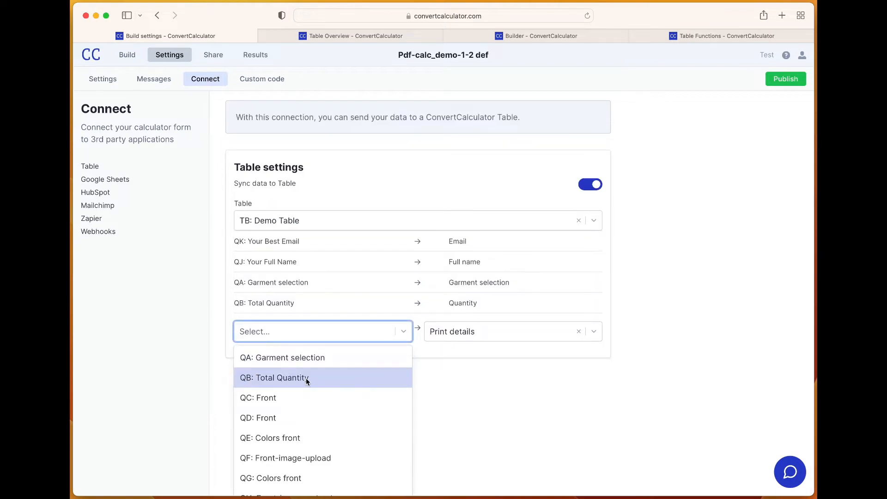
scroll(306, 378, down, 2)
scroll(306, 378, down, 5)
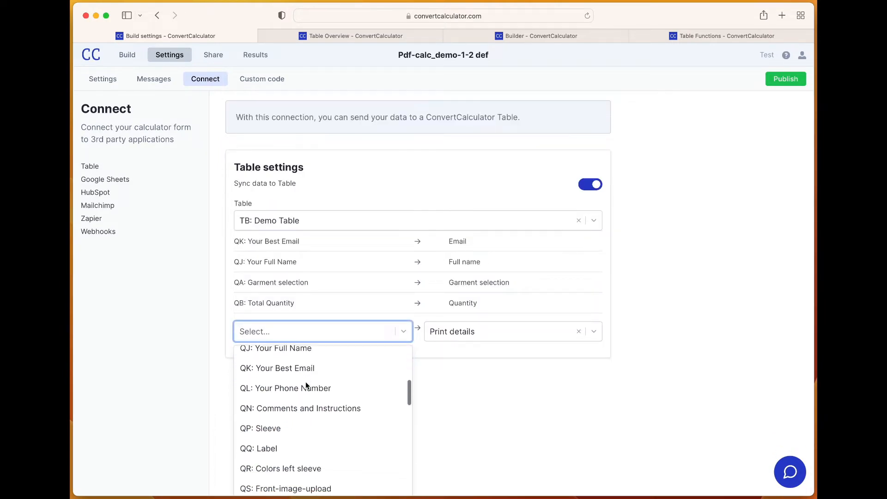
scroll(305, 399, down, 6)
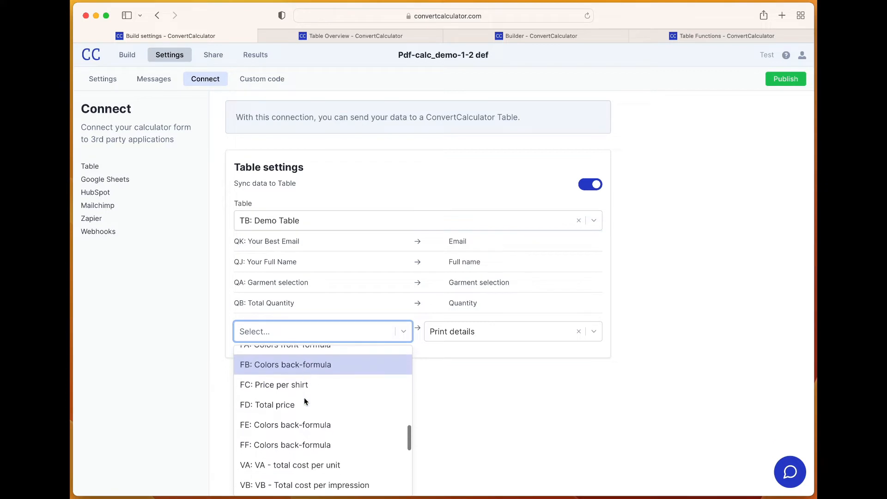
scroll(305, 400, down, 3)
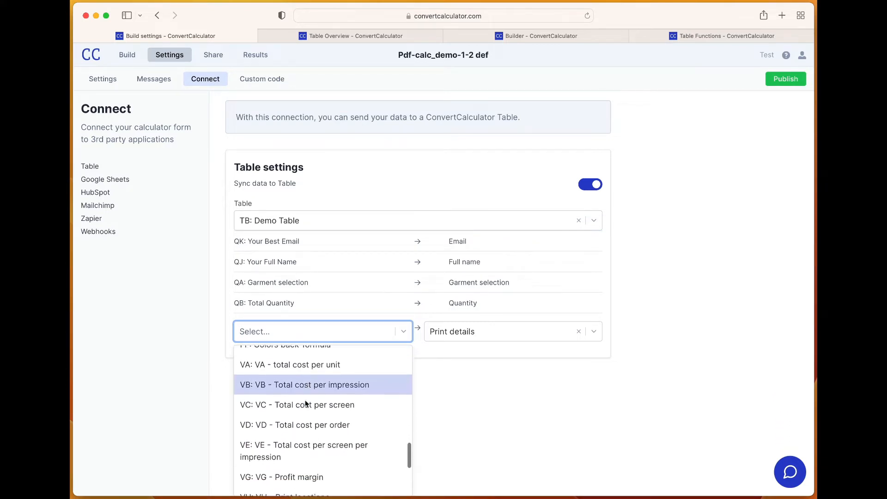
scroll(305, 404, down, 3)
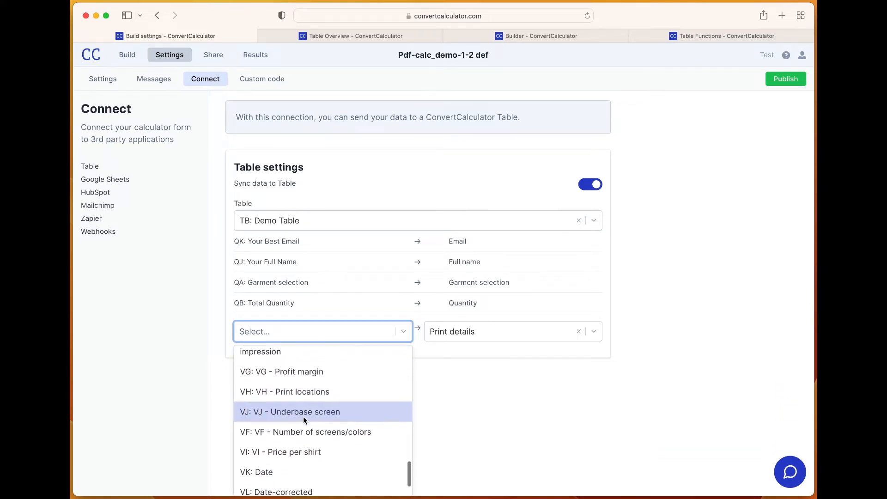
scroll(304, 417, down, 1)
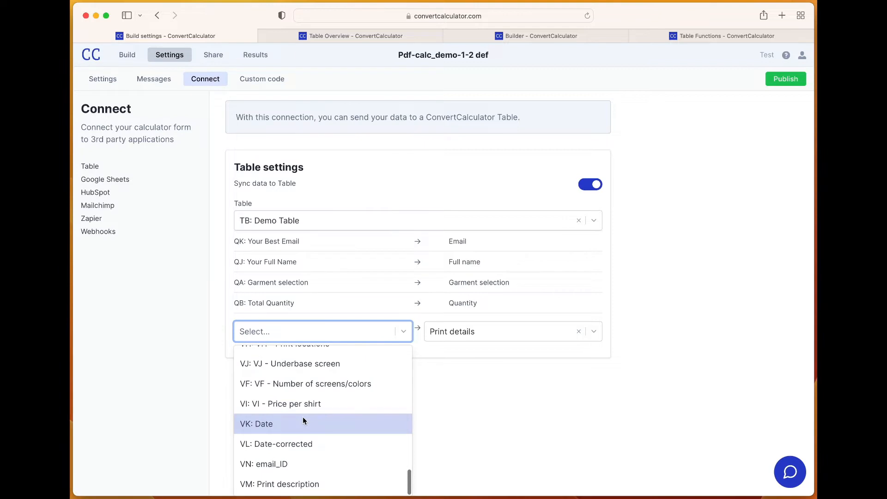
click(284, 485)
Map the formula FC: Price per shirt to the Demo Table's Price per shirt column
click(456, 389)
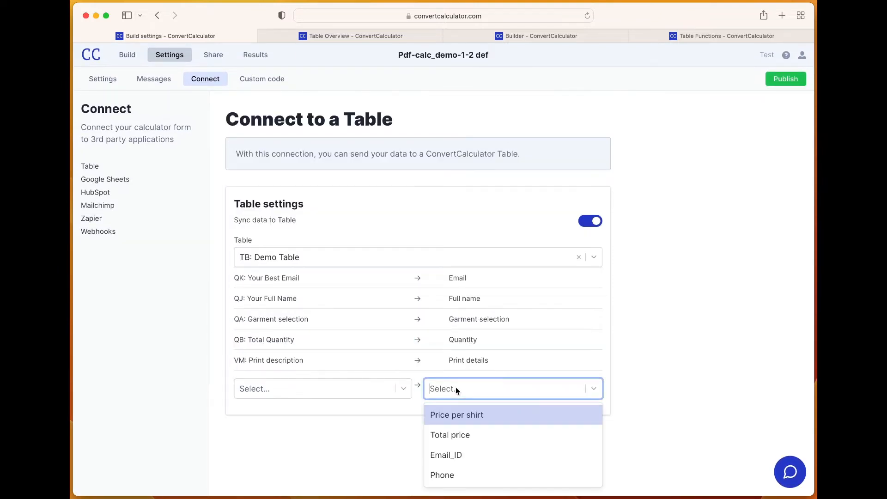
click(456, 414)
click(376, 392)
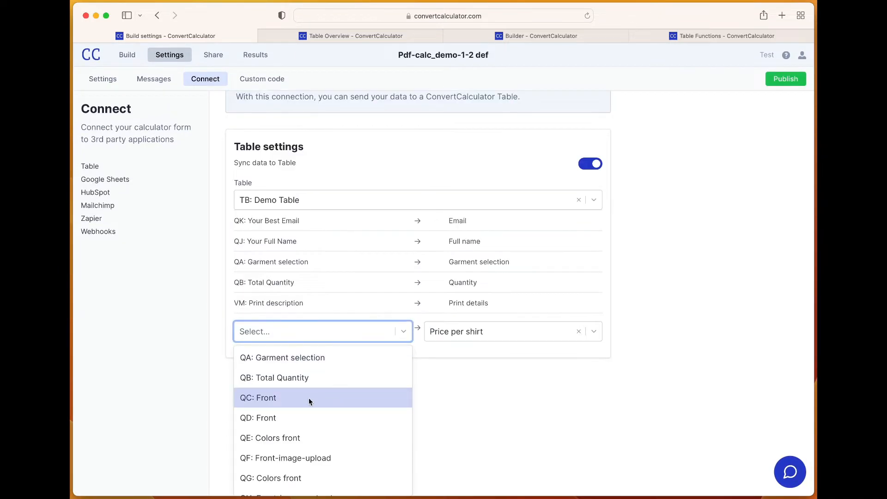
text(pric)
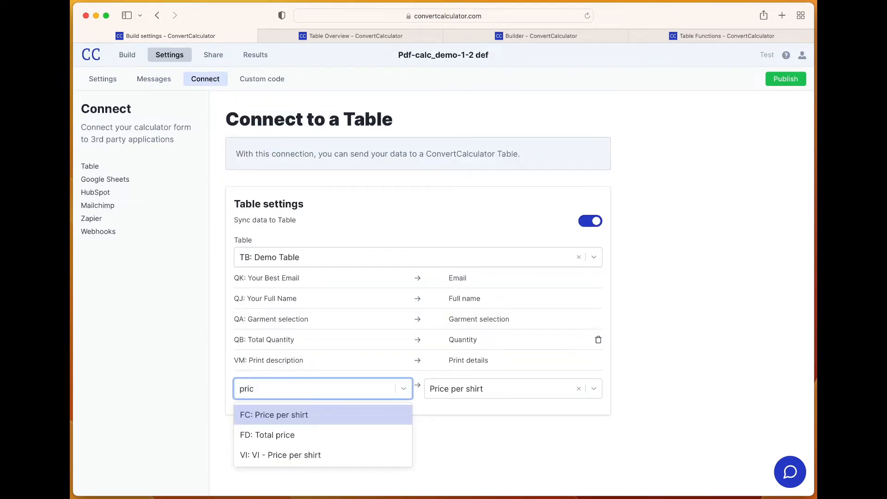
click(287, 414)
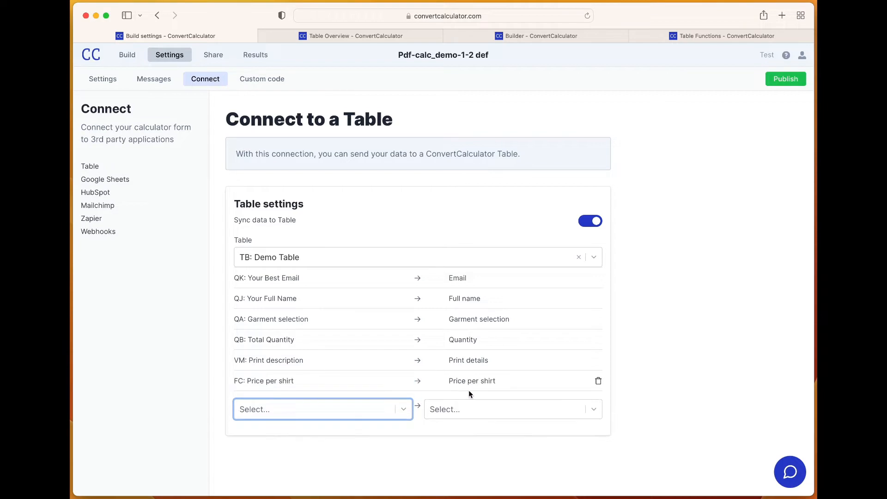
Map the formula FD: Total price to the Demo Table's Total price column
click(474, 408)
click(464, 434)
click(350, 410)
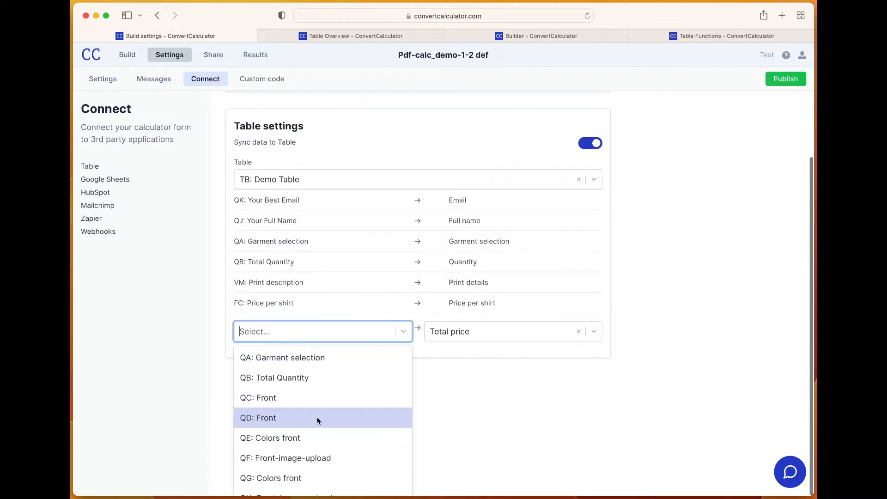
text(price)
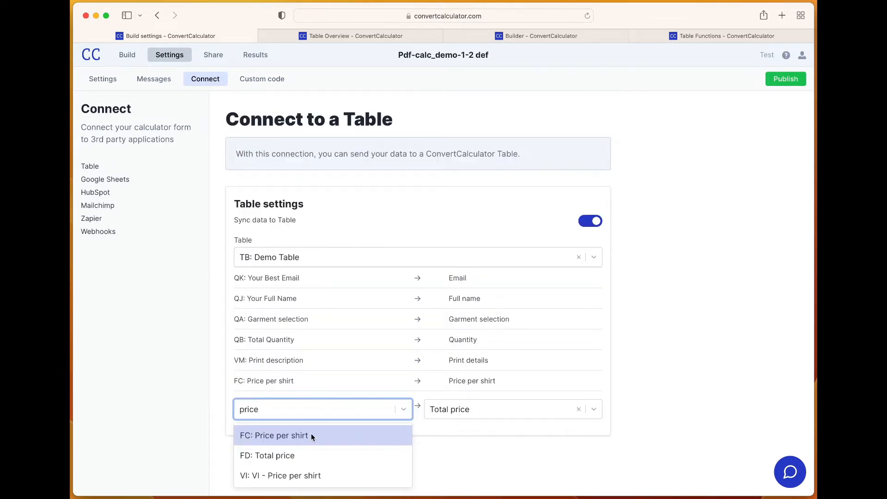
click(324, 454)
Map the variable VN: email_ID to the Demo Table's Email_ID column
click(451, 433)
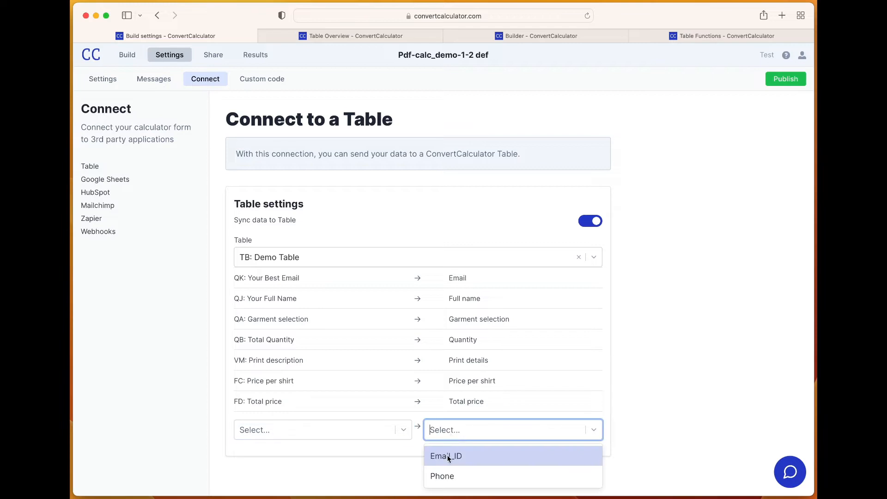
click(465, 455)
click(353, 430)
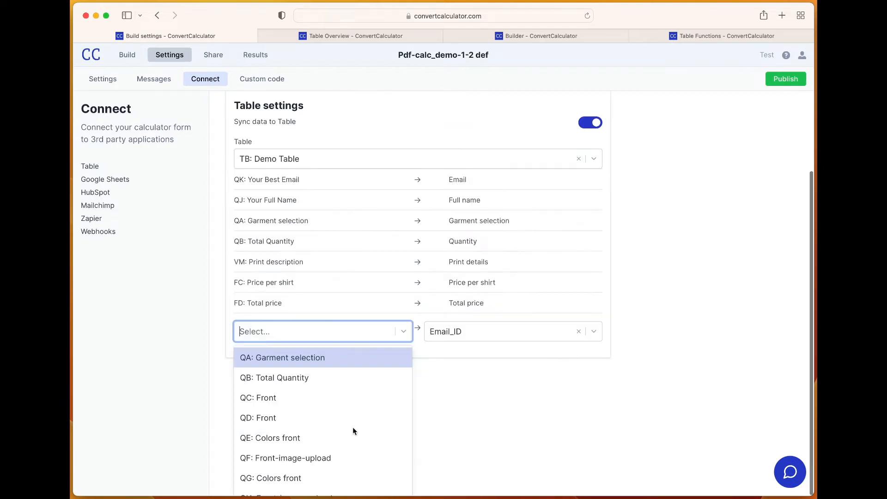
scroll(355, 424, down, 3)
scroll(352, 426, down, 8)
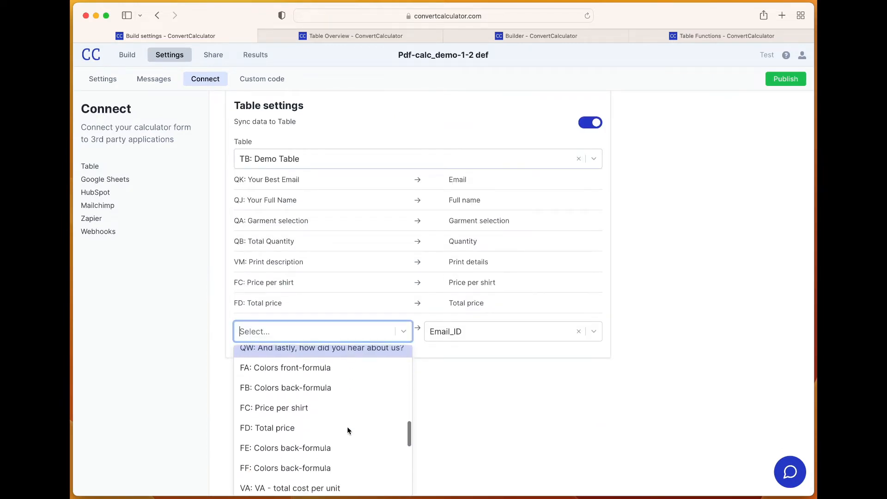
scroll(348, 427, down, 5)
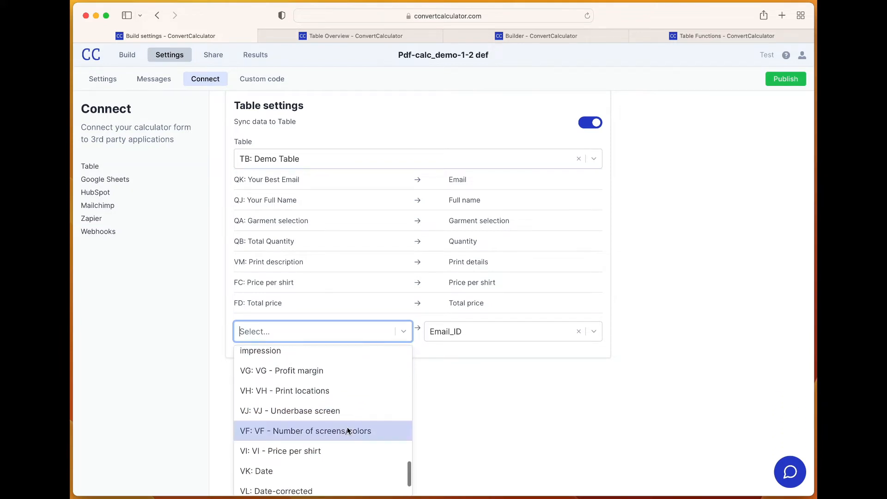
scroll(346, 426, down, 1)
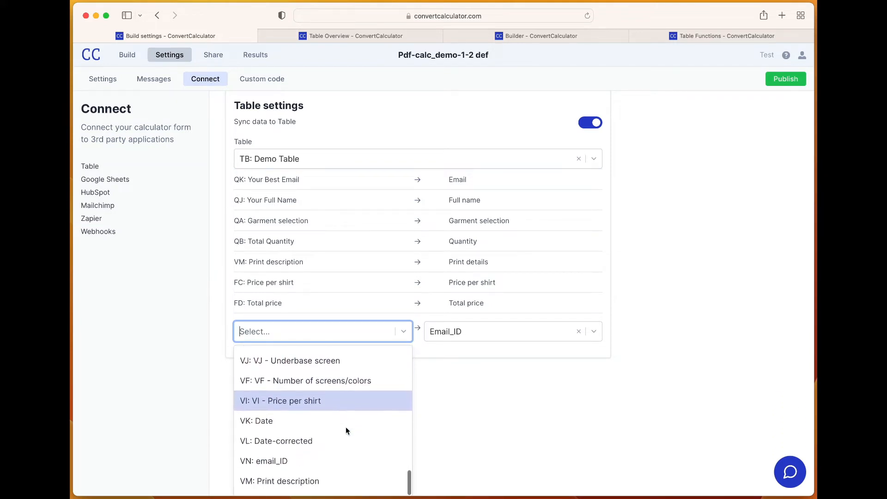
click(271, 467)
Map the question QL: Your Phone Number to the Demo Table's Phone column
click(455, 449)
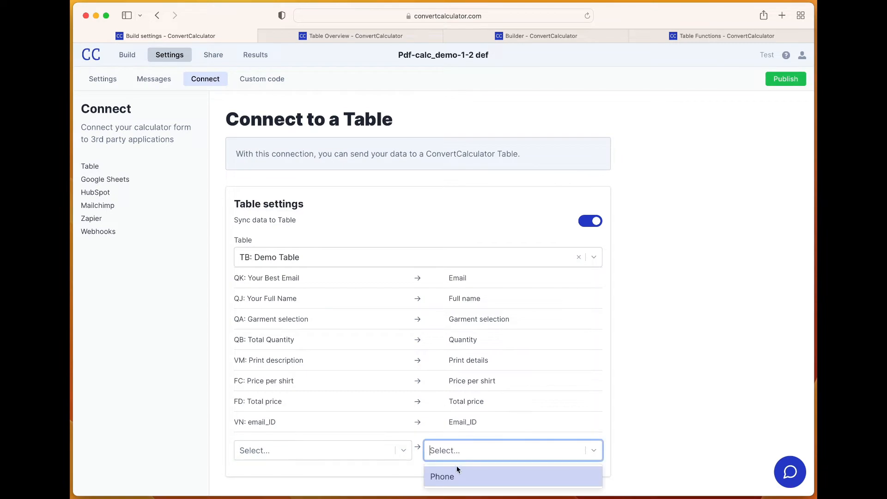
click(457, 473)
click(378, 448)
text(phone)
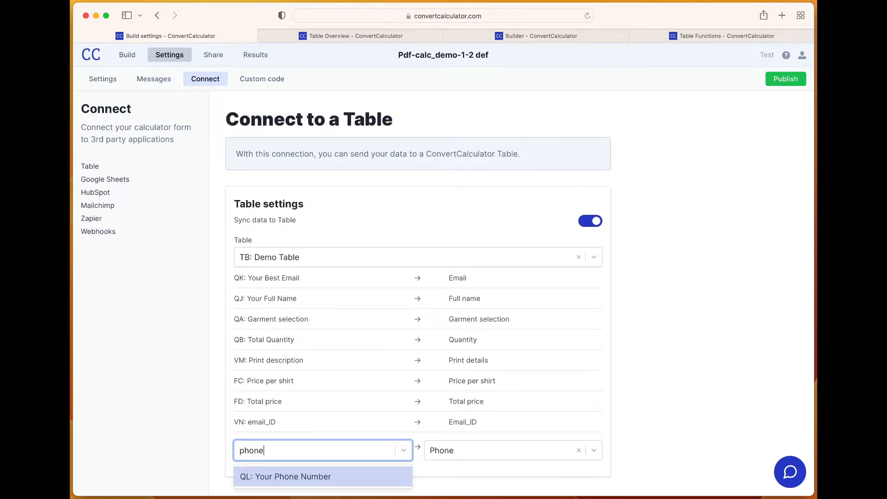
click(355, 474)
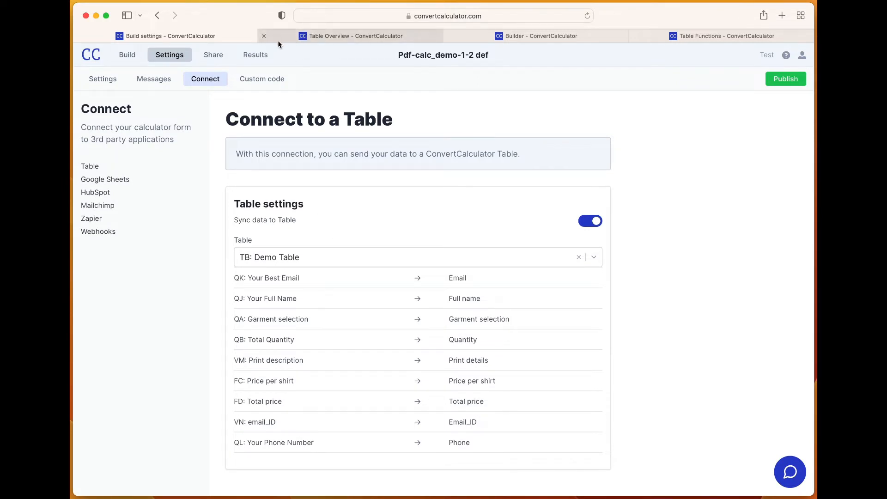
Publish the price quote calculator and confirm the publication
click(785, 79)
click(660, 115)
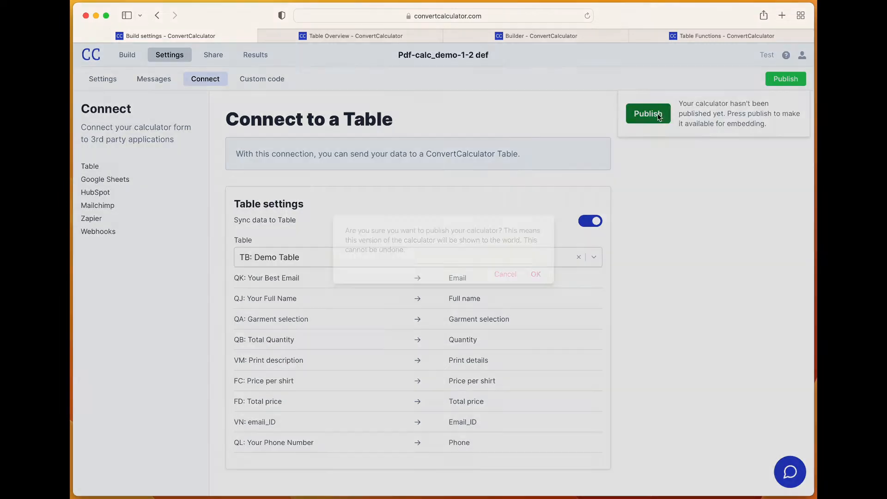
click(535, 275)
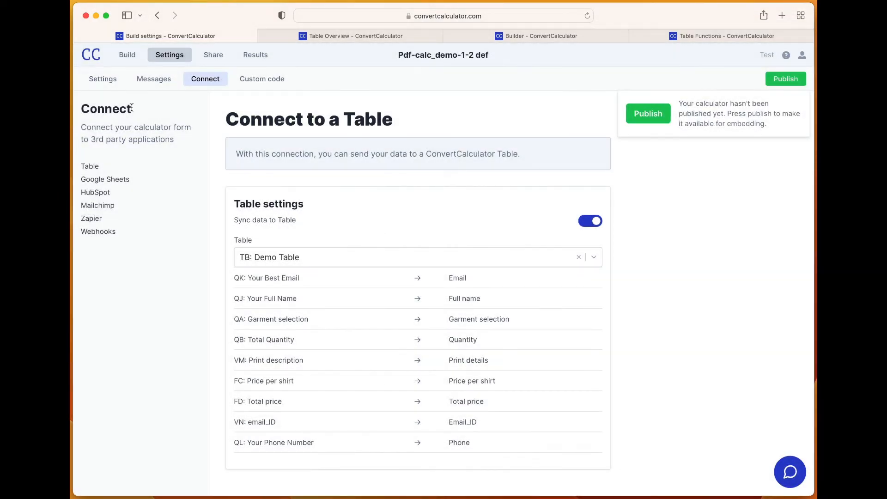
Preview the shirt calculator and set the garment to Gildan 2000 with a total quantity of 50 pieces
click(127, 56)
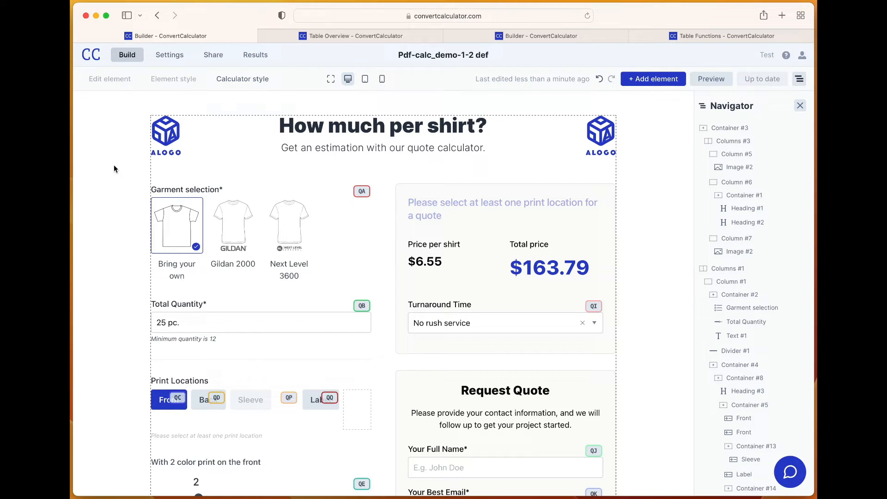
click(714, 79)
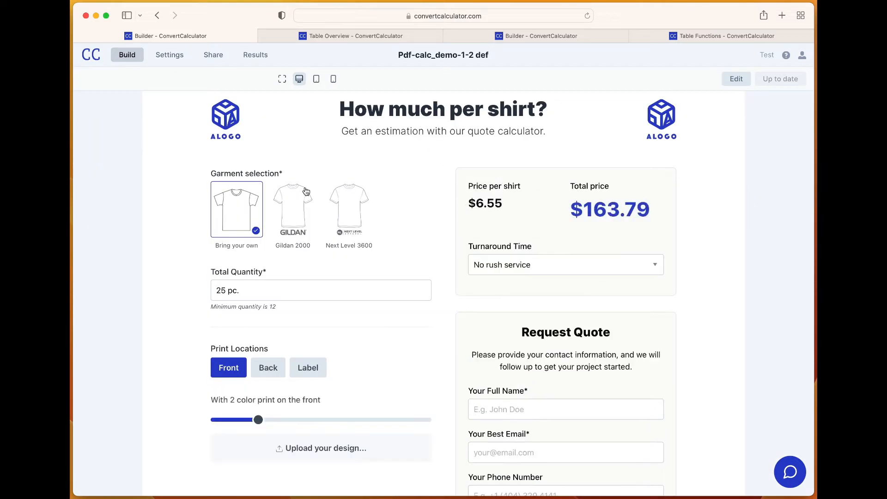
scroll(231, 220, down, 1)
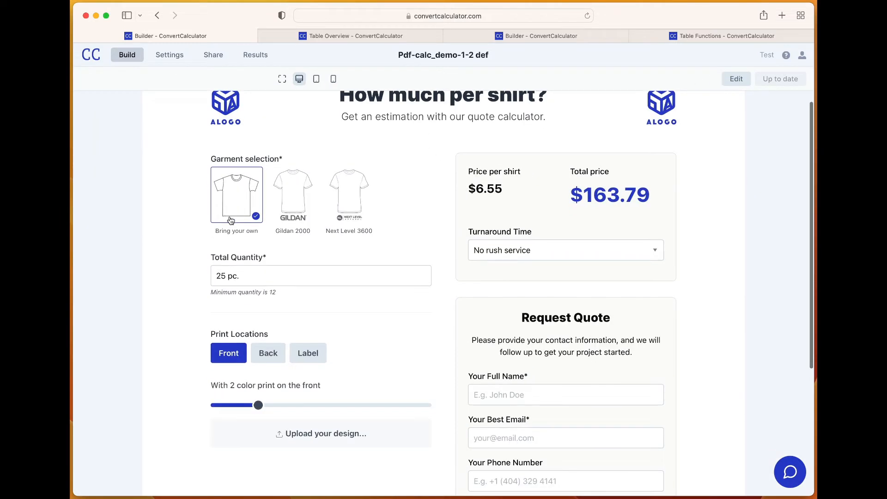
click(298, 205)
double_click(222, 275)
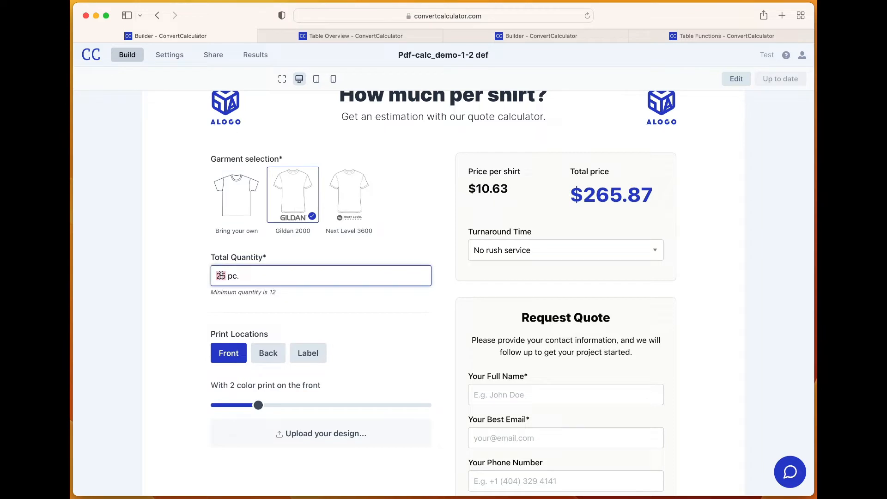
text(50)
Add the Back print location and set it to a 3 color print
click(266, 355)
scroll(261, 358, down, 2)
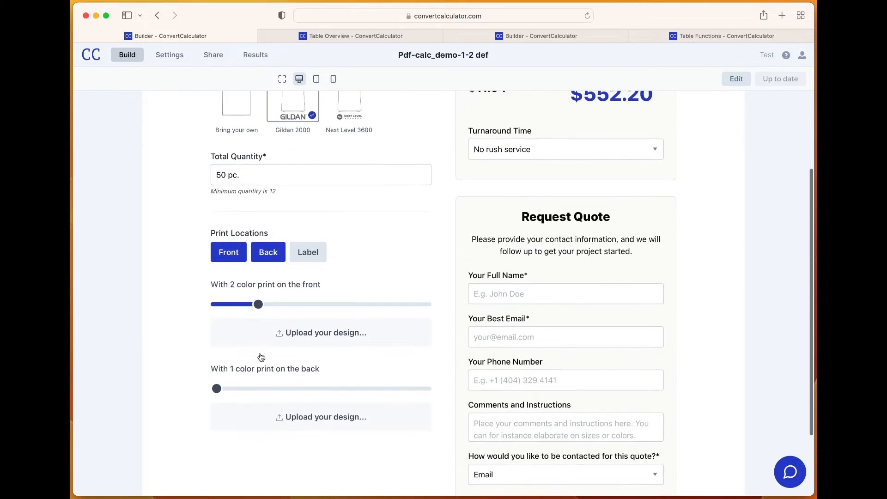
click(299, 389)
scroll(329, 370, up, 2)
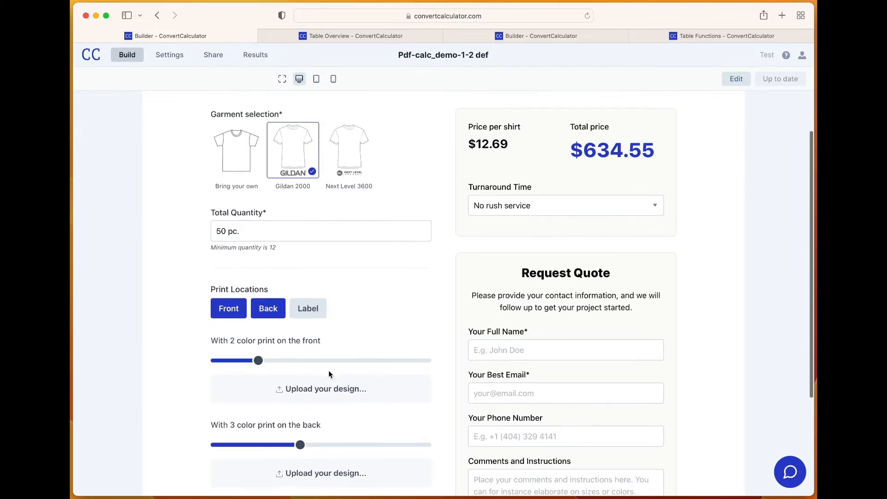
Fill in the customer's full name, e-mail address and phone number in the Request Quote form
scroll(573, 223, down, 2)
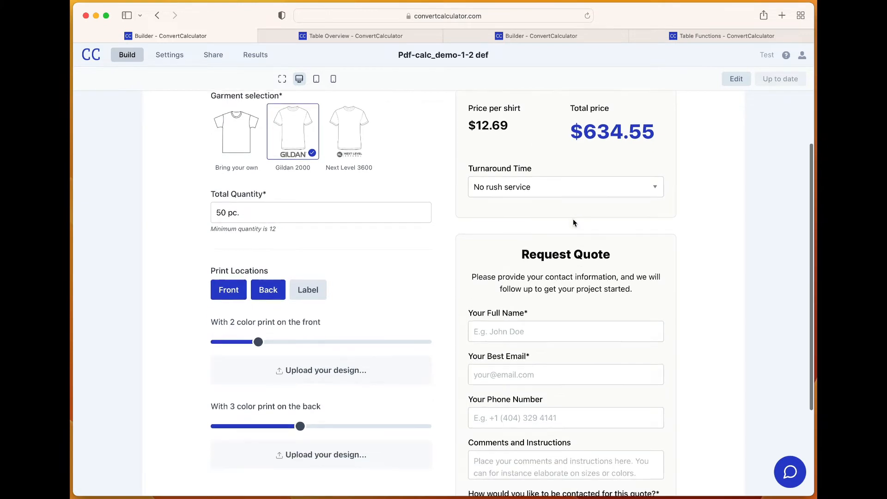
scroll(574, 223, down, 3)
click(544, 214)
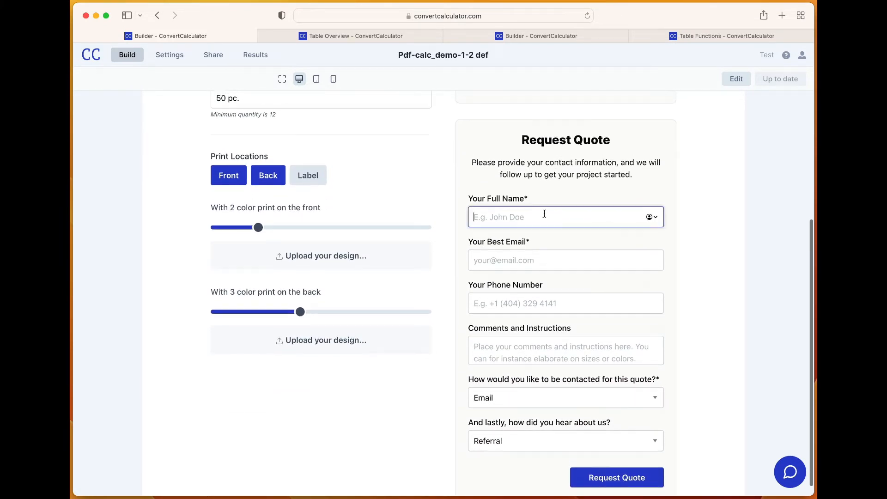
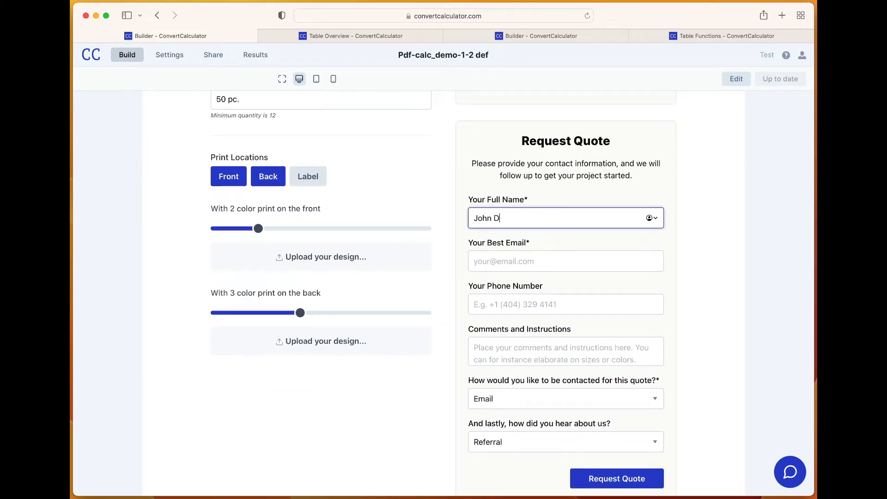
key(Tab)
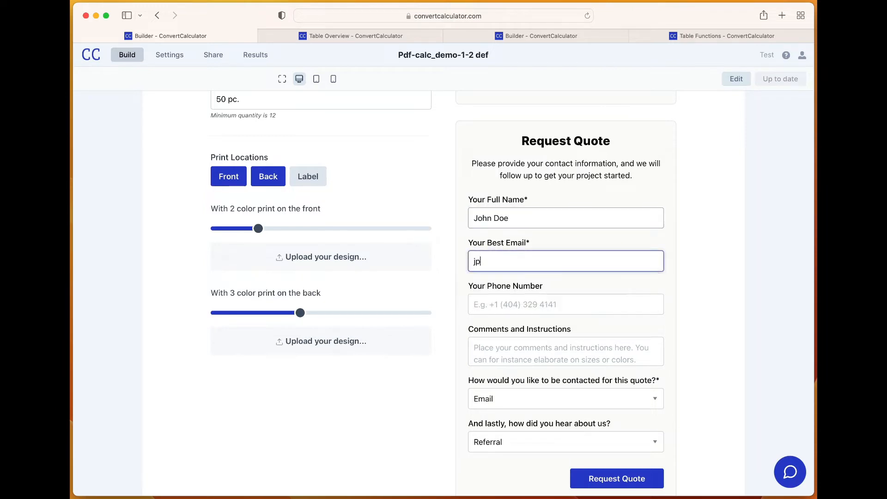
key(BackSpace)
key(BackSpace)
key(Tab)
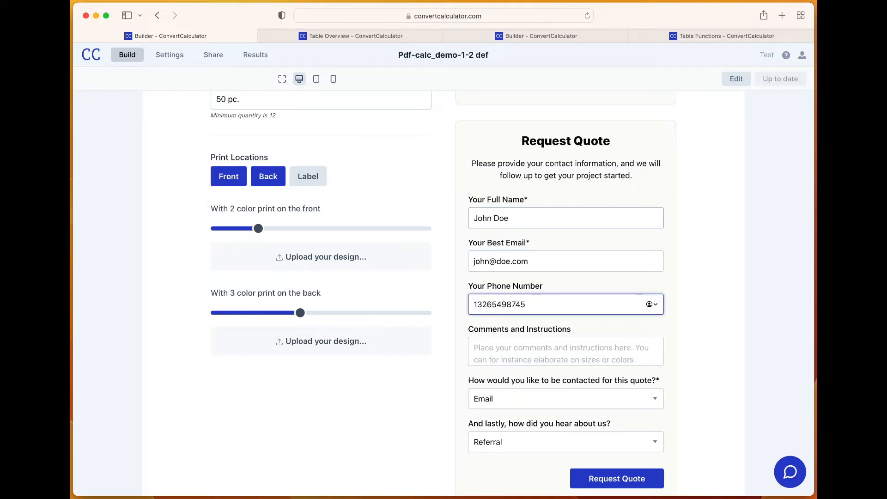
Submit the completed quote request from the preview
scroll(613, 465, down, 1)
click(613, 464)
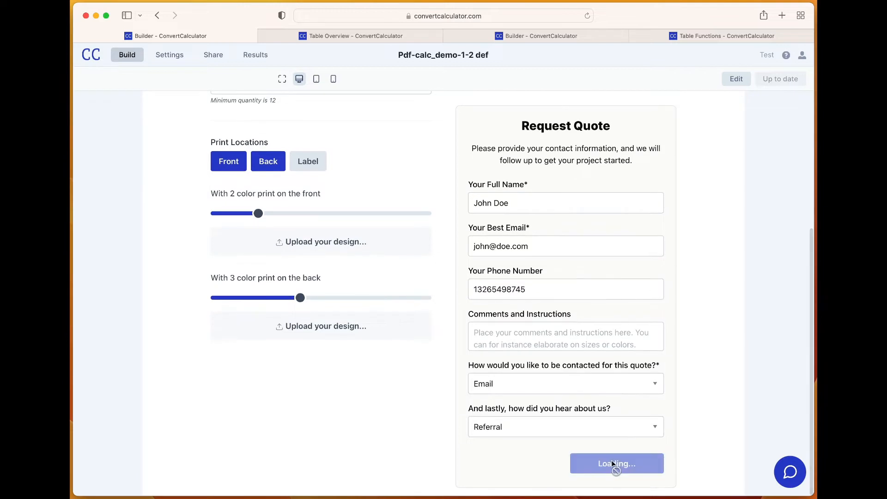
scroll(477, 421, down, 2)
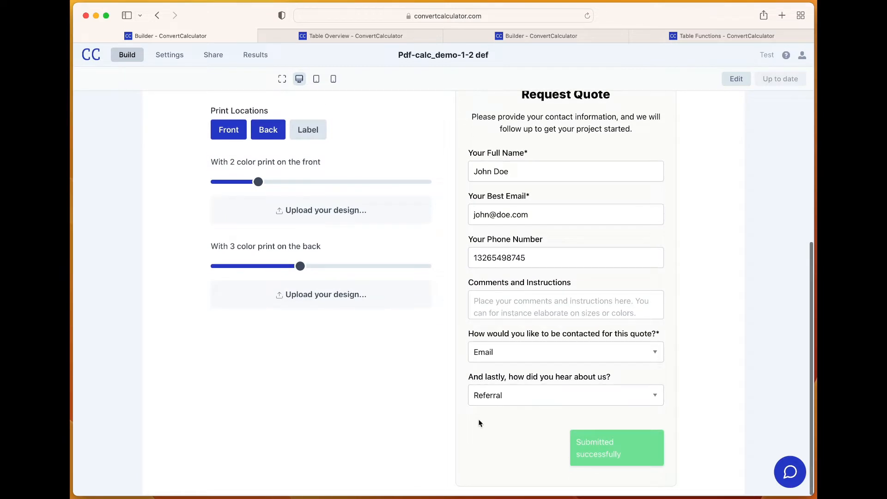
Check the submitted quote's row across the columns of the Demo Table
click(325, 37)
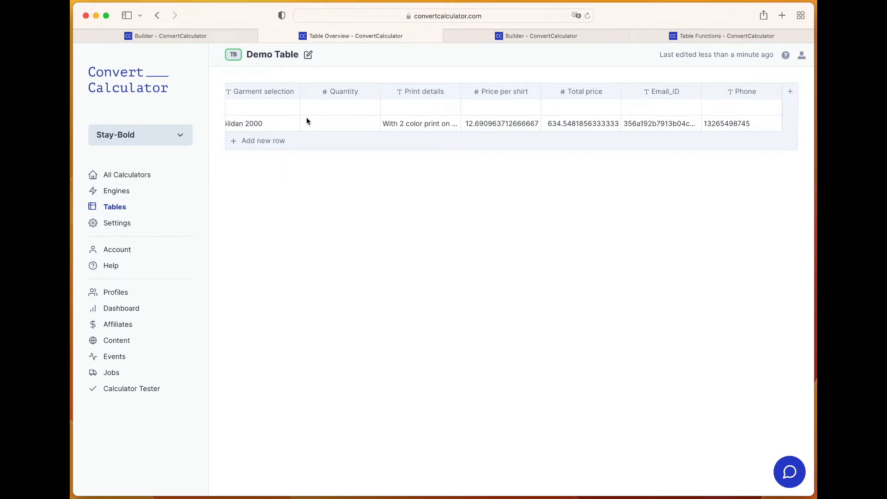
scroll(305, 121, left, 5)
scroll(305, 121, left, 2)
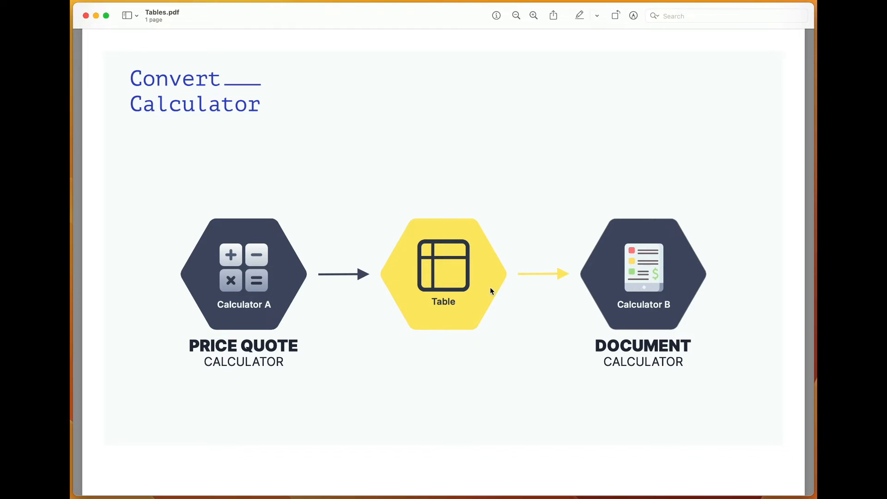
Return to the browser and copy the TABLEFINDFIRST() syntax line from the Table Functions documentation
key(ctrl+Up)
click(427, 262)
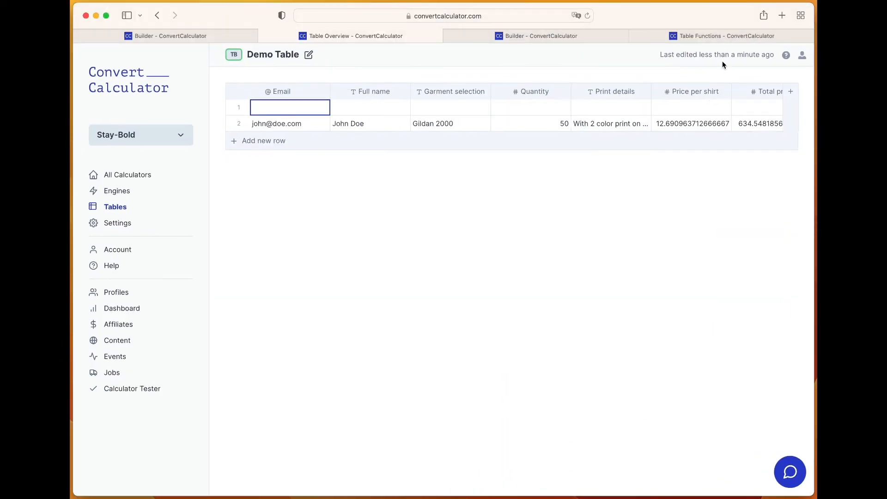
click(717, 37)
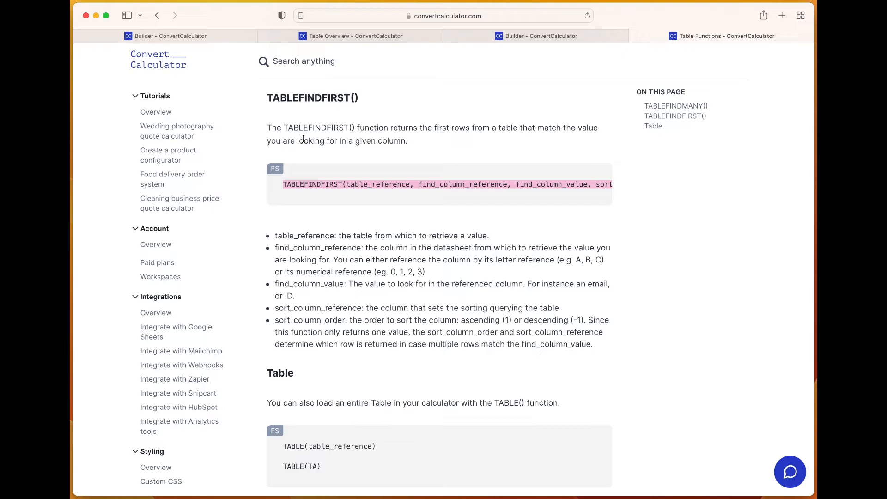
click(358, 184)
triple_click(359, 184)
click(316, 182)
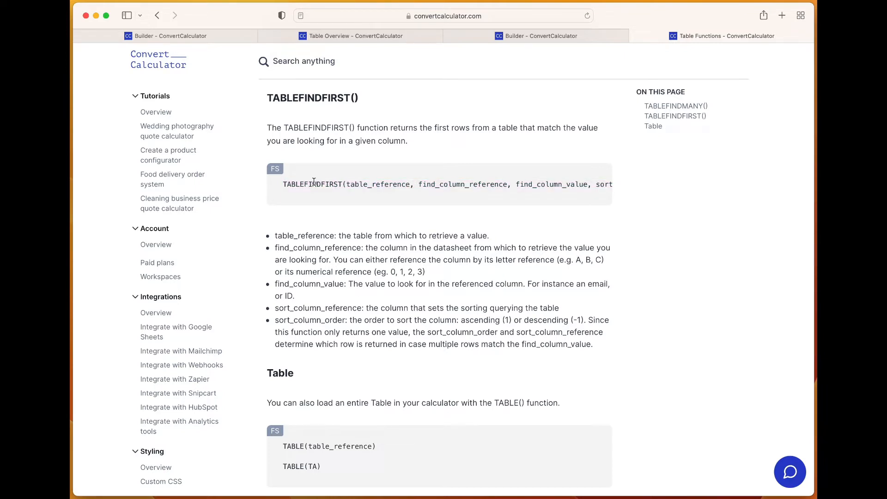
triple_click(284, 184)
key(ctrl+c)
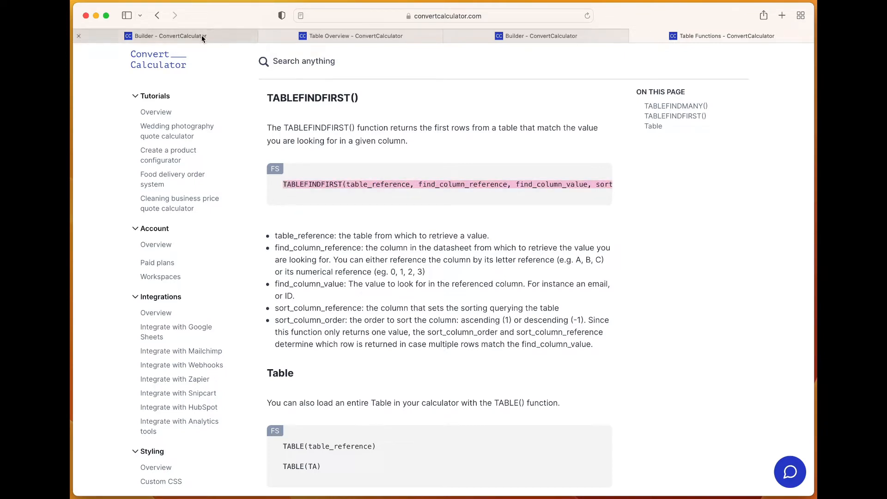
In Pdf-calc_demo-2-2 def, add a variable from the garment-selection formula and paste the TABLEFINDFIRST() syntax into it
click(503, 35)
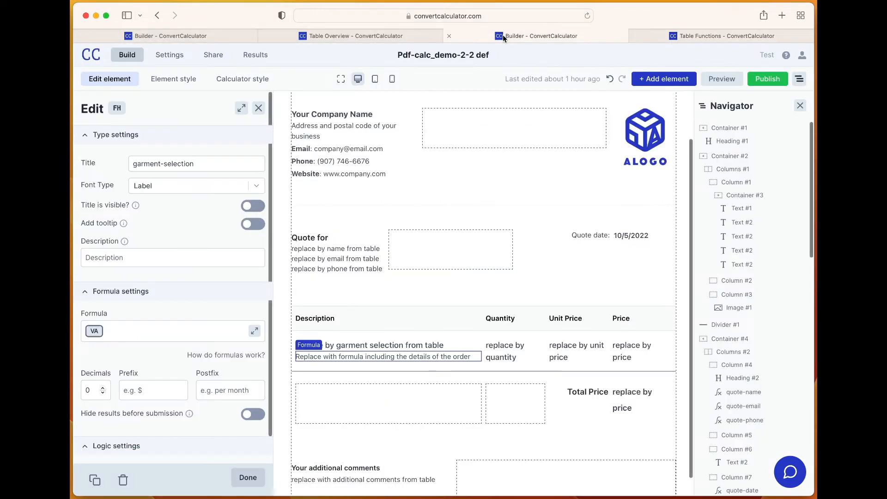
click(255, 332)
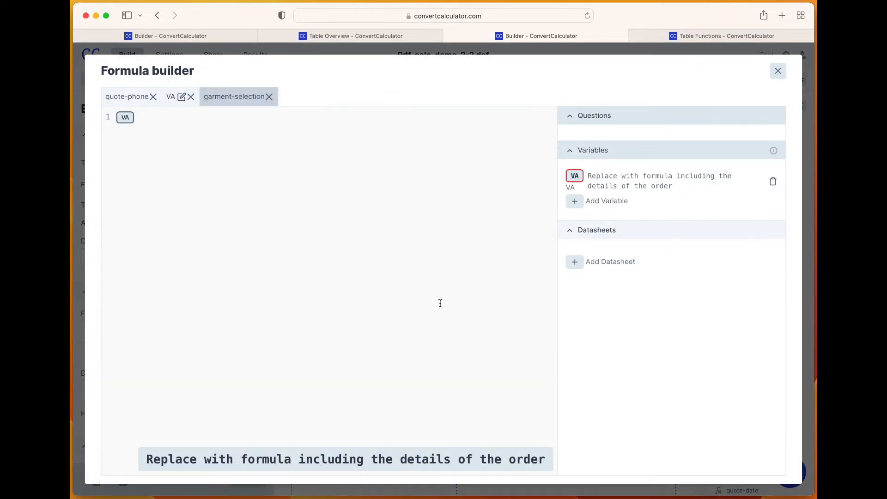
click(575, 202)
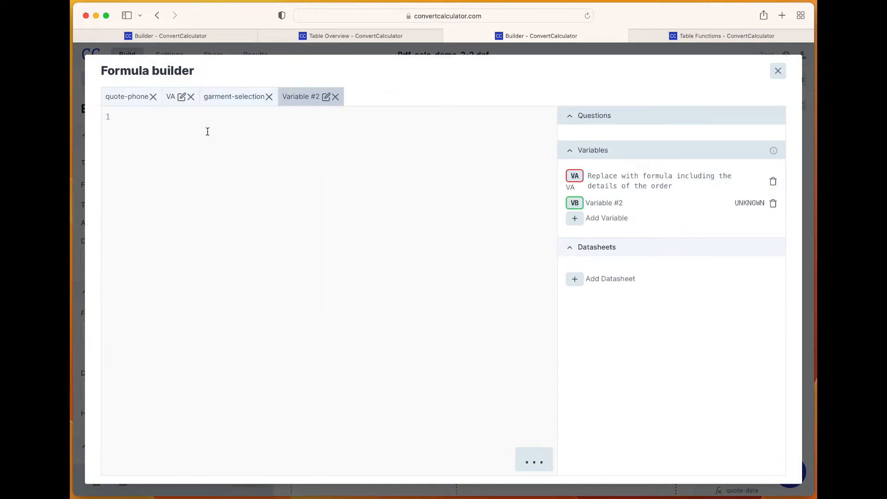
key(ctrl+v)
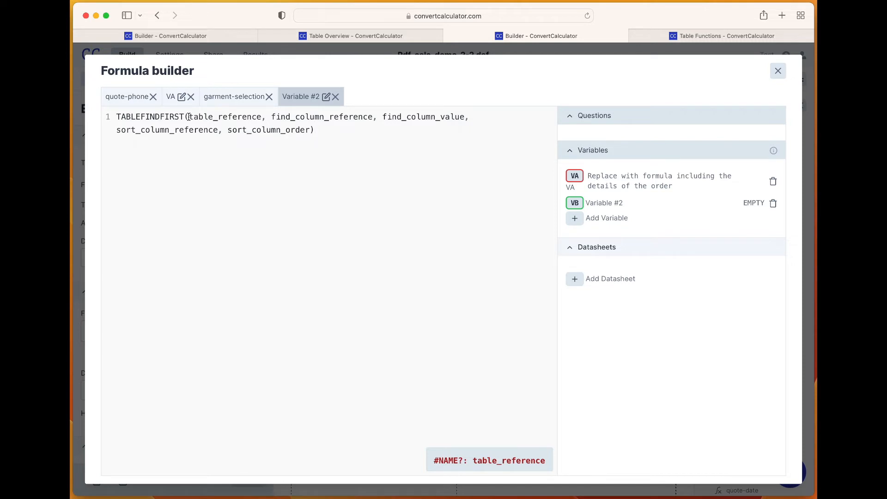
Fill in TB as the table reference and H as the find column in the TABLEFINDFIRST() formula
drag(188, 116, 262, 117)
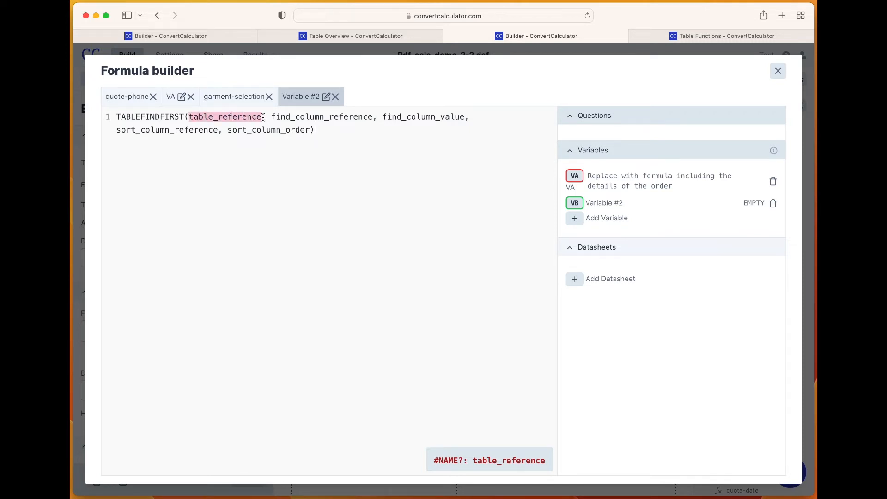
click(348, 36)
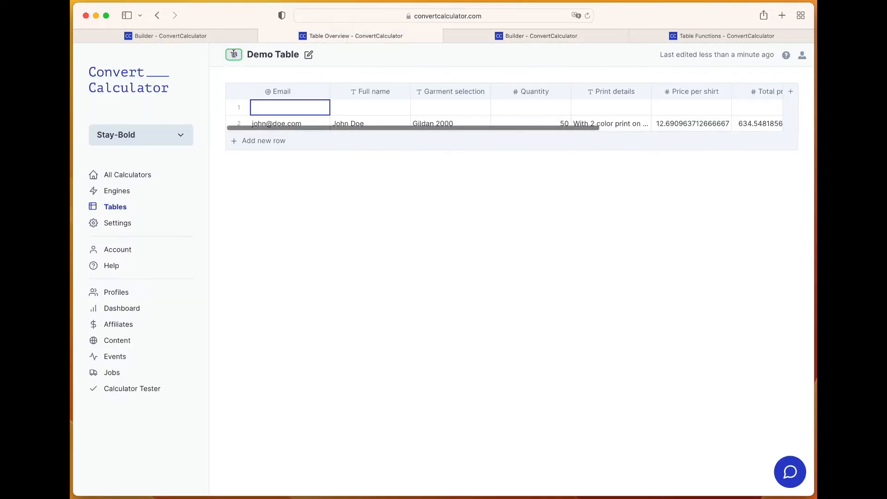
click(518, 35)
text(TB)
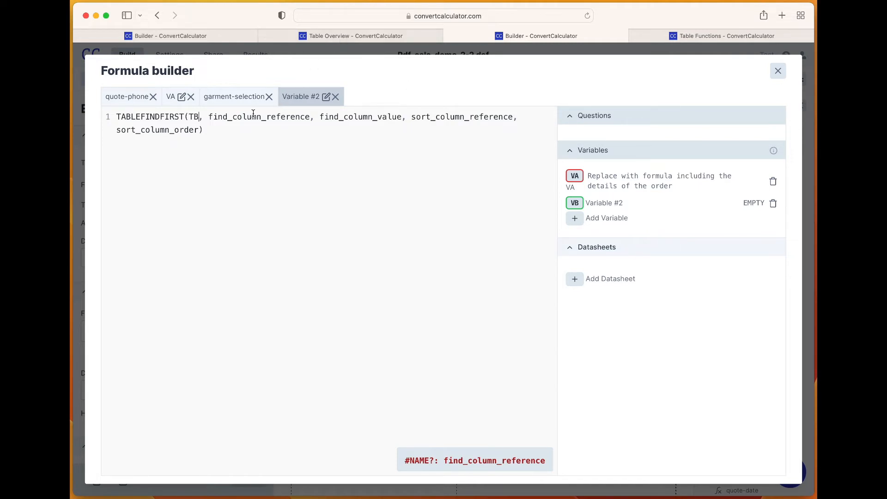
drag(209, 117, 310, 118)
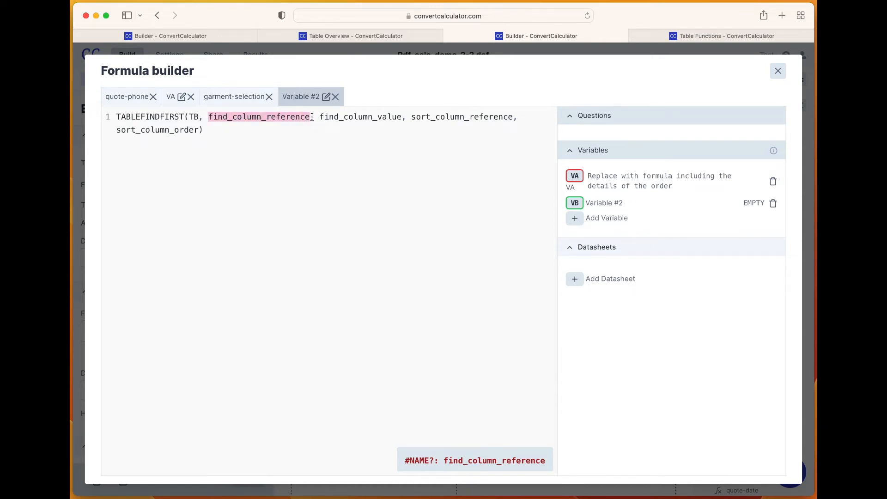
text(H)
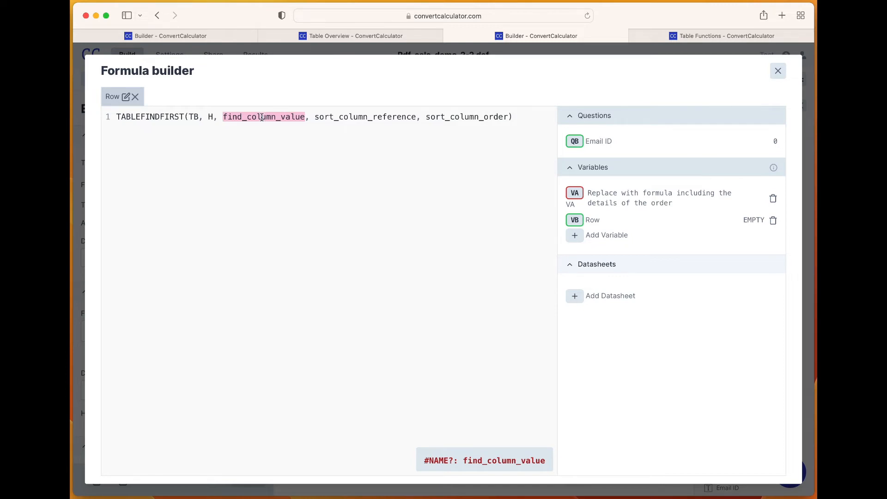
Use QB_label, the Email ID question's label, as the find value in the Row variable's TABLEFINDFIRST() formula
text(QB)
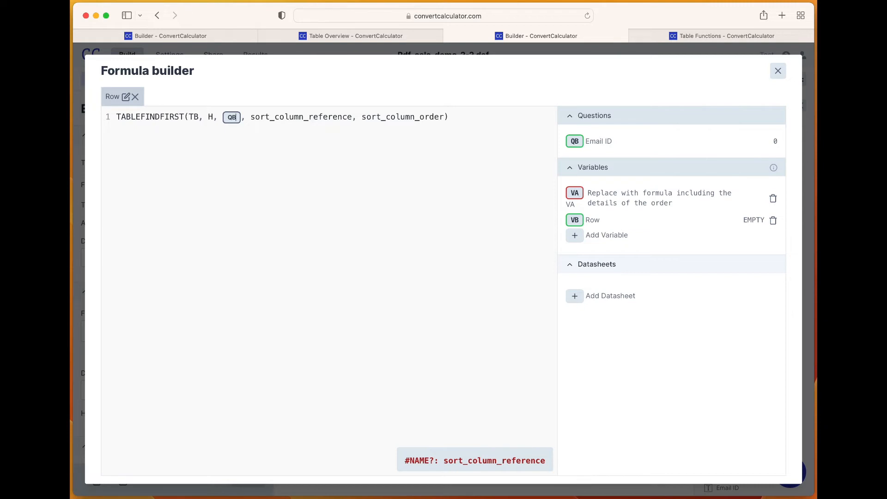
text(_)
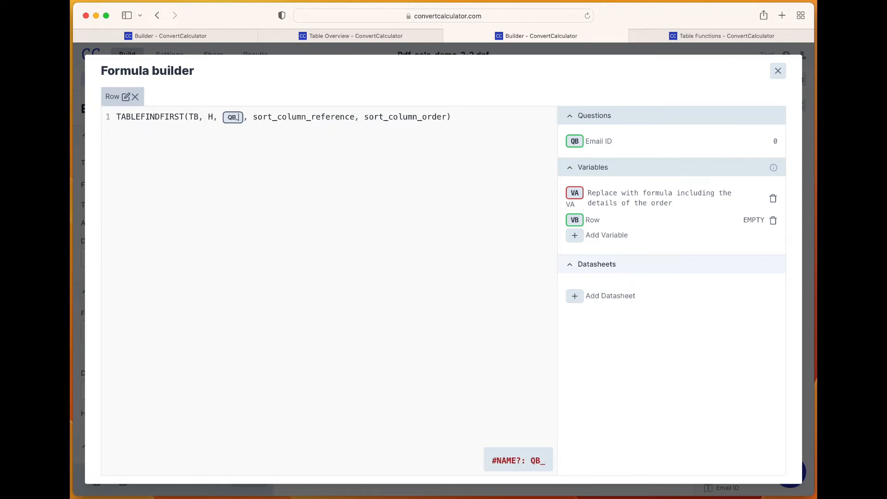
text(label)
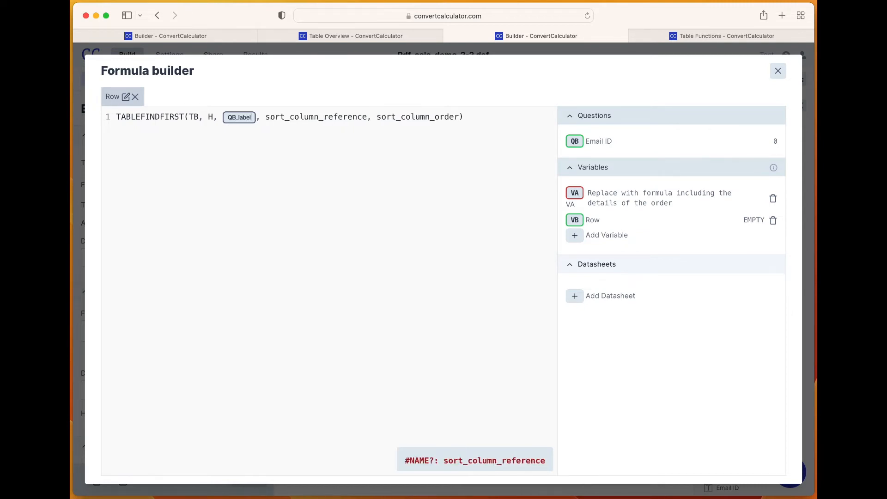
Set the formula's sort column to A and its sort order to 1, and close the formula builder
double_click(356, 119)
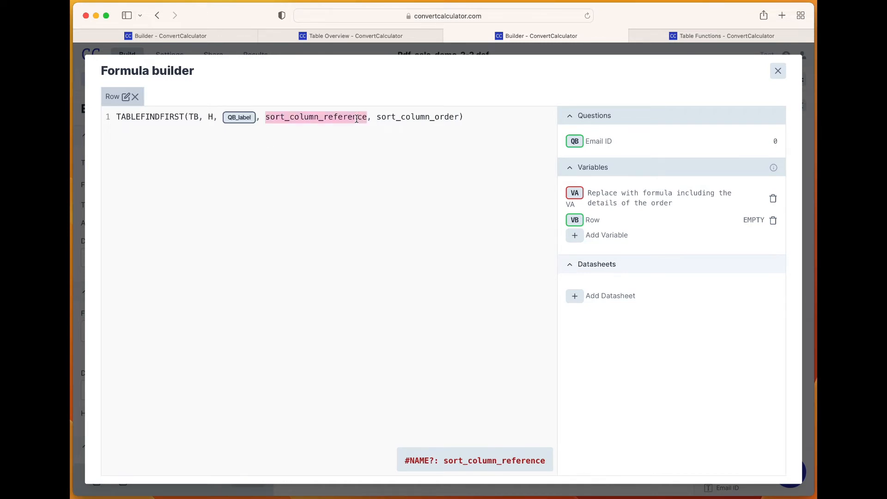
text(1)
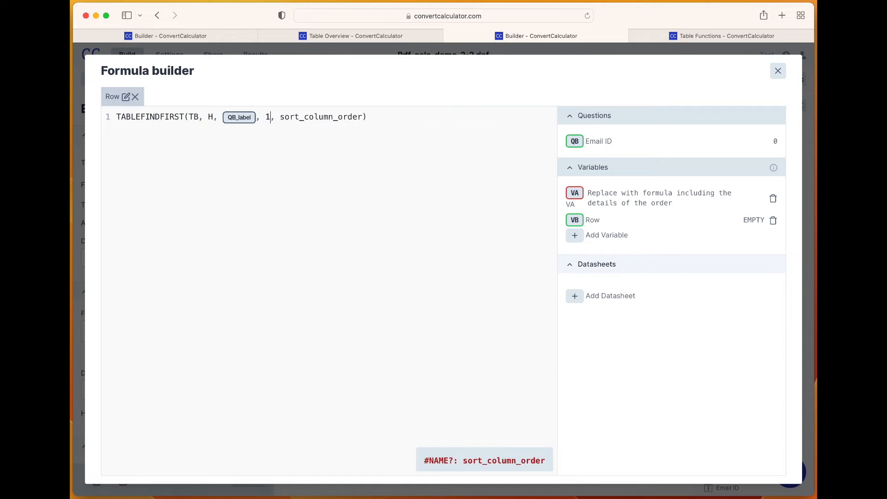
double_click(314, 117)
double_click(269, 117)
text(0)
double_click(268, 117)
text(A)
double_click(317, 117)
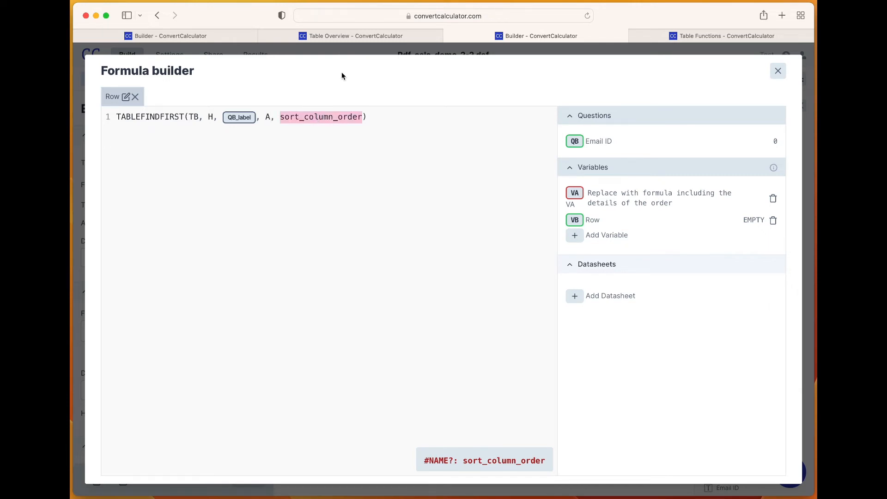
text(1)
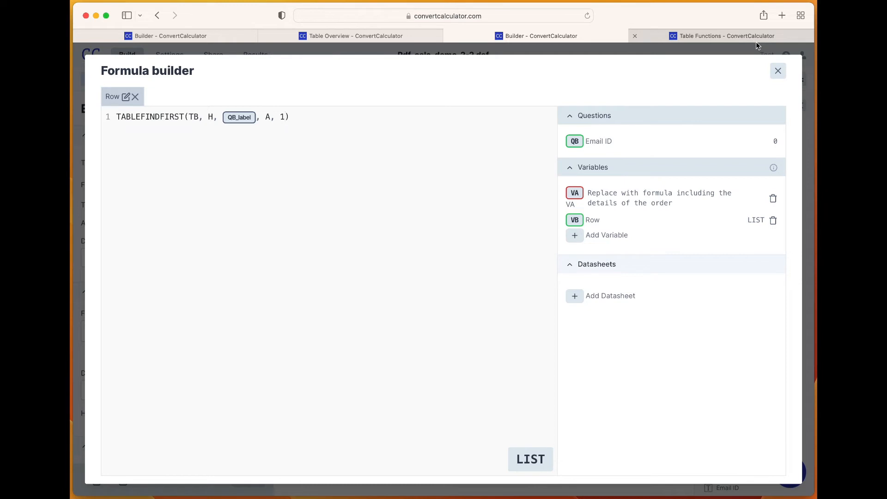
click(779, 71)
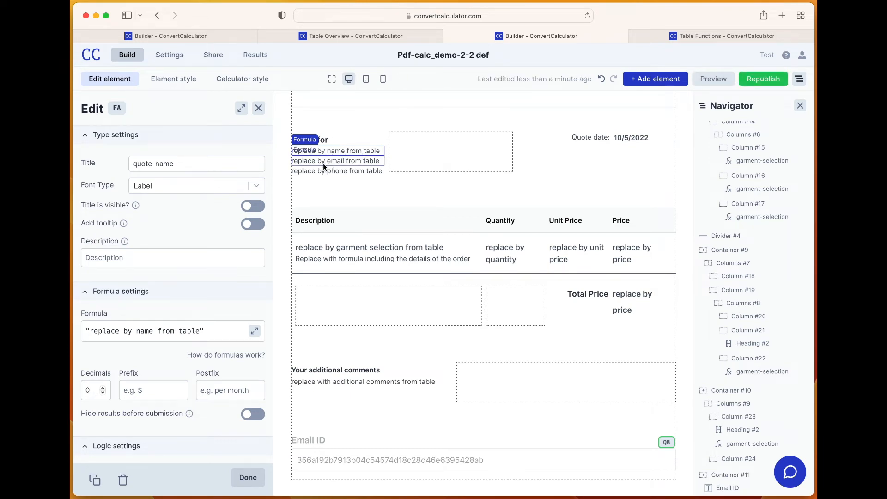
Replace the quote-name placeholder formula with INDEX(VB, B)
click(214, 329)
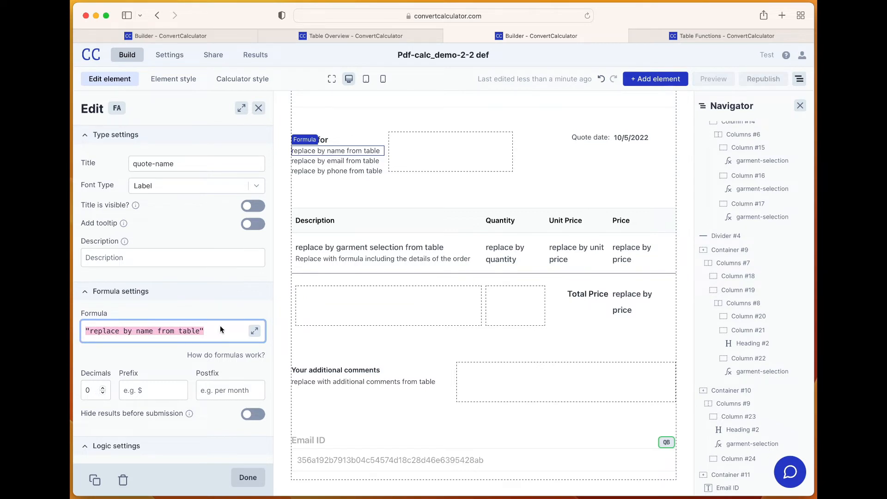
text(INDEX())
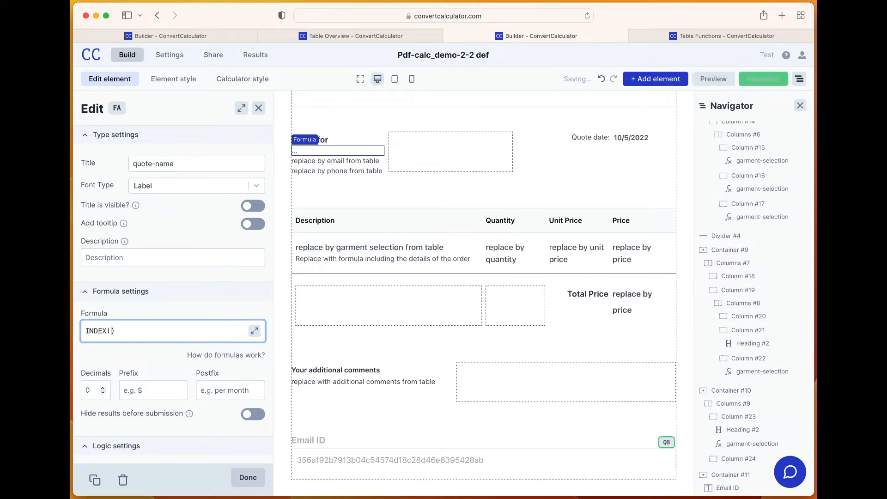
text(VB)
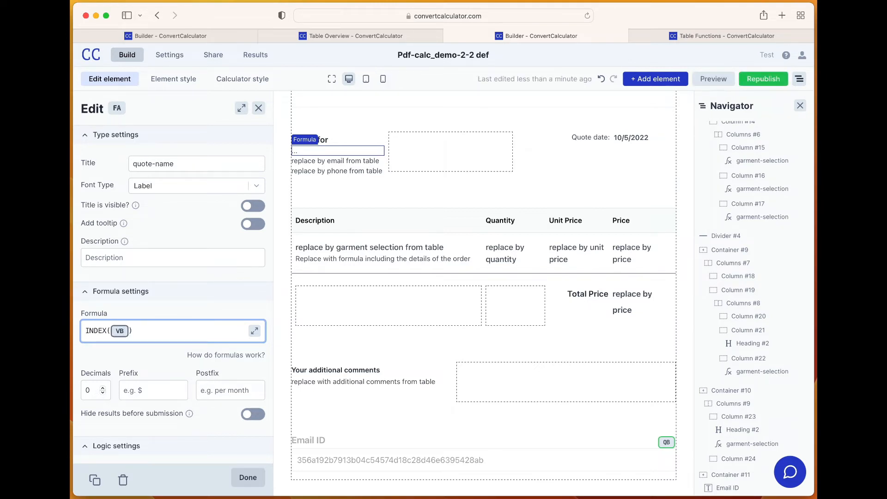
text(,)
text(B)
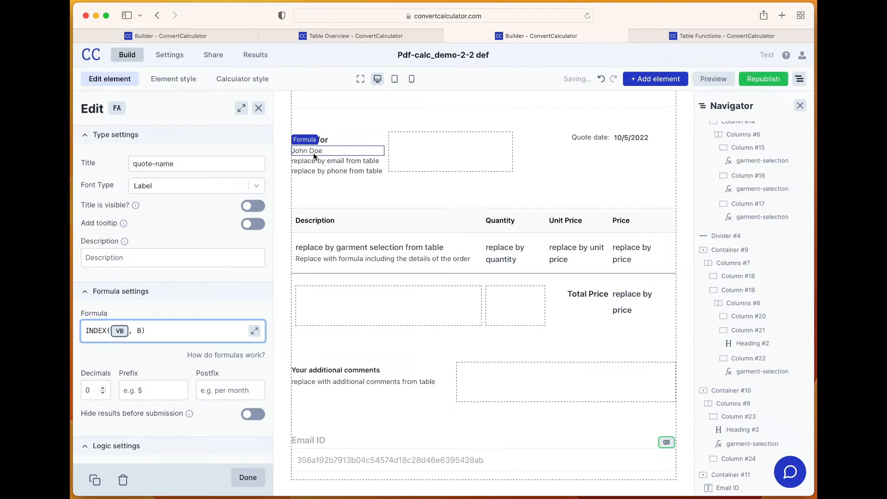
Check the Demo Table's column order, and reuse the quote-name formula in quote-email as INDEX(VB, A)
click(368, 37)
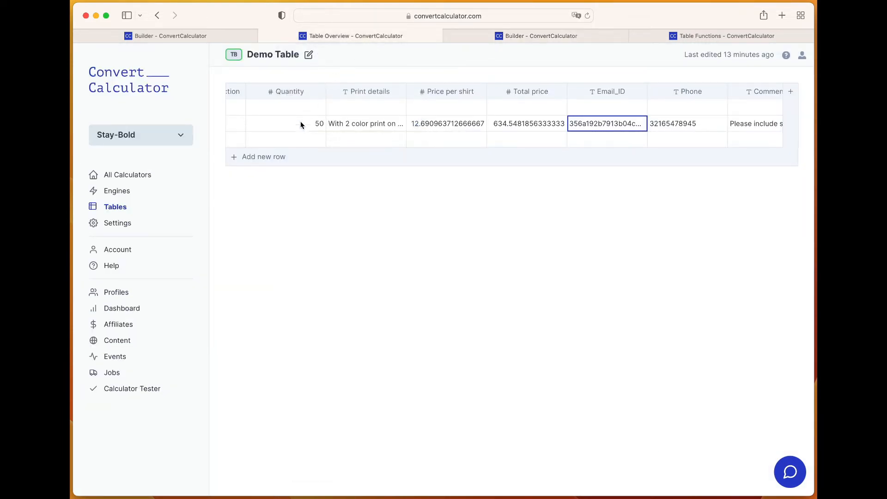
scroll(301, 123, left, 10)
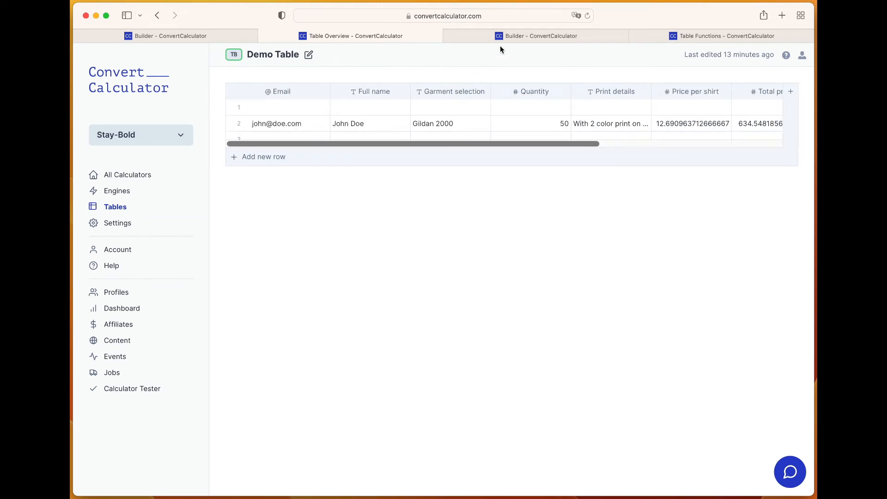
click(509, 38)
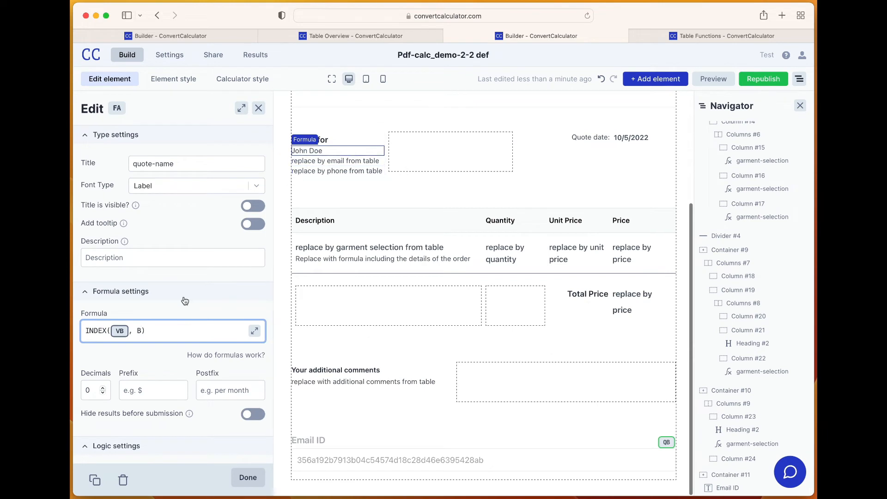
triple_click(157, 327)
key(super+c)
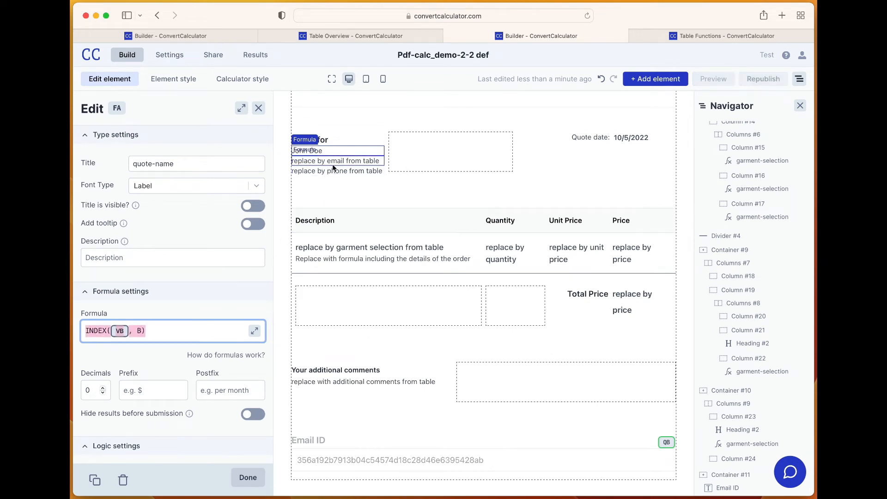
click(334, 163)
triple_click(167, 331)
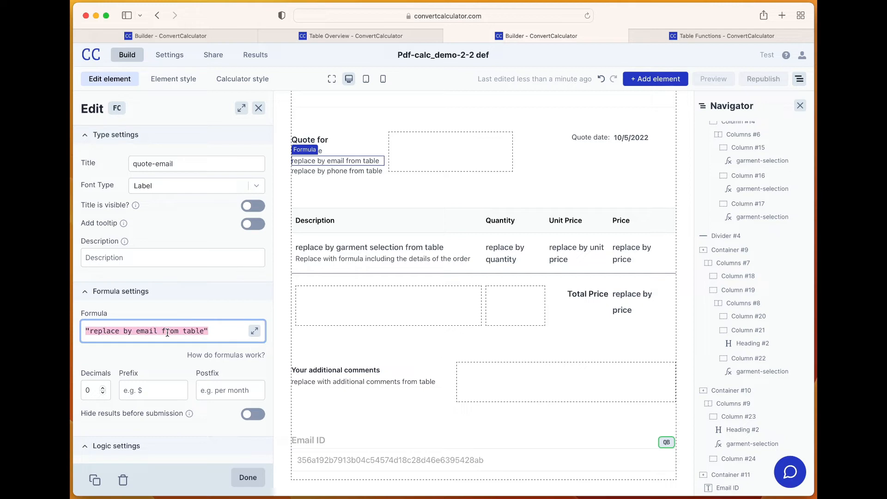
key(super+v)
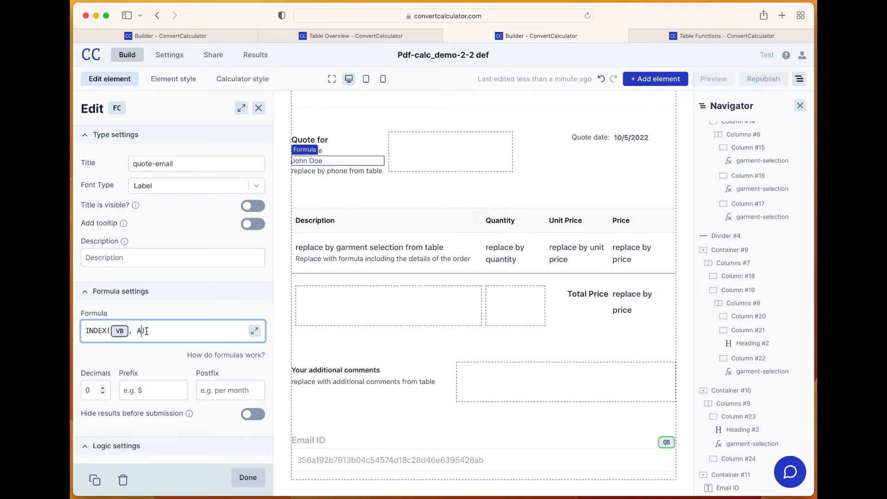
Replace the quote-phone placeholder formula with INDEX(VB, I)
click(314, 170)
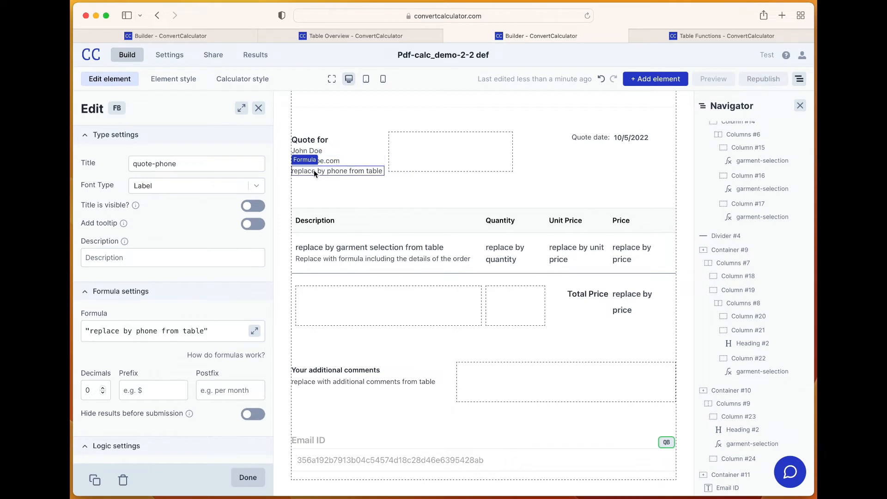
triple_click(168, 331)
key(super+v)
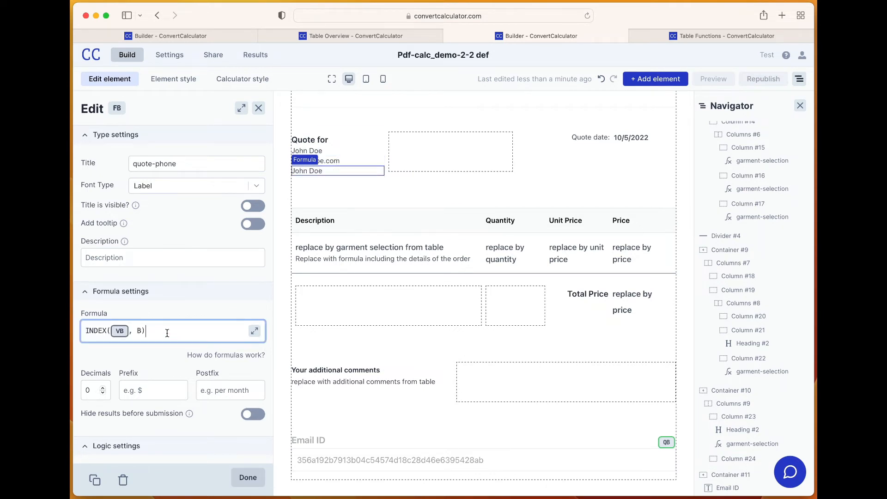
double_click(139, 330)
key(BackSpace)
text(I)
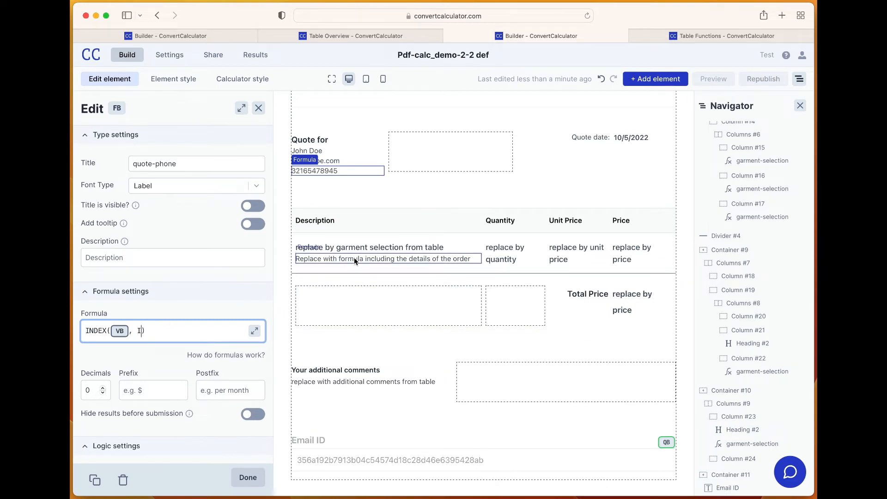
Replace the garment selection placeholder under Description with the formula INDEX(VB, C)
click(367, 247)
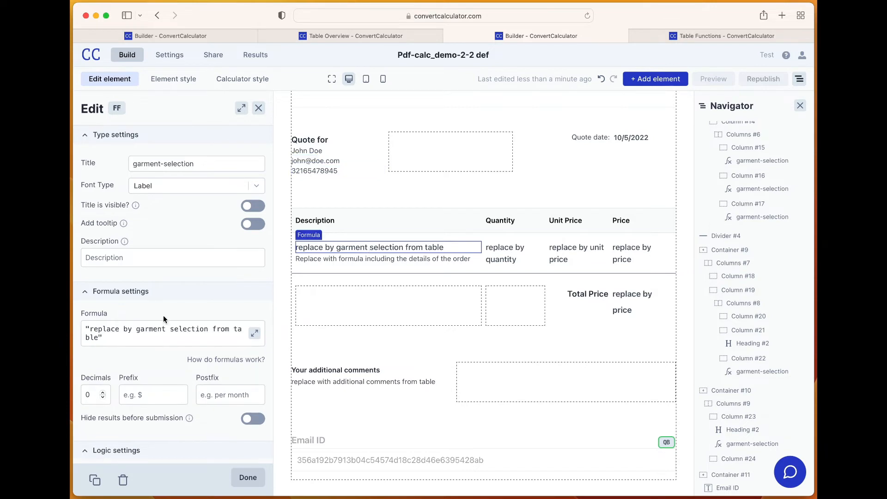
double_click(137, 330)
key(super+a)
key(super+v)
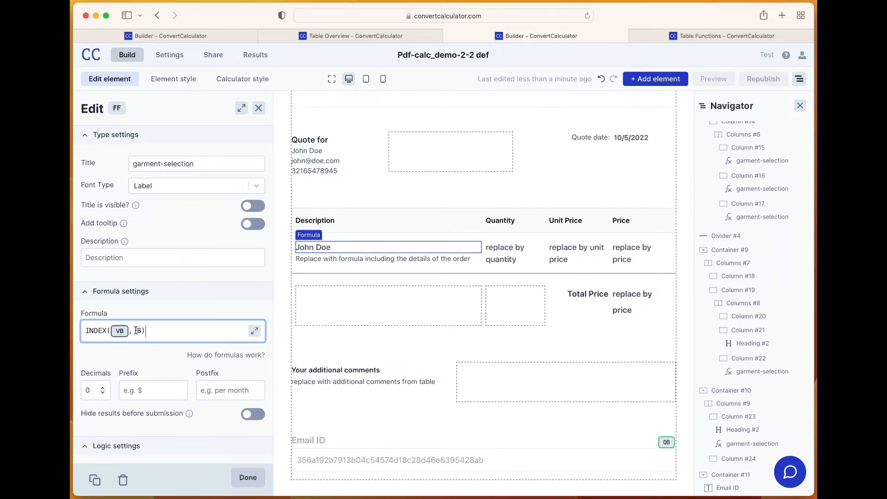
double_click(139, 331)
text(E)
text(c)
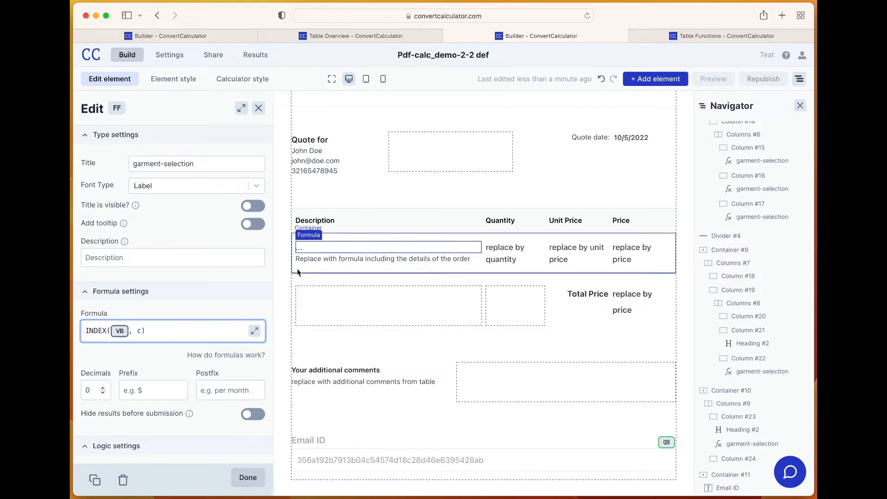
key(BackSpace)
text(C)
Replace the order details formula under the garment name with an INDEX formula on VB that returns the Print details column
click(348, 259)
click(139, 331)
key(ctrl+a)
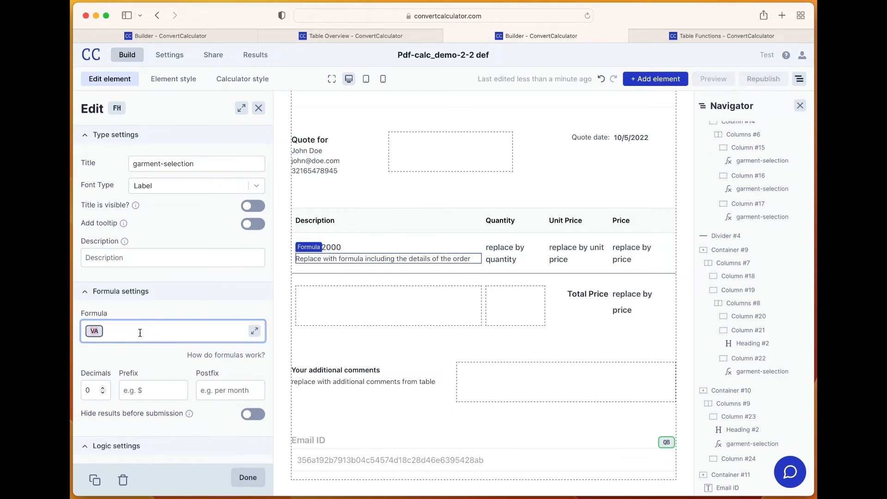
text(INDEX(VB, C))
double_click(140, 331)
text(B)
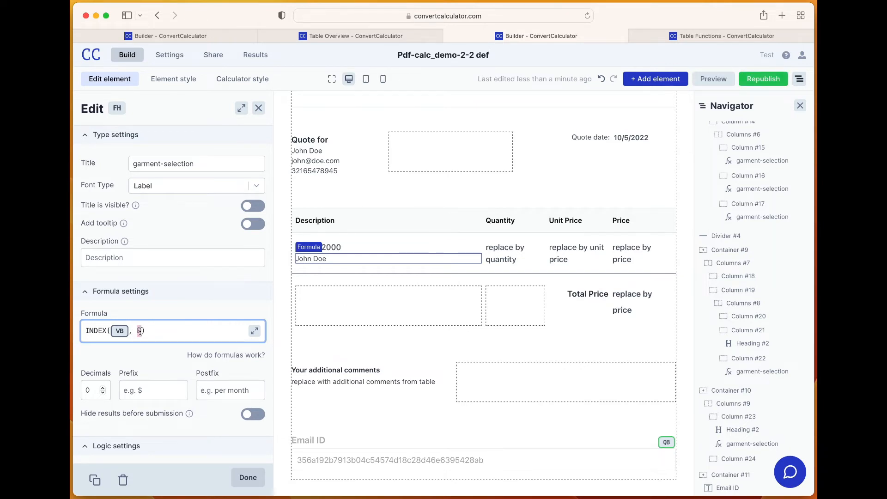
Replace the Quantity placeholder with an INDEX formula on VB that returns the table's Quantity column
click(506, 253)
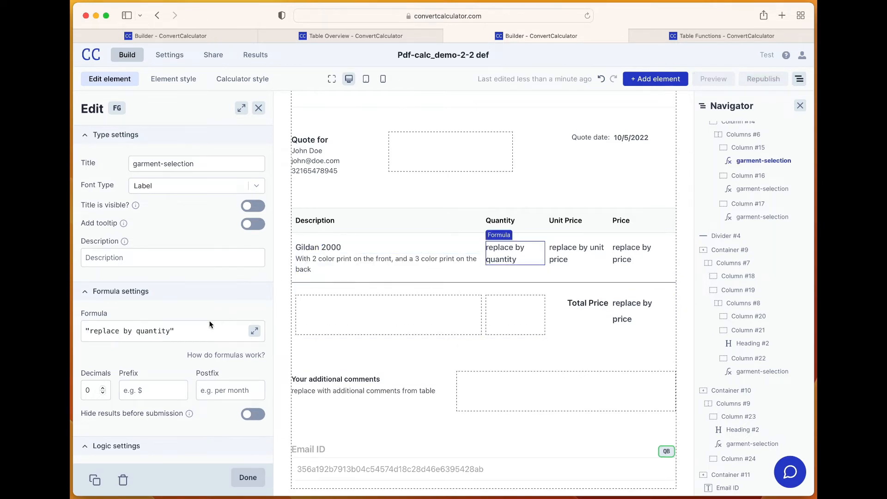
click(139, 331)
key(super+a)
text(INDEX(VB, 0))
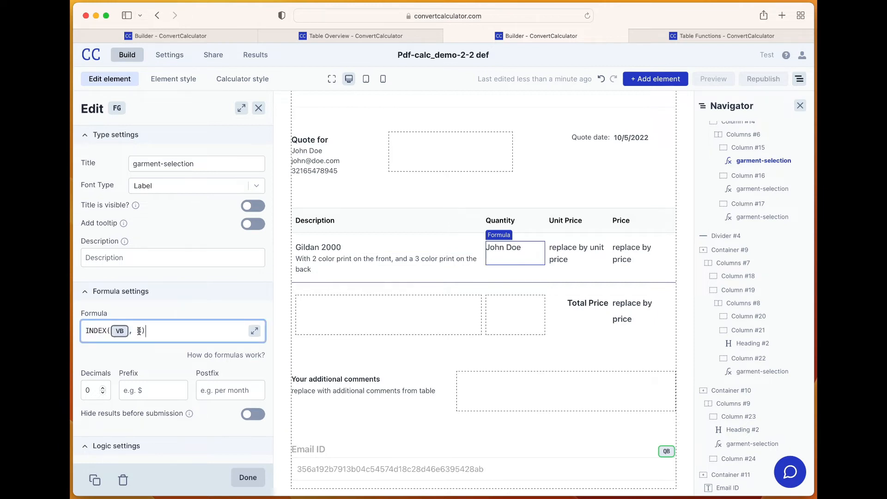
double_click(140, 332)
text(1)
Replace the Unit Price placeholder in the quote table with the formula INDEX(VB, F)
click(572, 260)
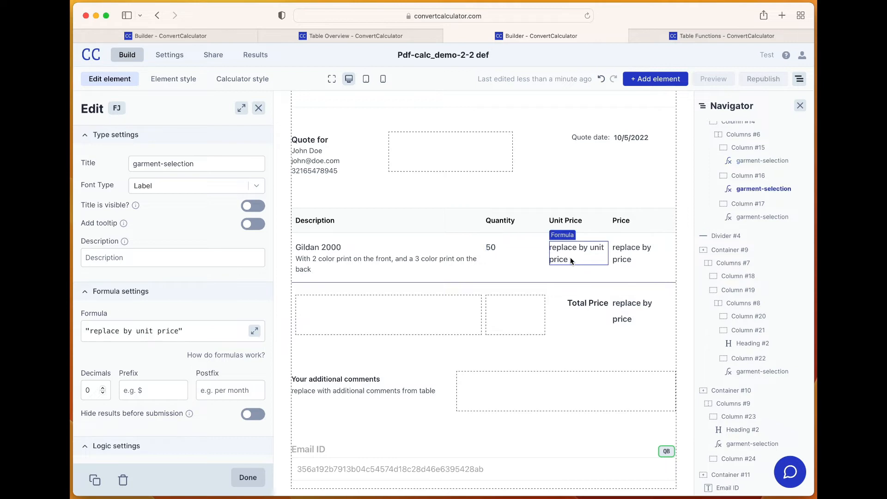
click(173, 332)
key(super+a)
key(super+v)
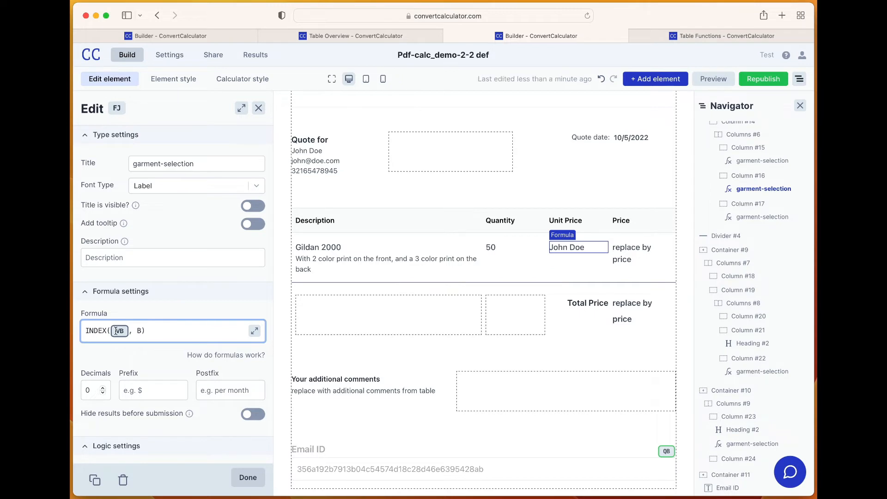
double_click(139, 331)
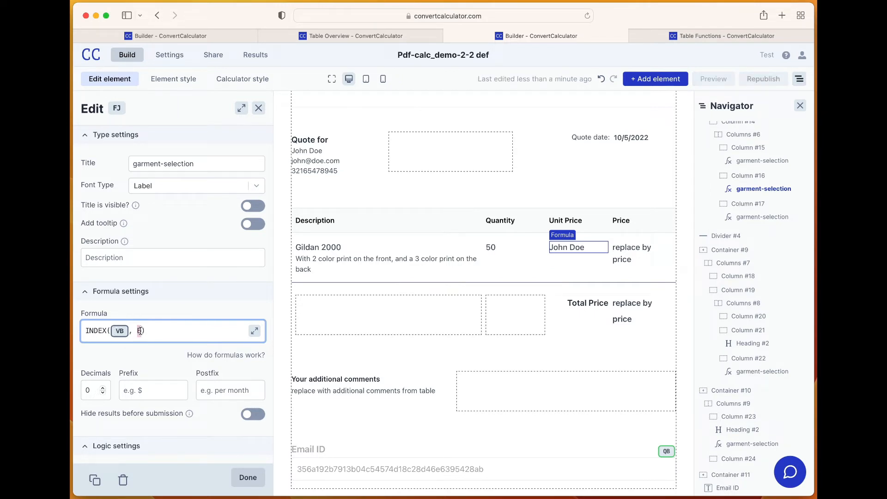
text(1)
click(641, 253)
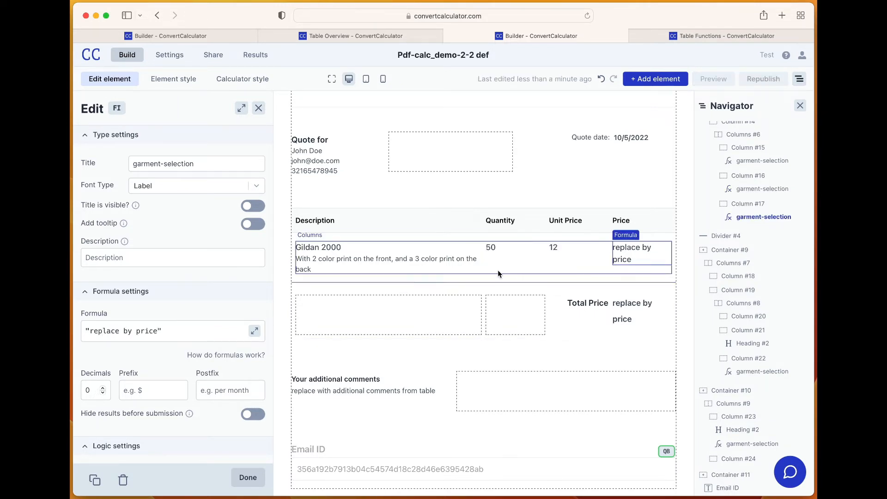
Format the Unit Price formula with 2 decimals and a $ prefix
click(567, 246)
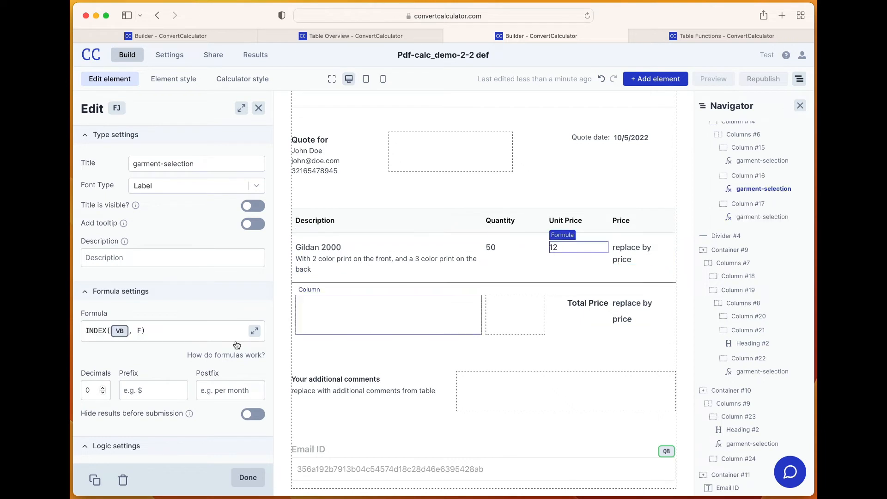
click(103, 389)
click(103, 389)
click(147, 390)
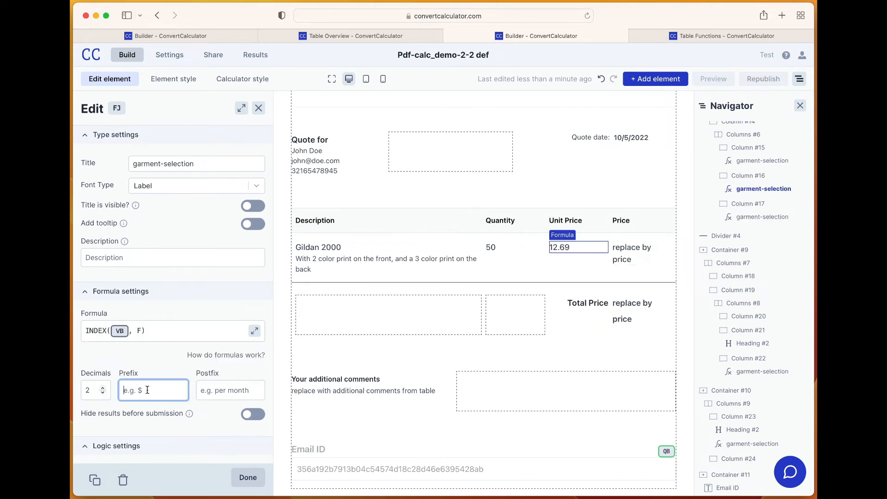
text($)
Replace the Price placeholder in the quote table with the formula INDEX(VB, G)
click(649, 251)
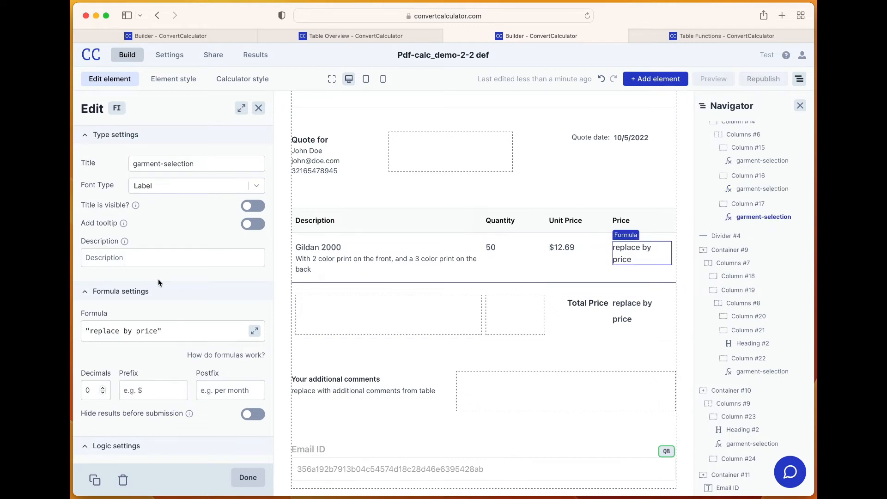
triple_click(146, 330)
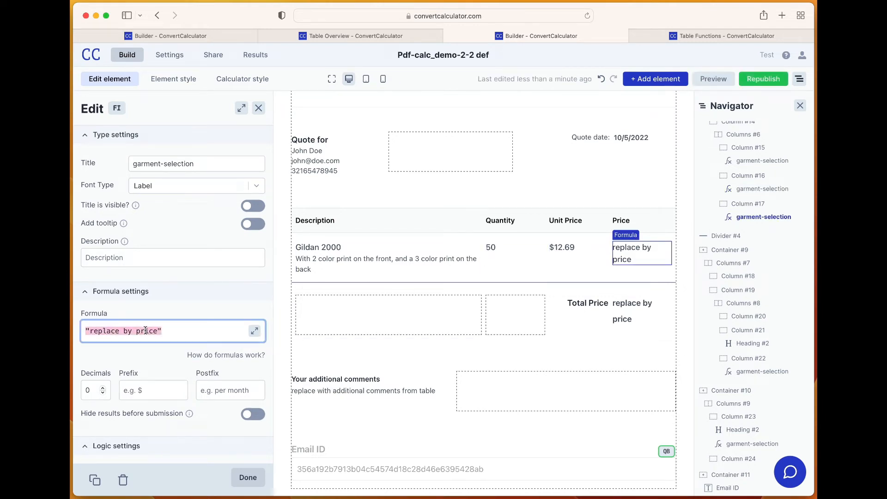
text(INDEX(VB, B)
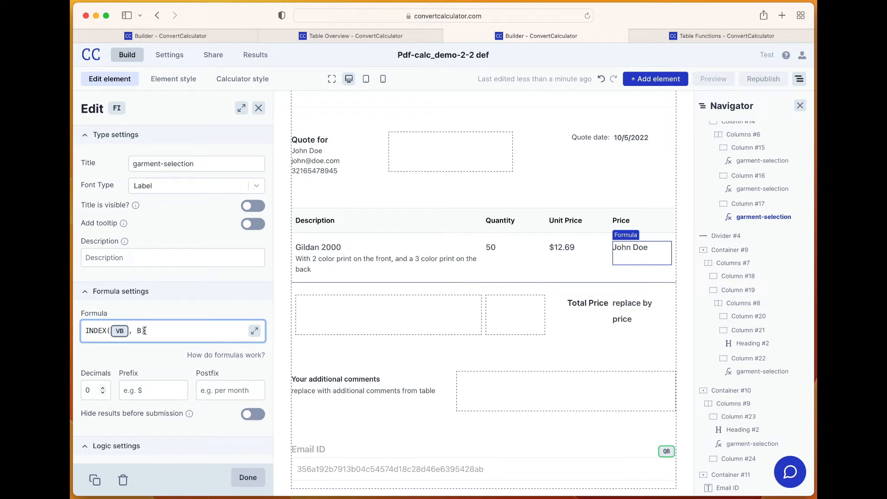
double_click(141, 331)
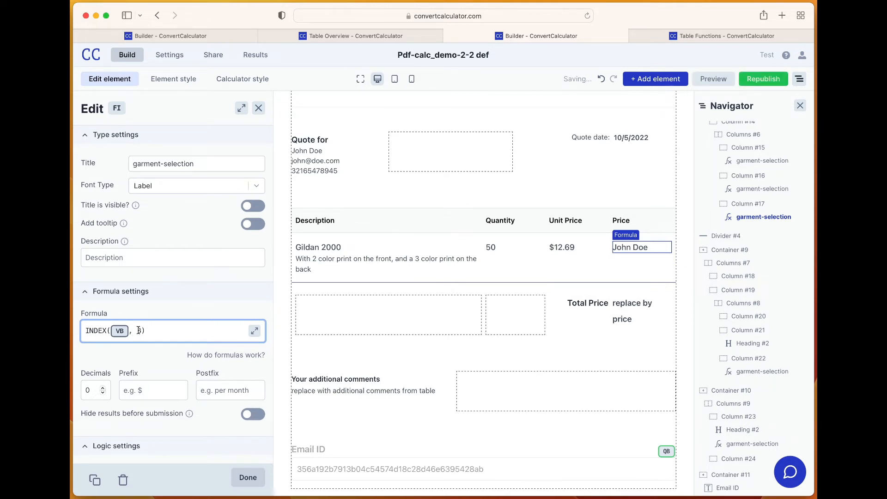
text(G)
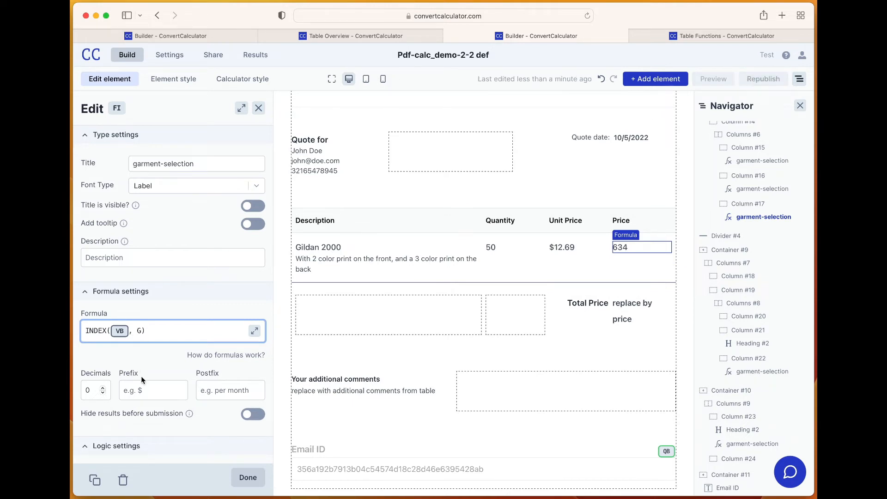
Format the Price formula with 2 decimals and a $ prefix
click(103, 388)
click(102, 388)
click(140, 390)
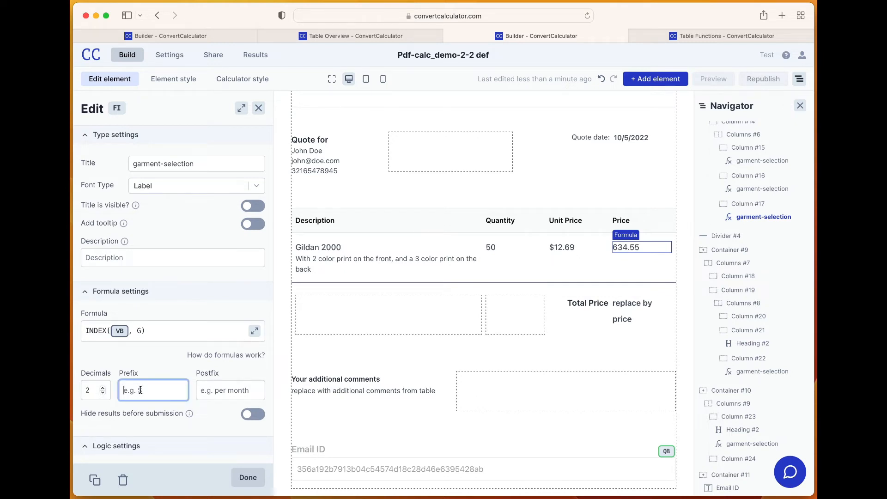
text($)
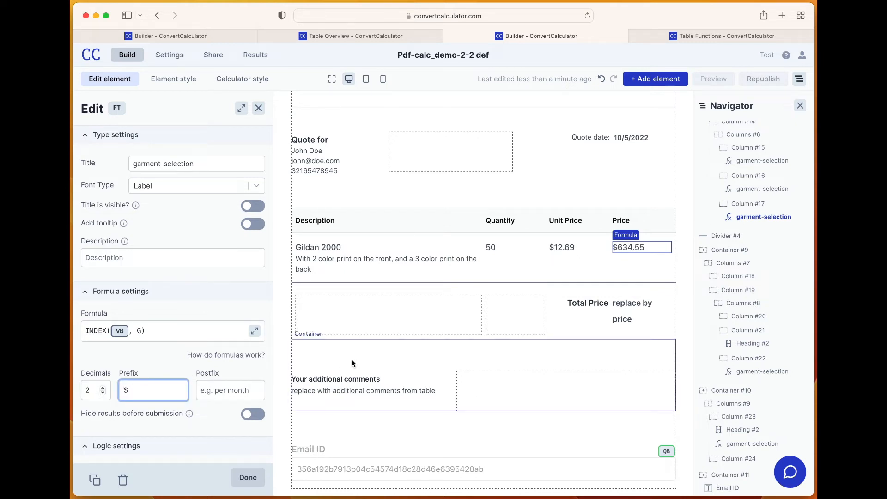
Copy the Price formula INDEX(VB, G) and replace the placeholder beside Total Price with it
triple_click(167, 331)
key(cmd+c)
click(624, 317)
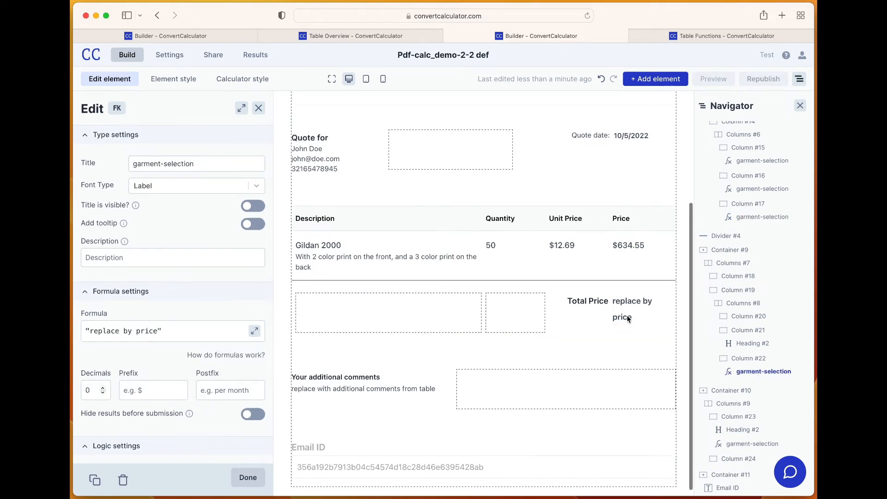
triple_click(139, 331)
key(cmd+v)
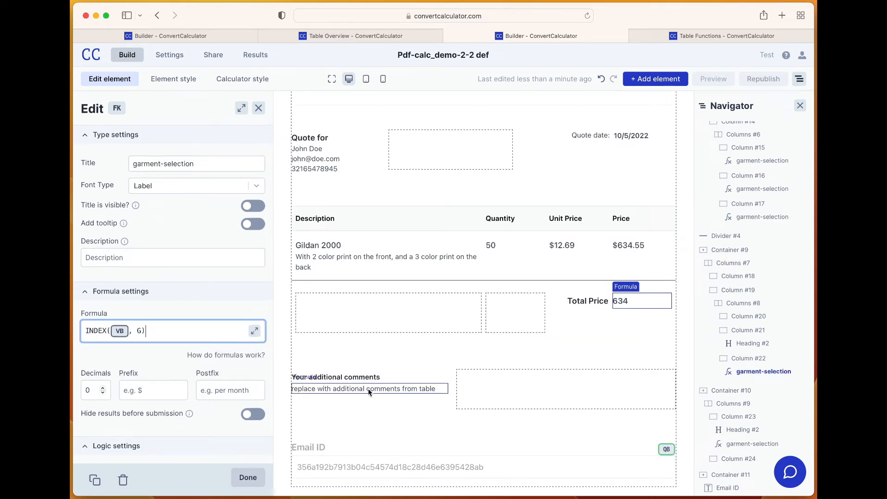
Replace the placeholder under Your additional comments with the formula INDEX(VB, J)
click(338, 393)
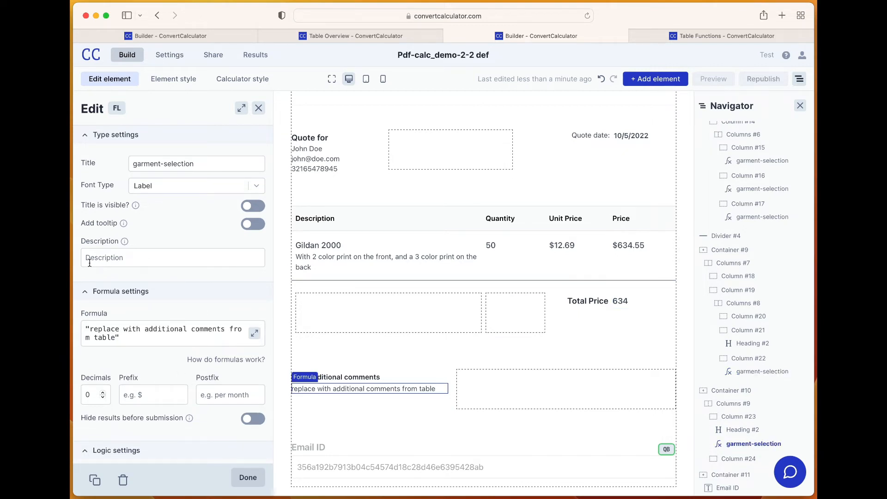
triple_click(128, 336)
key(cmd+v)
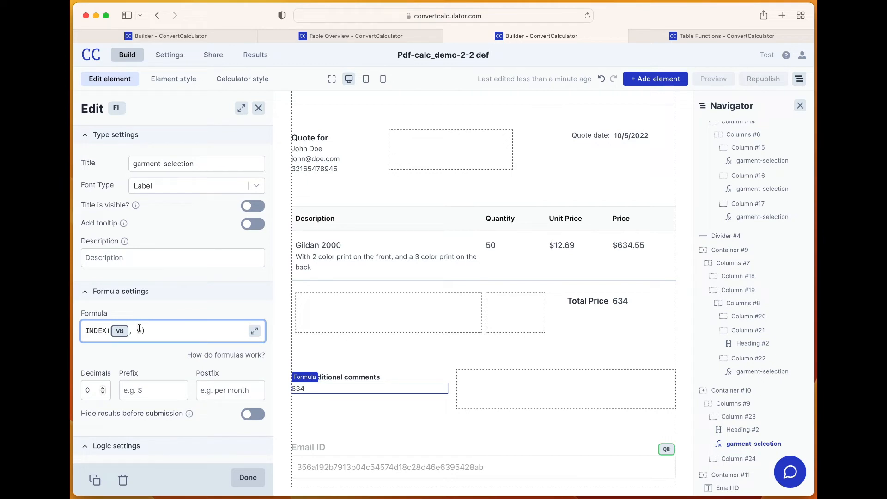
click(138, 330)
text(J)
key(Delete)
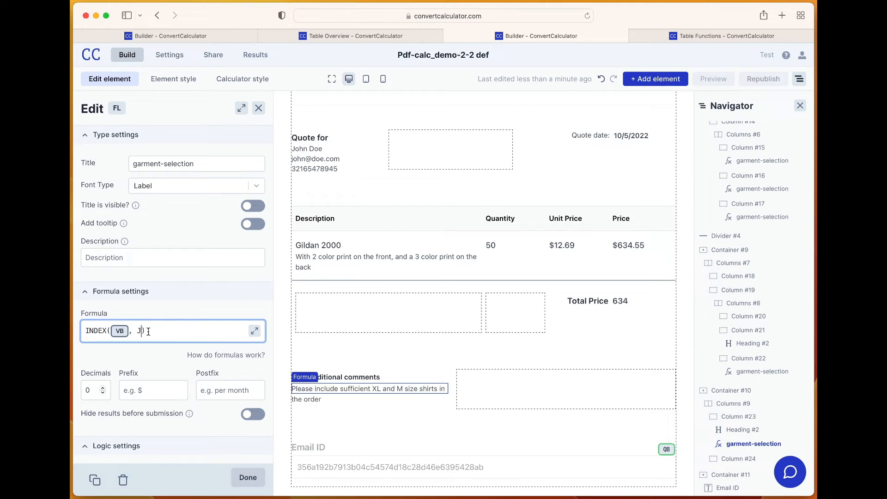
text())
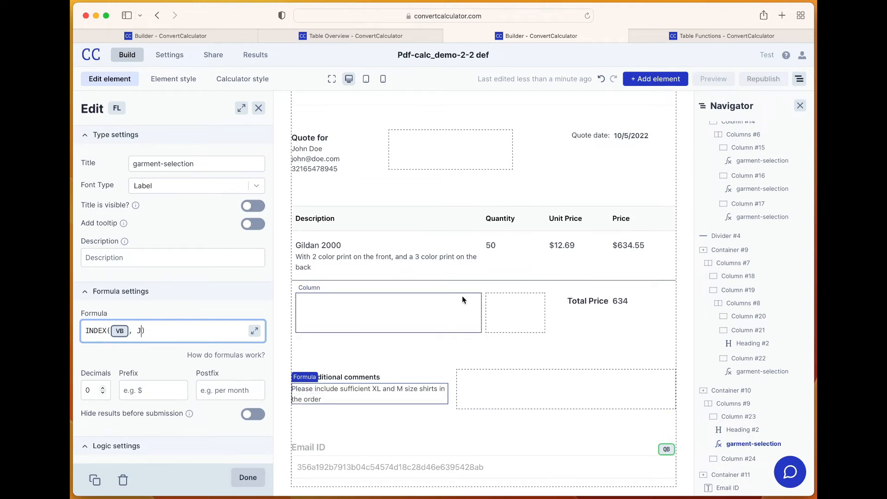
Allow a standalone page for the Pdf-calc_demo-2-2 def calculator and copy its page link
scroll(432, 273, up, 2)
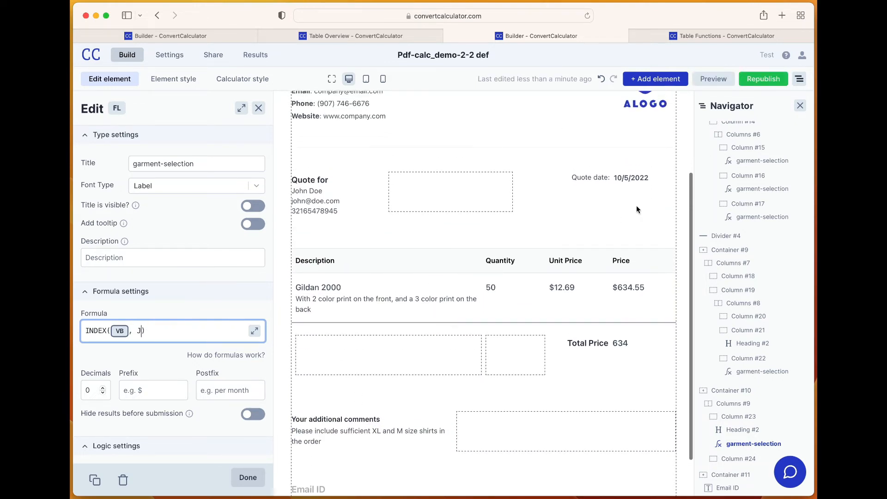
scroll(350, 400, down, 2)
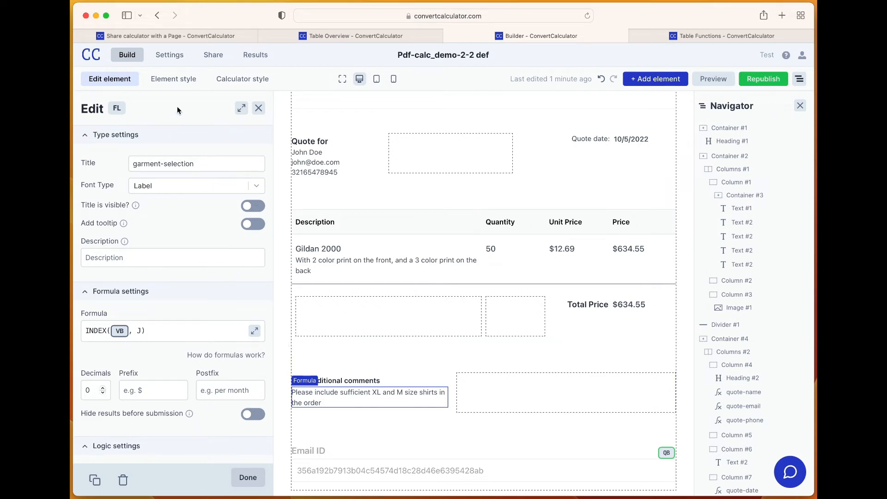
click(217, 56)
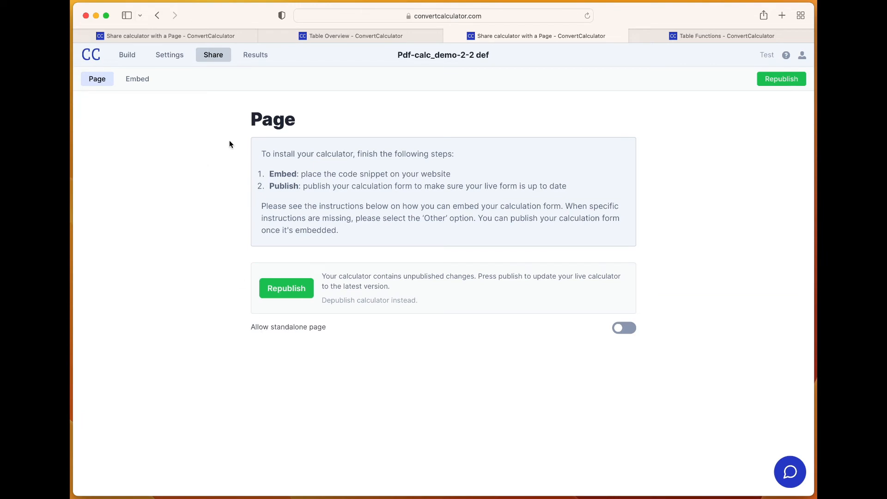
click(622, 329)
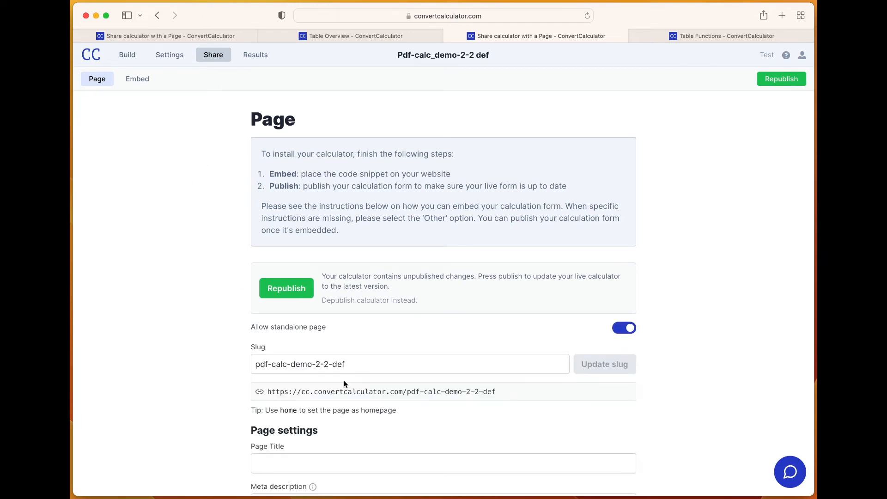
click(396, 394)
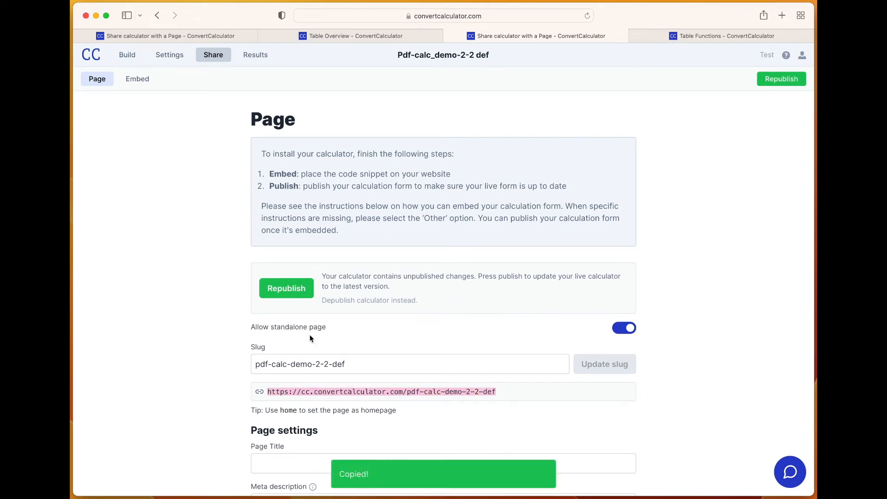
Republish the quote document calculator, view its standalone page in a new tab, and close that tab
click(289, 291)
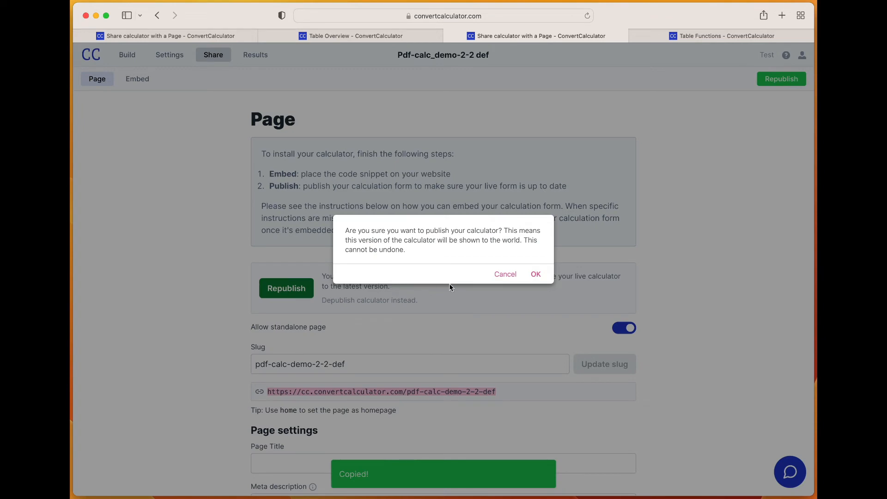
click(536, 274)
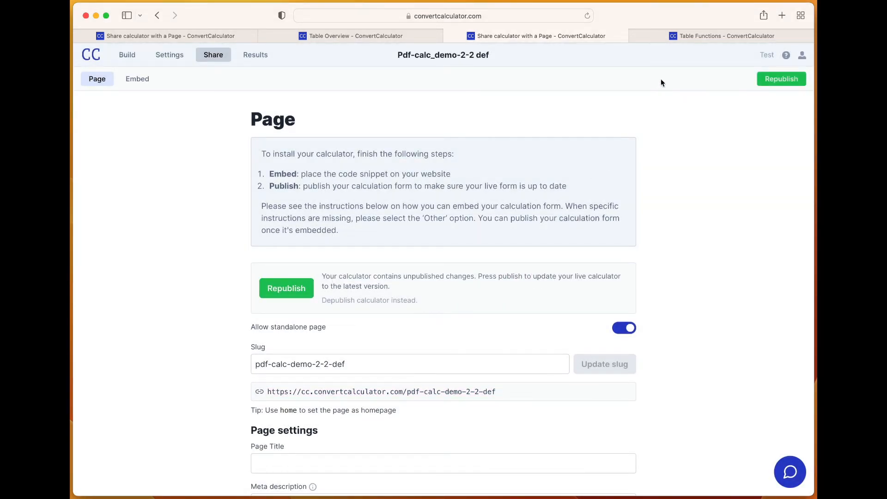
click(785, 14)
key(super+v)
key(Return)
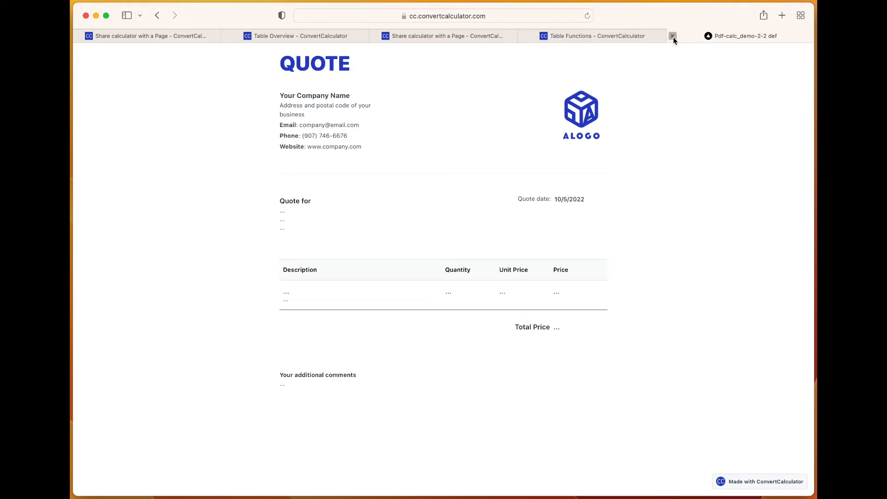
click(673, 36)
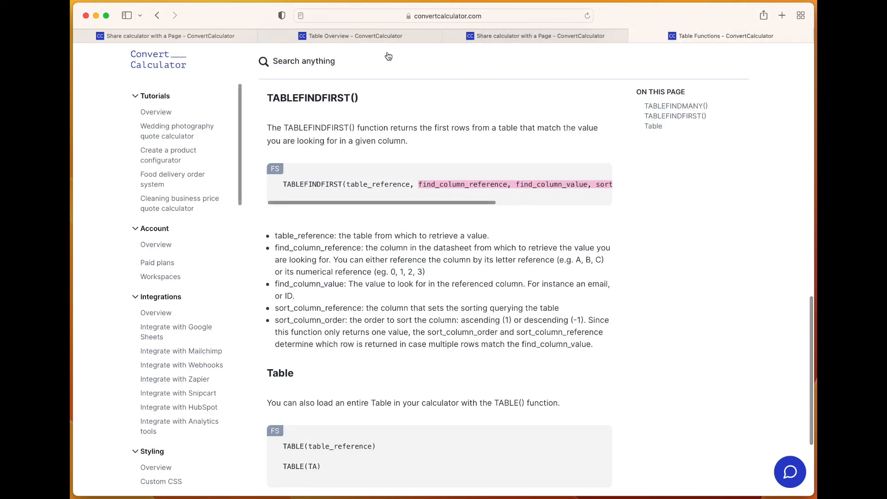
Open the Request Quote button's settings in the Pdf-calc_demo-1-2 def calculator and toggle its form submission off and back on
click(160, 35)
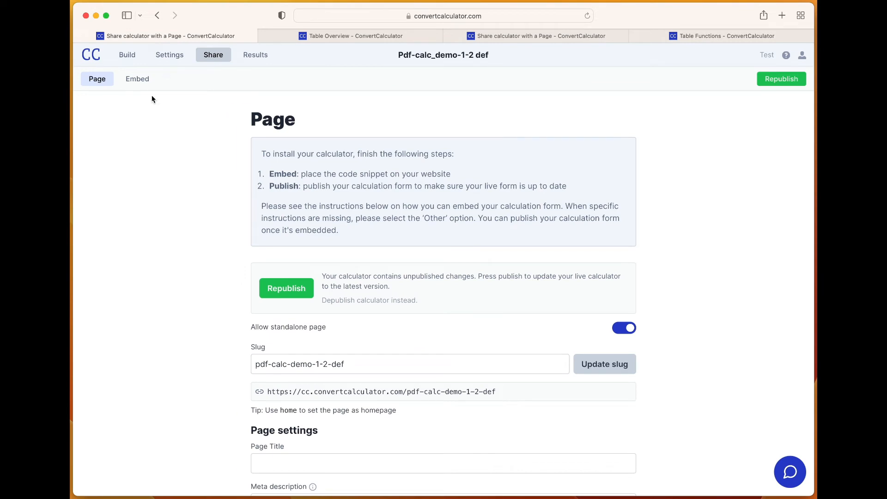
click(128, 55)
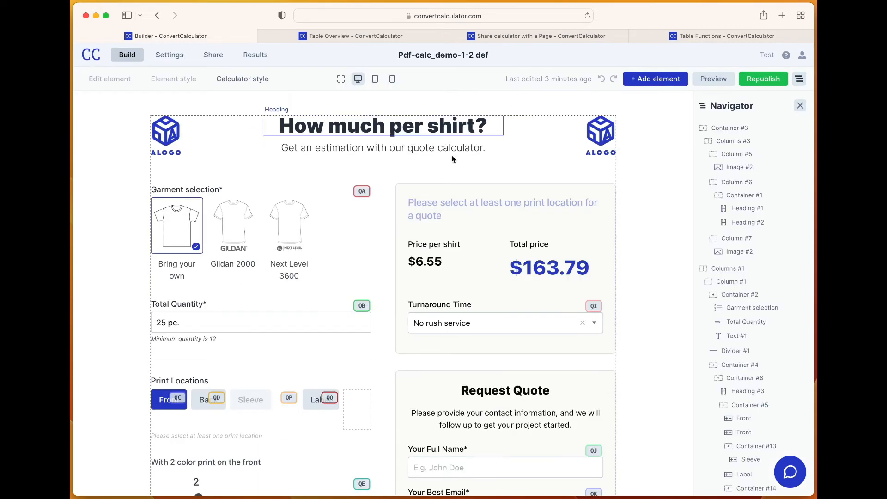
scroll(442, 273, down, 6)
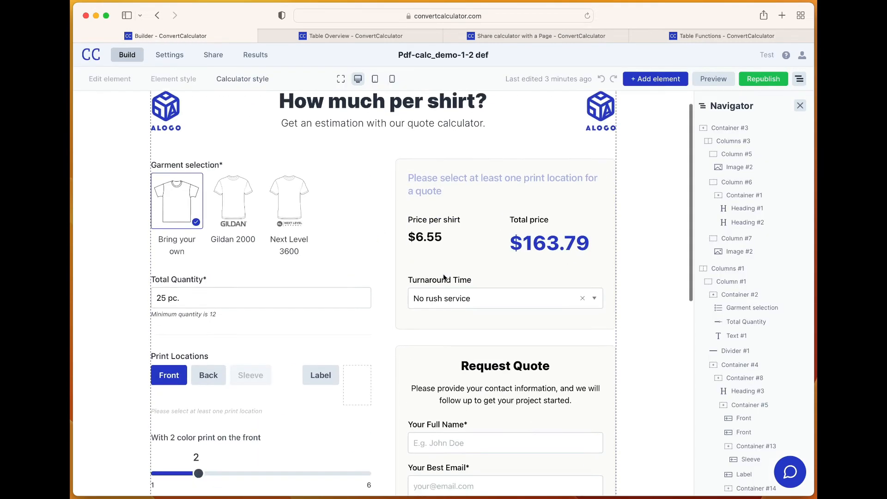
scroll(444, 277, down, 3)
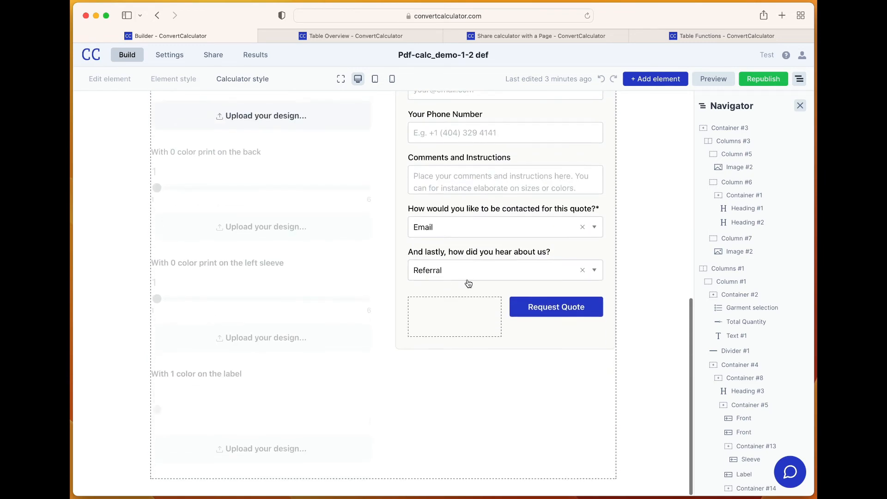
click(552, 314)
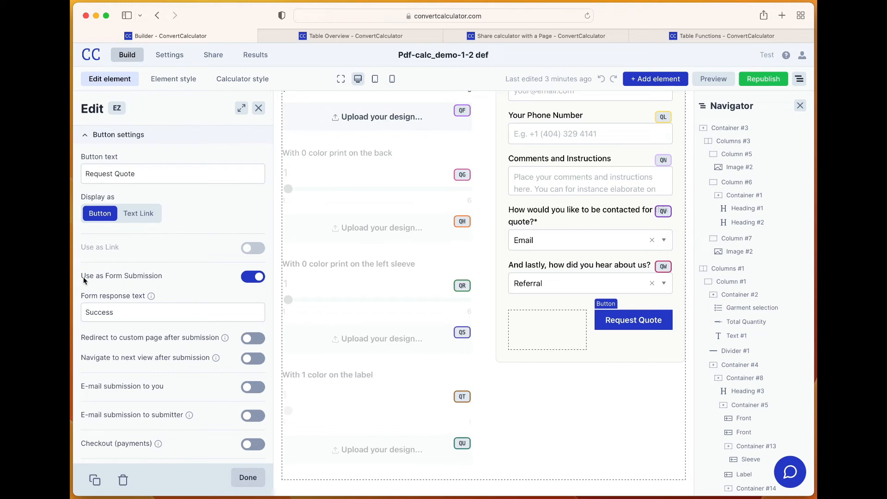
click(256, 278)
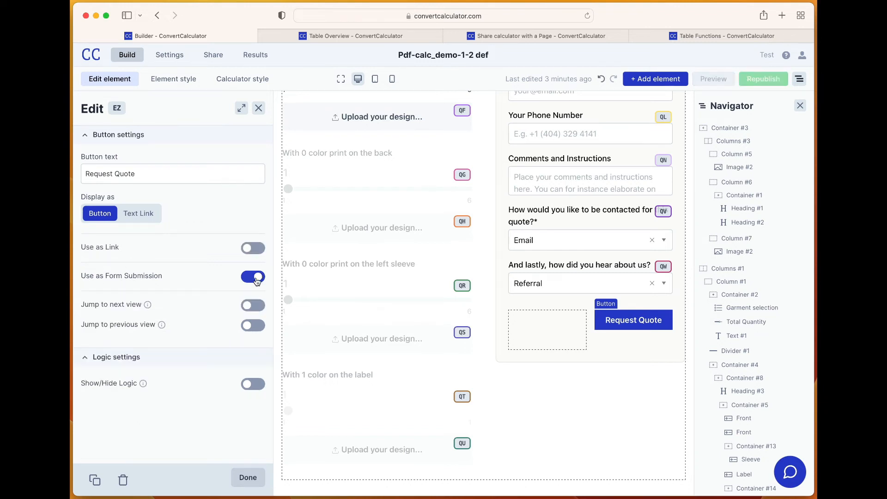
click(256, 279)
scroll(221, 291, down, 3)
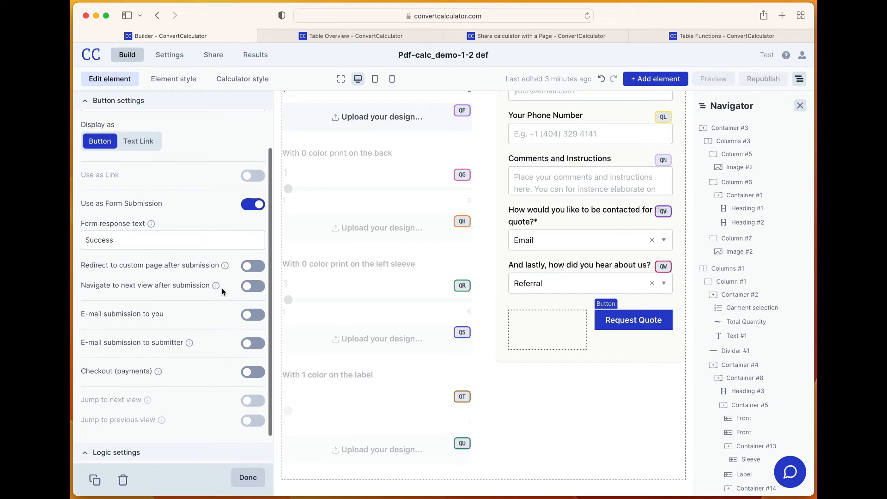
Redirect the Request Quote button after submission to the copied pdf-calc-demo-2-2-def page link, opening it in a new tab
click(253, 268)
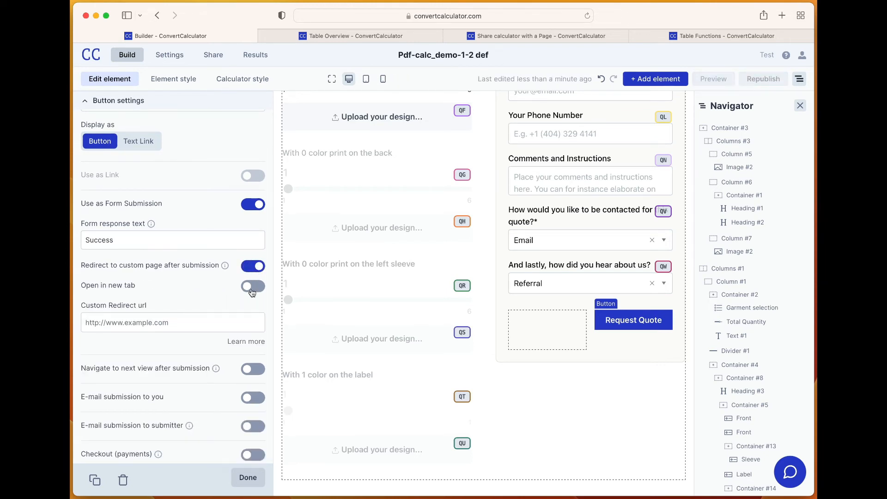
click(253, 287)
click(128, 324)
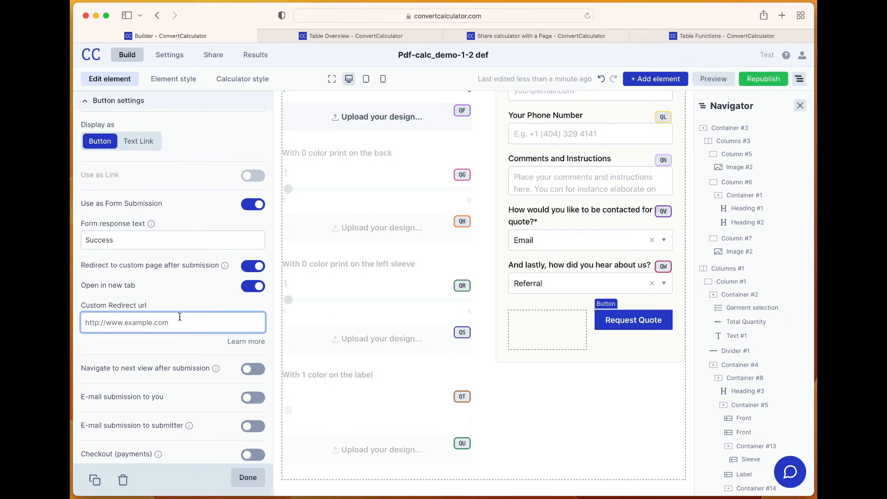
key(super+v)
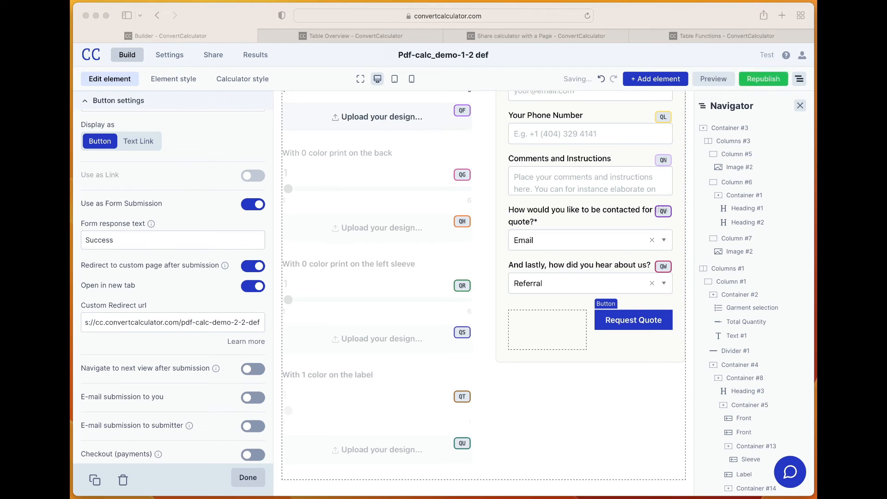
Append ?email_id={{#formula}}VN{{/formula}} to the custom redirect URL and review the added query parameter
click(196, 322)
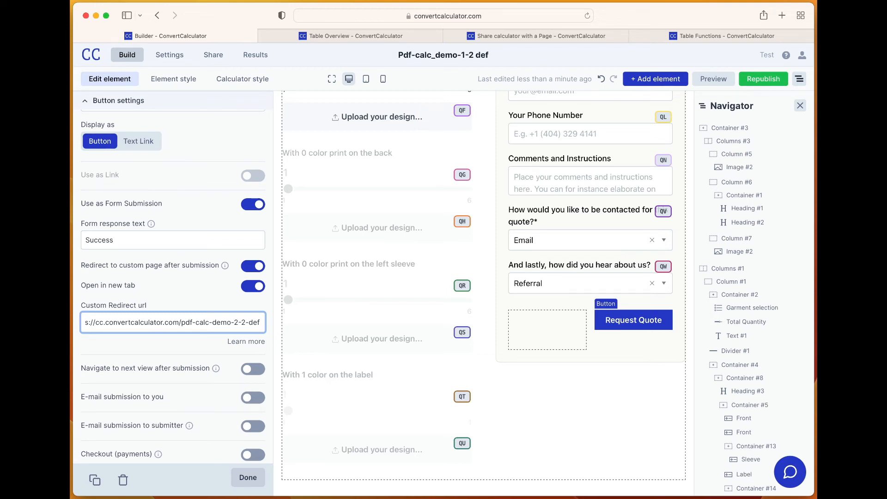
key(super+v)
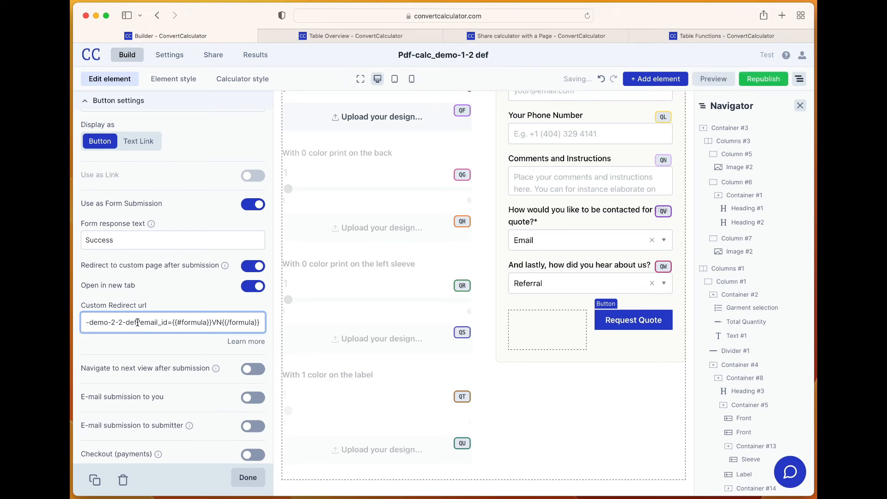
scroll(138, 321, down, 1)
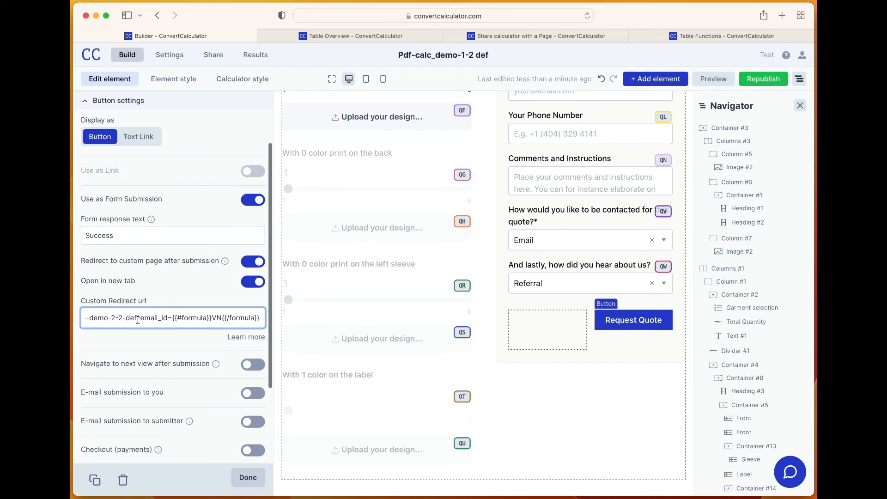
scroll(138, 319, up, 1)
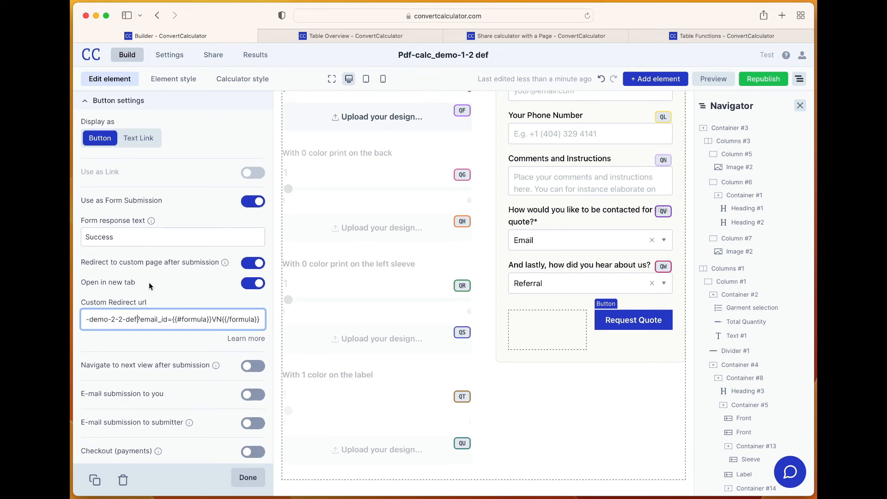
key(shift+Right)
key(shift+Right)
key(shift+Right)
key(shift+Right)
key(shift+Right)
key(shift+Right)
key(shift+Right)
key(shift+Right)
key(Right)
drag(212, 319, 220, 319)
Open the Price per shirt formula in the Formula builder and inspect the email_ID variable's formula
scroll(353, 260, up, 8)
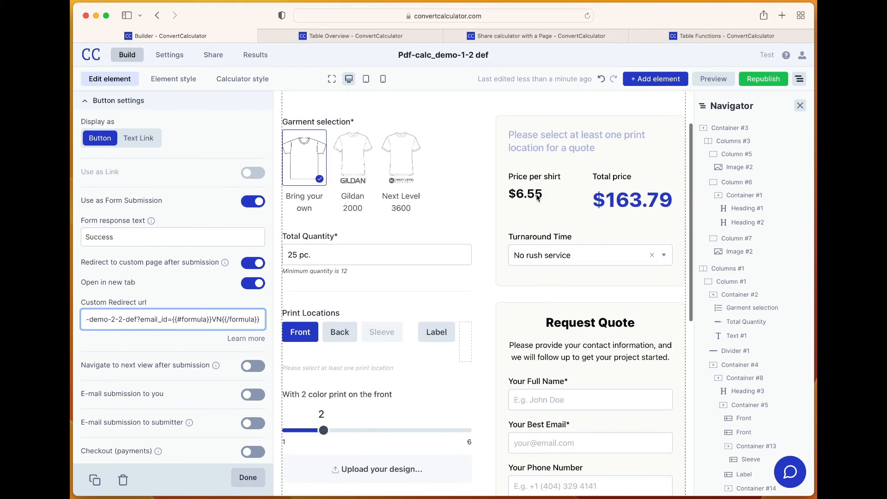
click(537, 197)
click(253, 331)
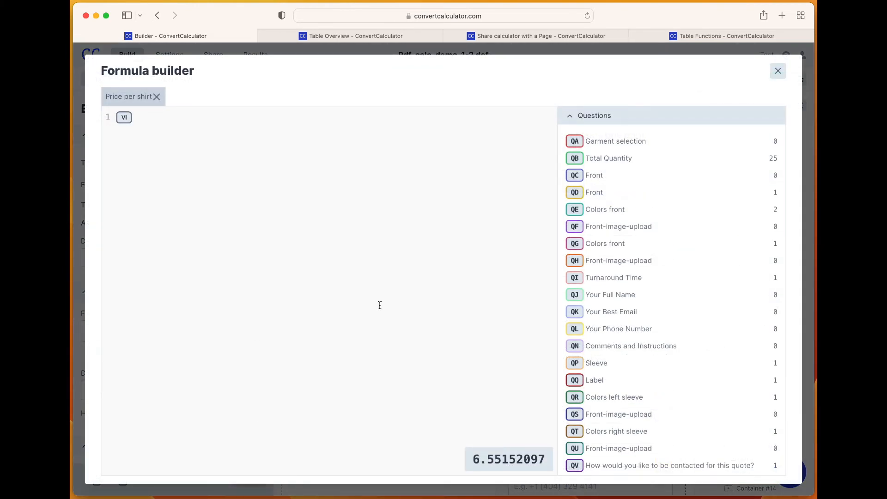
scroll(644, 336, down, 10)
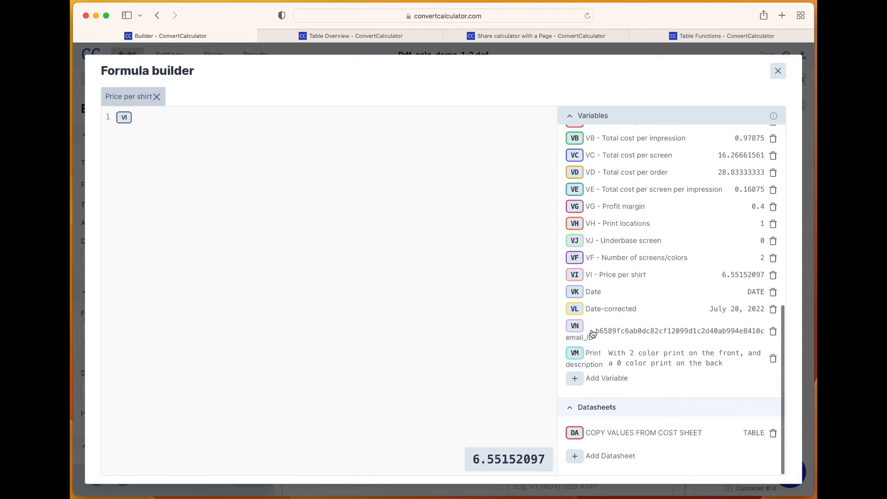
click(593, 334)
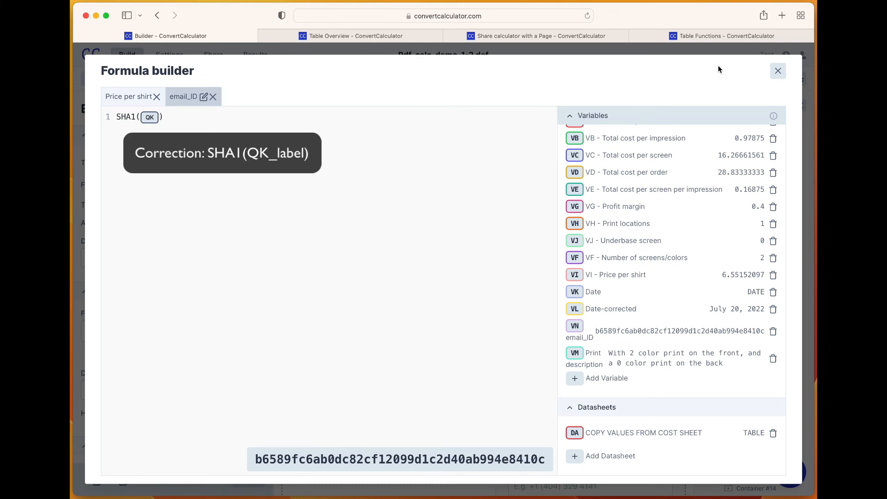
click(779, 73)
In the Pdf-calc_demo-2-2 def calculator, let the Email ID text field take its default value from a query parameter
click(522, 36)
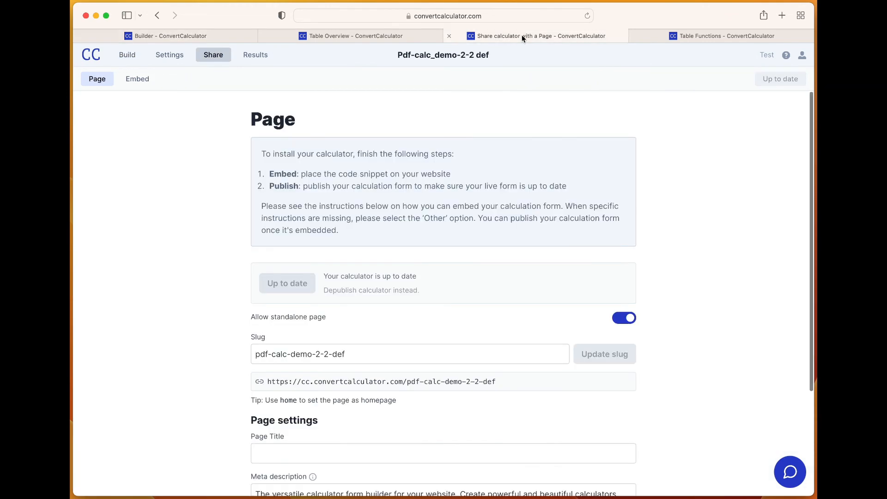
click(124, 57)
scroll(286, 277, down, 5)
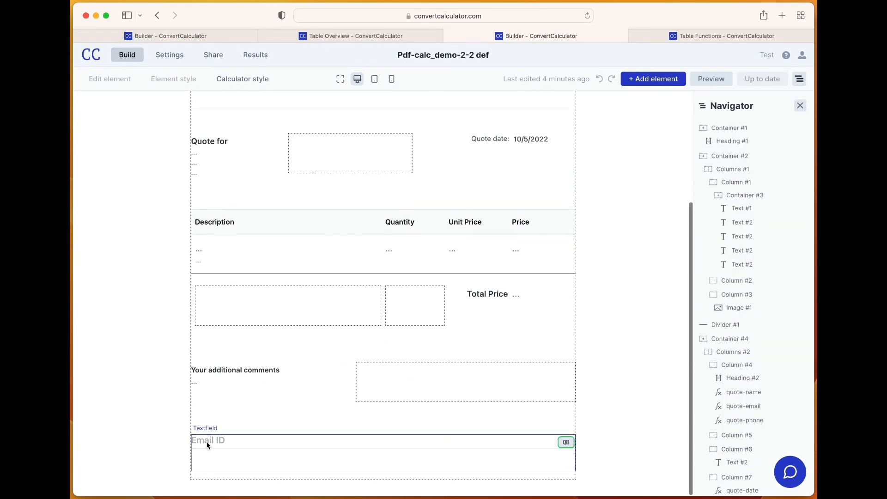
click(206, 445)
scroll(204, 443, down, 2)
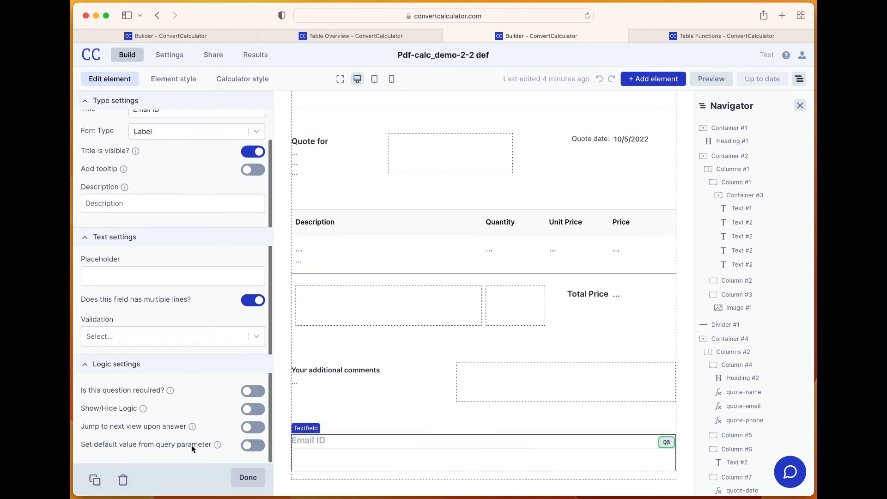
click(255, 446)
scroll(139, 439, down, 2)
Name the Email ID field's query parameter email_ID
click(119, 441)
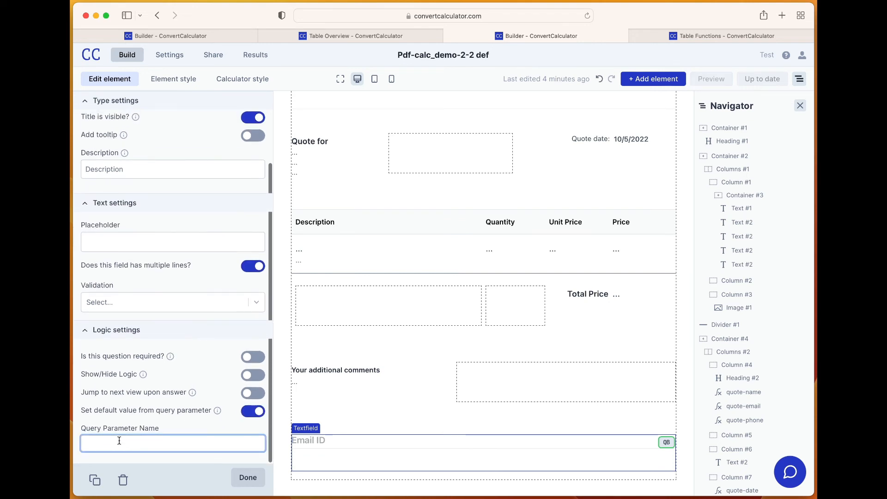
text(email)
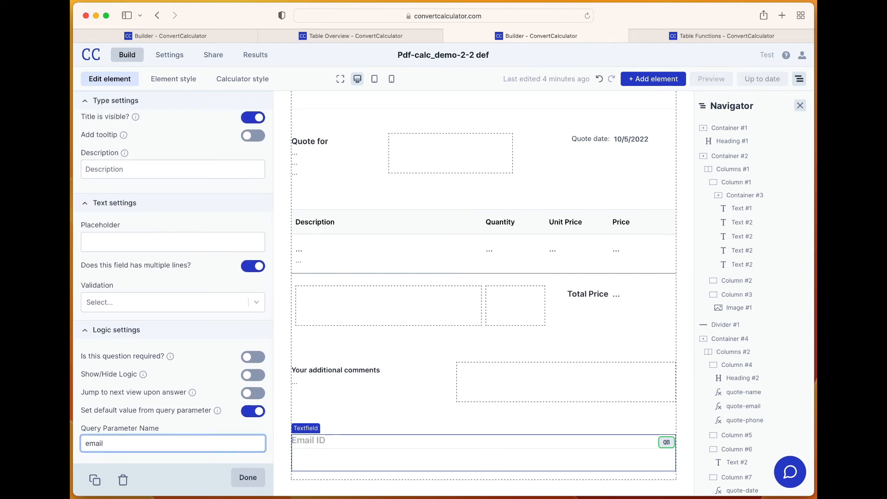
text(_id)
key(BackSpace)
key(BackSpace)
text(ID)
Copy the email_id parameter name from the Request Quote button's redirect URL and view the Demo Table
click(213, 36)
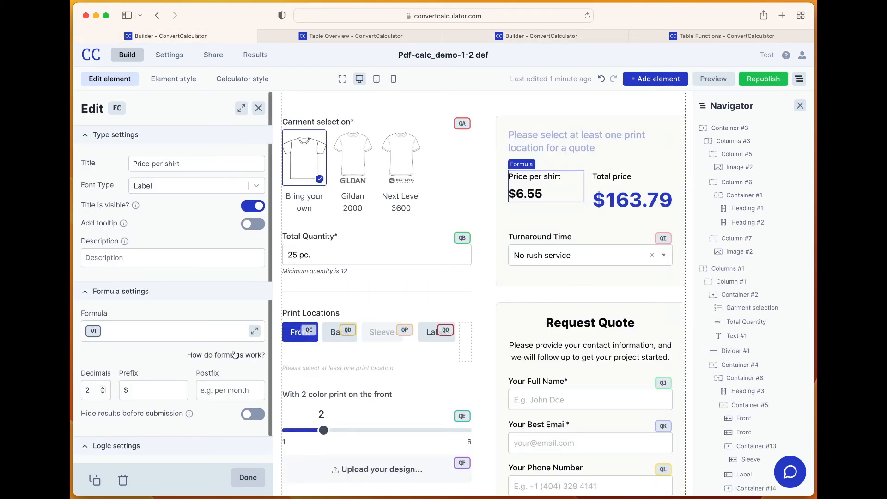
scroll(182, 330, down, 2)
scroll(555, 268, down, 10)
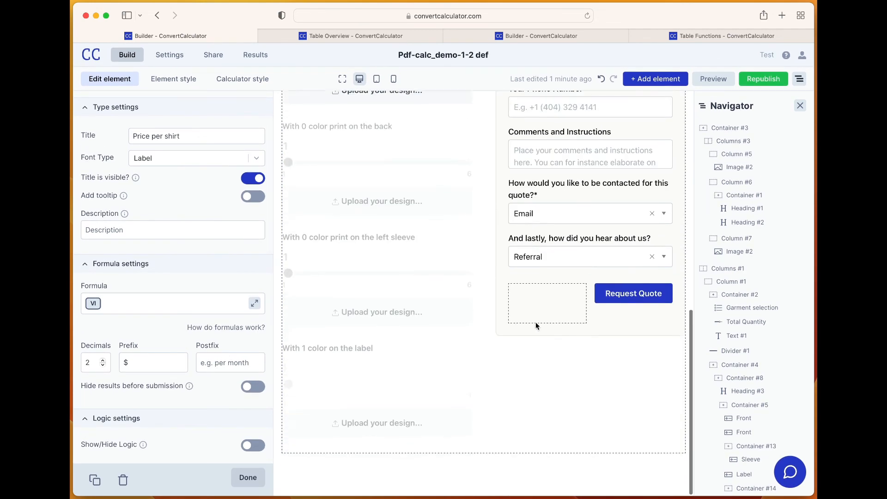
click(615, 320)
scroll(170, 279, down, 5)
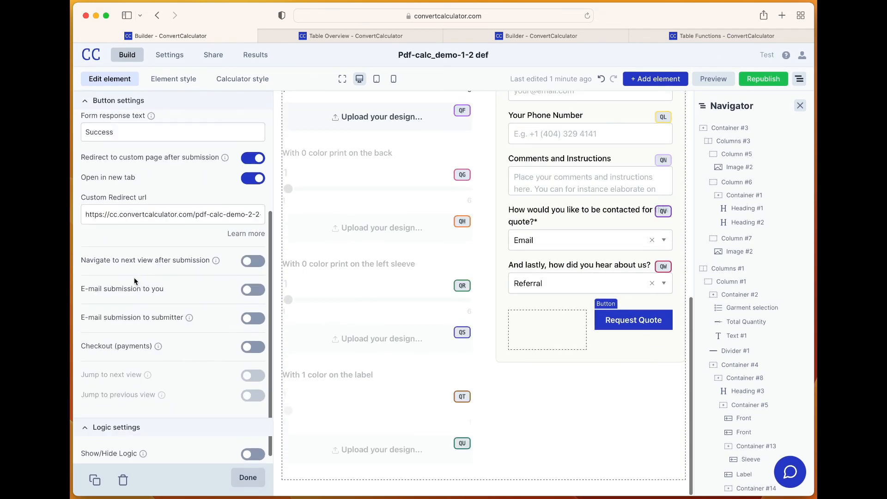
click(193, 204)
key(super+Right)
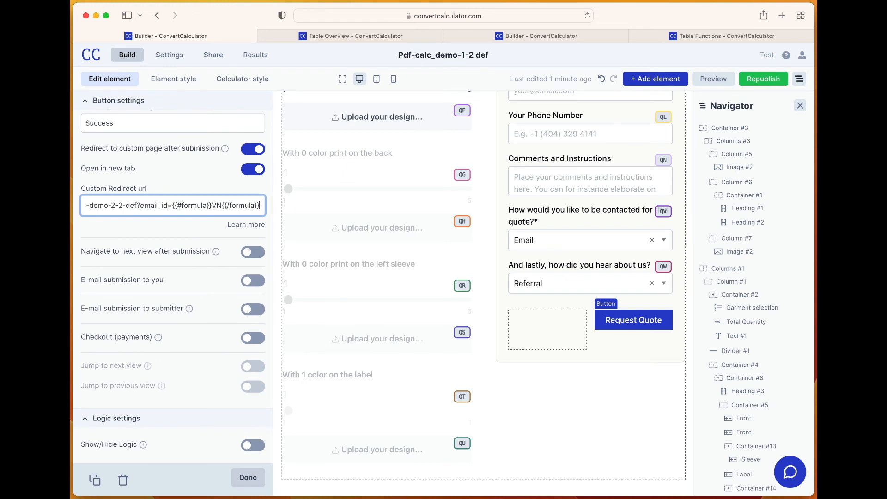
double_click(153, 206)
key(super+c)
click(323, 37)
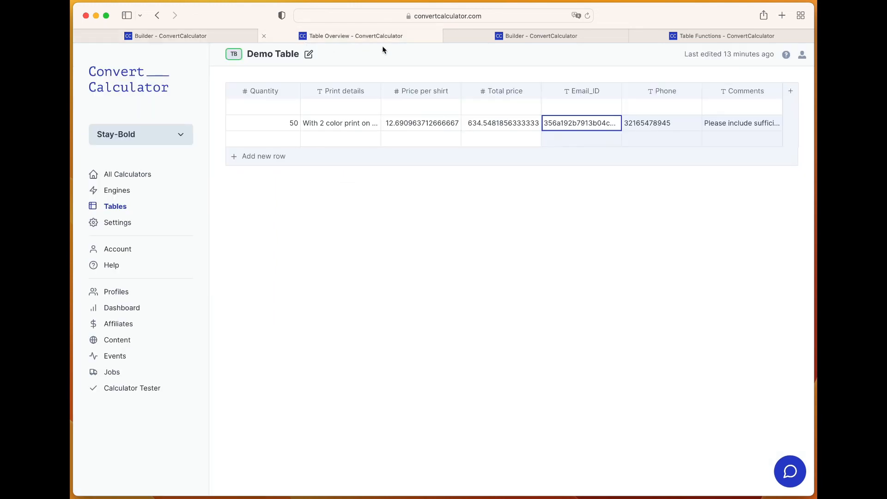
Replace the Email ID field's query parameter name with email_id and finish editing the field
click(502, 36)
double_click(109, 443)
key(super+v)
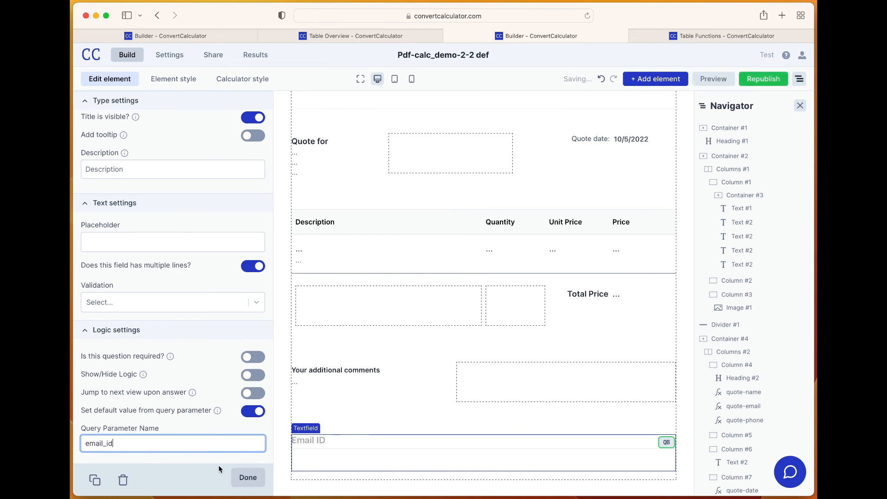
click(247, 478)
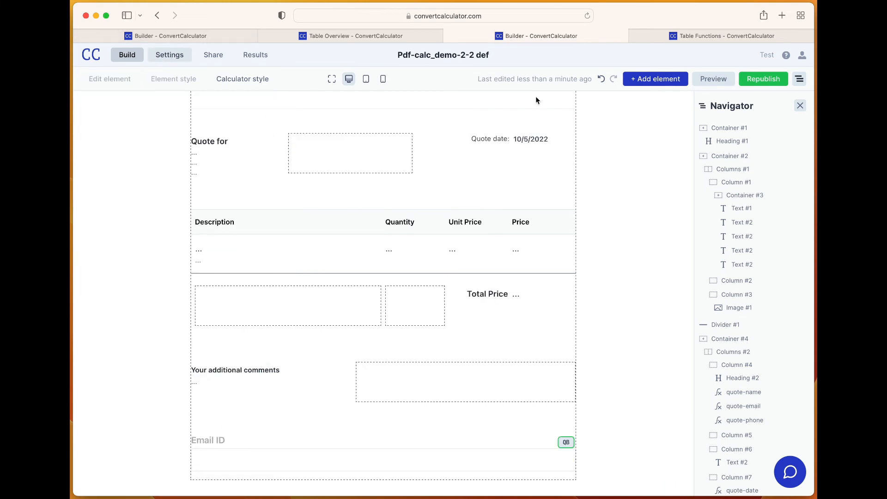
Republish the Pdf-calc_demo-2-2 def calculator and confirm the publication
click(762, 83)
click(635, 124)
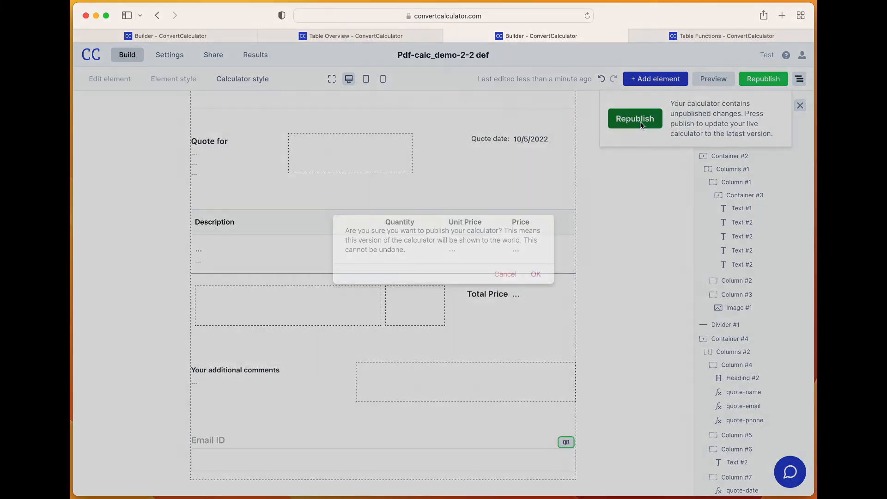
click(534, 274)
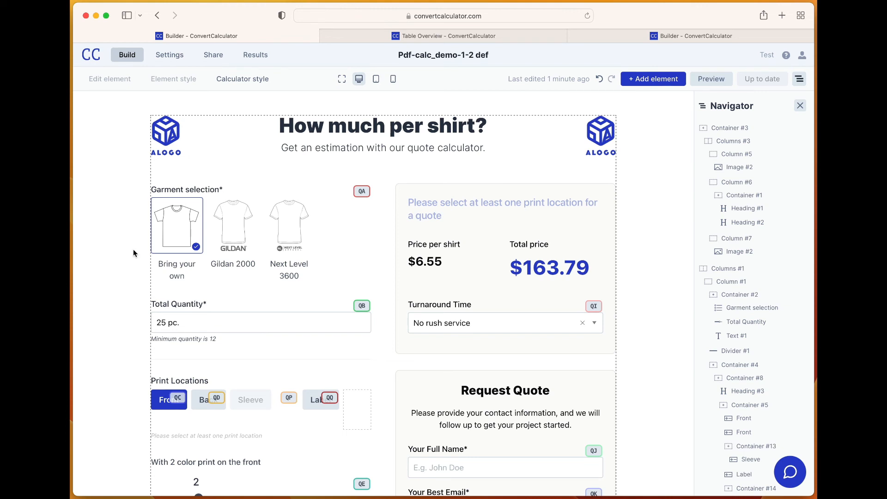
Copy the standalone page link of the Pdf-calc_demo-1-2 def calculator and open it in a new browser tab
click(212, 56)
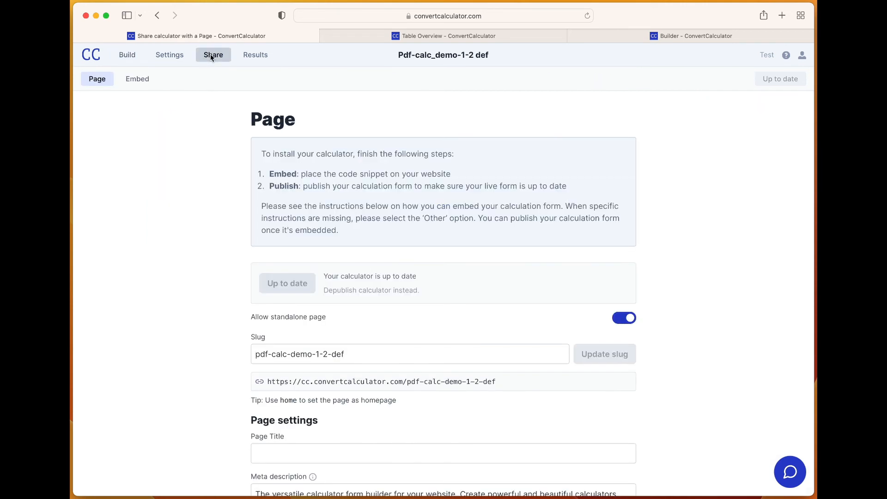
click(387, 383)
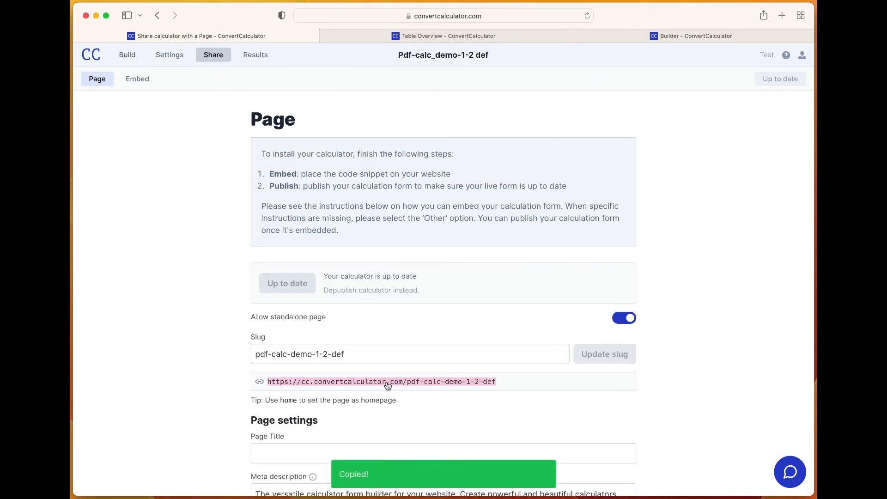
click(782, 16)
key(super+v)
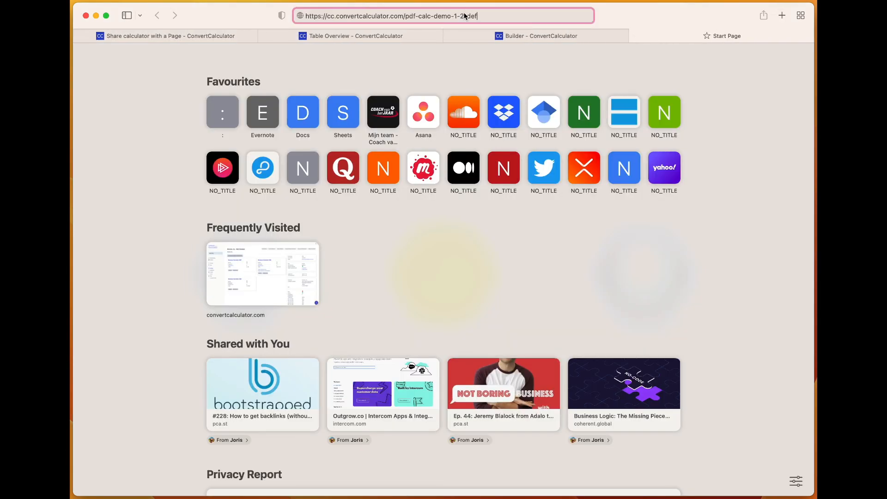
key(Return)
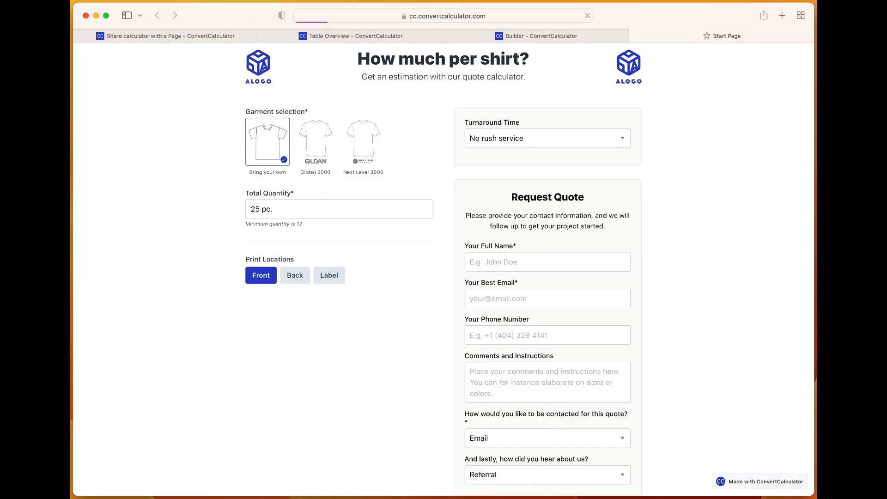
Select the Next Level 3600 garment and set the total quantity to 39 pieces
click(364, 150)
double_click(253, 207)
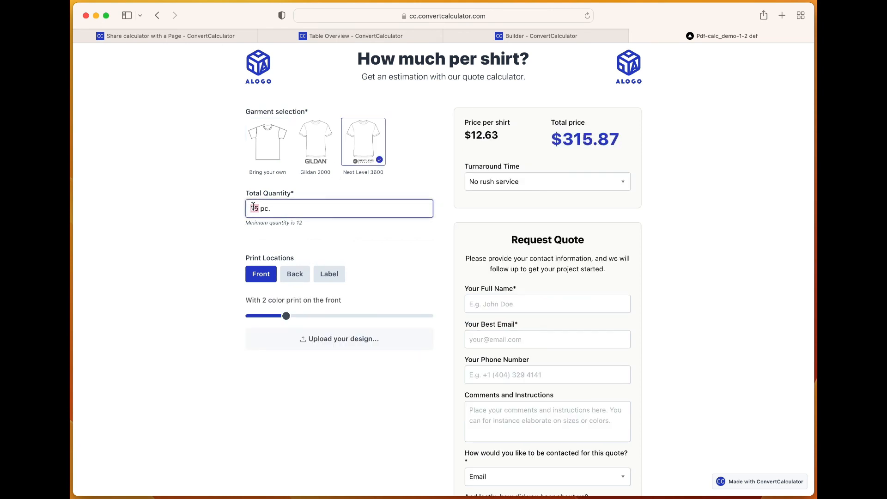
text(39)
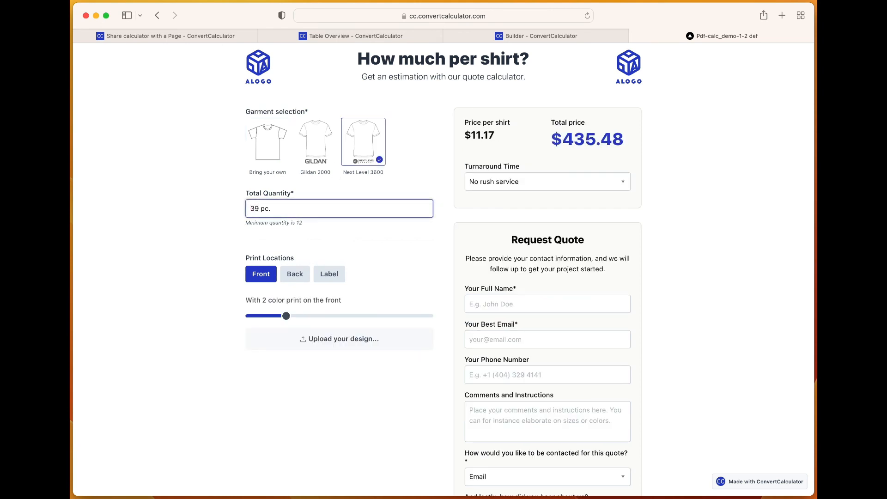
Add a back print, set 3 colors on the front and 2 on the back, and choose 6-7 business days (+25%) turnaround
click(297, 278)
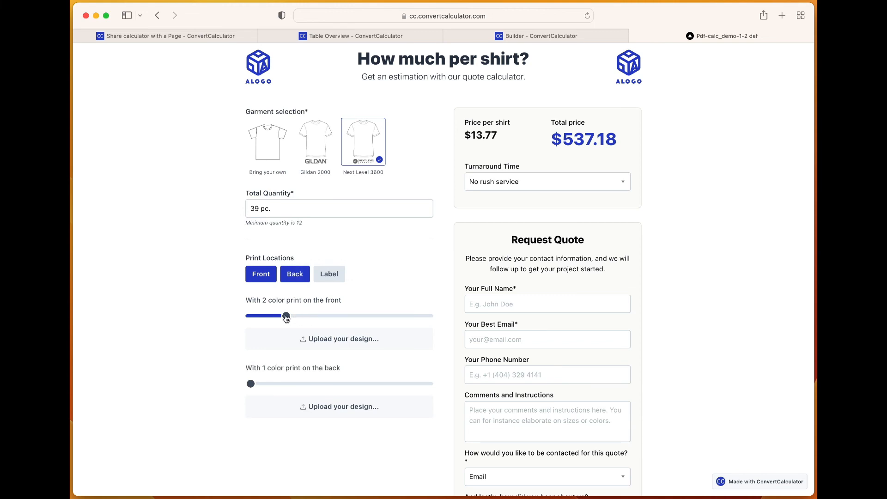
click(324, 317)
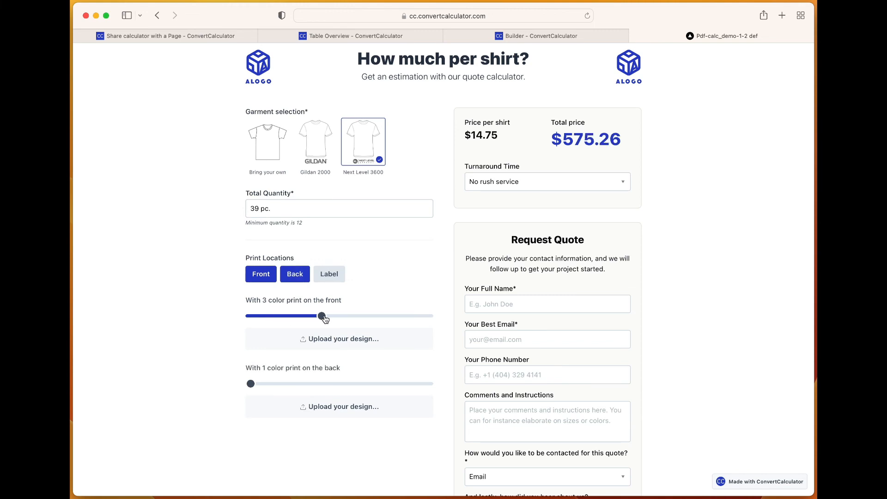
click(276, 385)
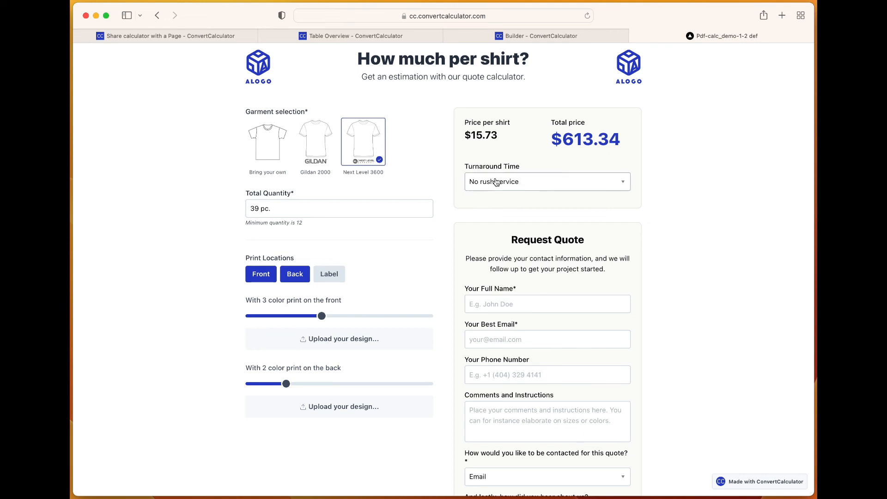
click(515, 182)
click(496, 208)
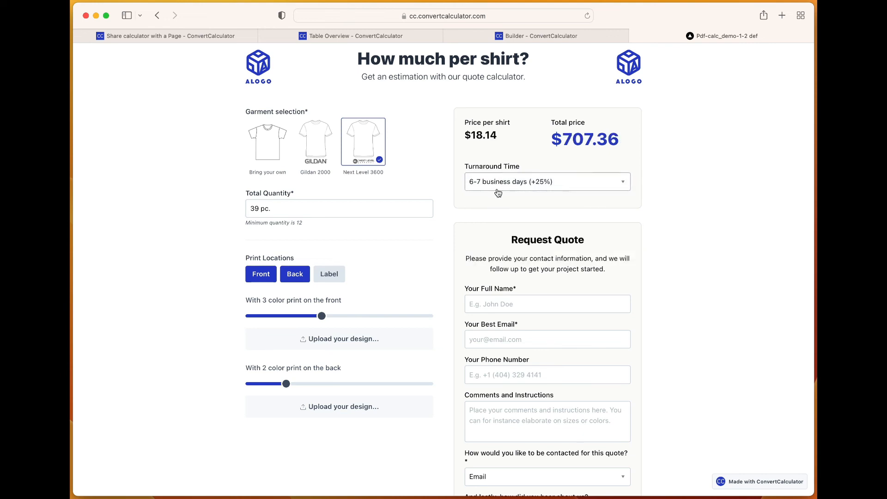
Enter the customer's full name, e-mail address and phone number in the Request Quote form
scroll(490, 246, down, 2)
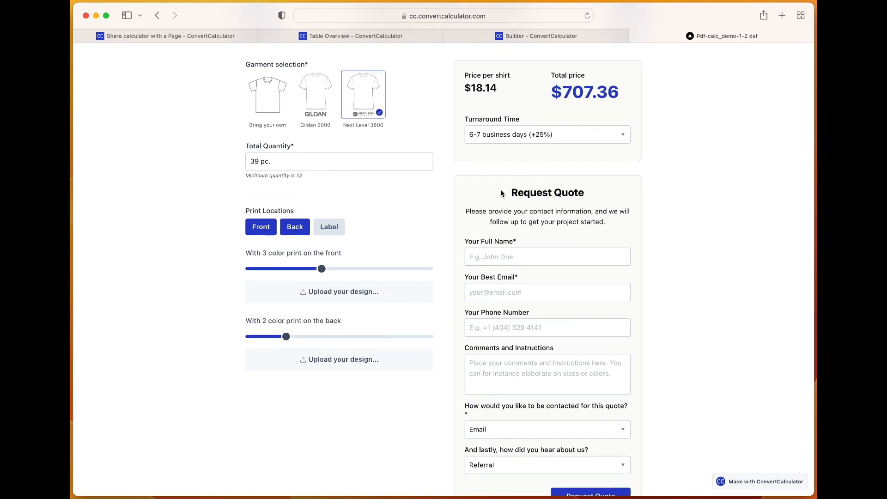
scroll(486, 277, up, 3)
click(485, 308)
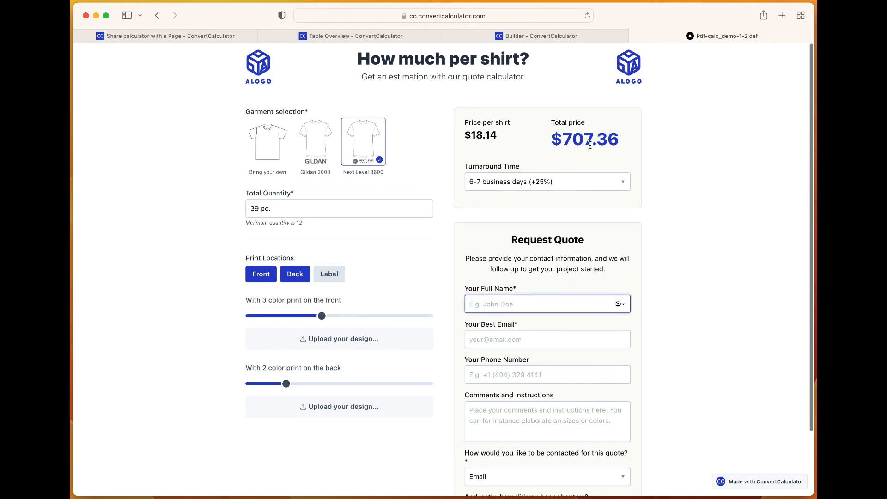
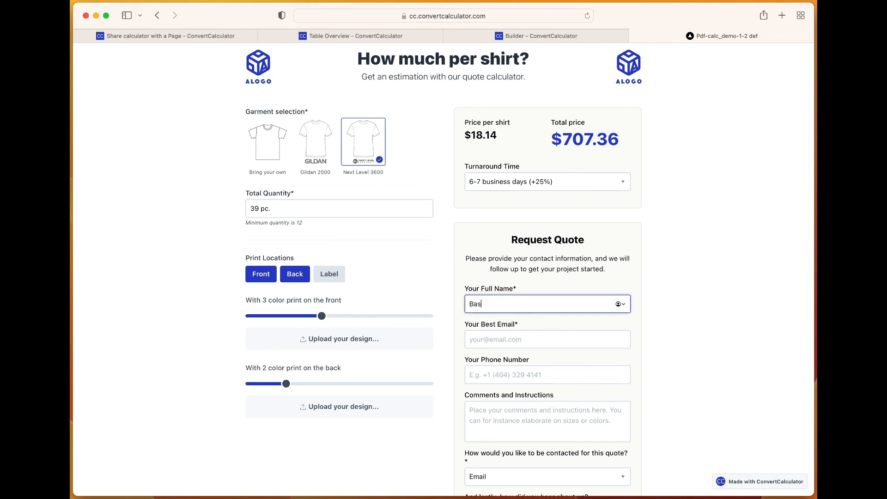
key(Tab)
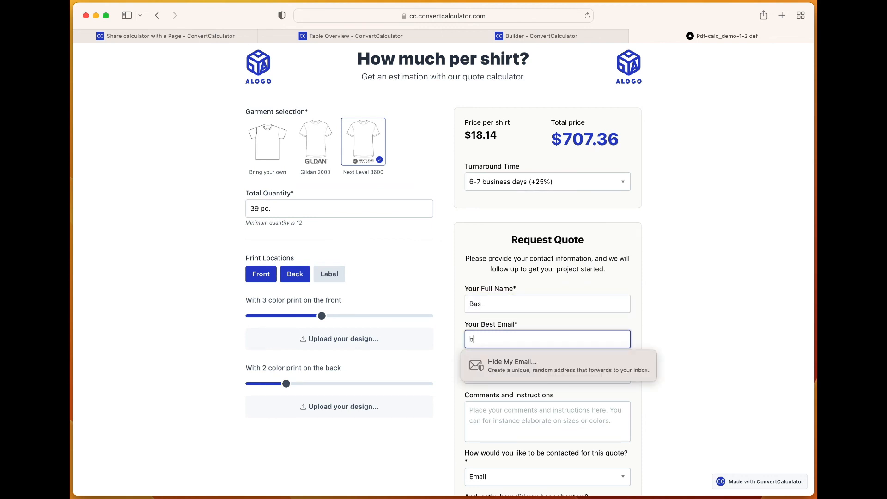
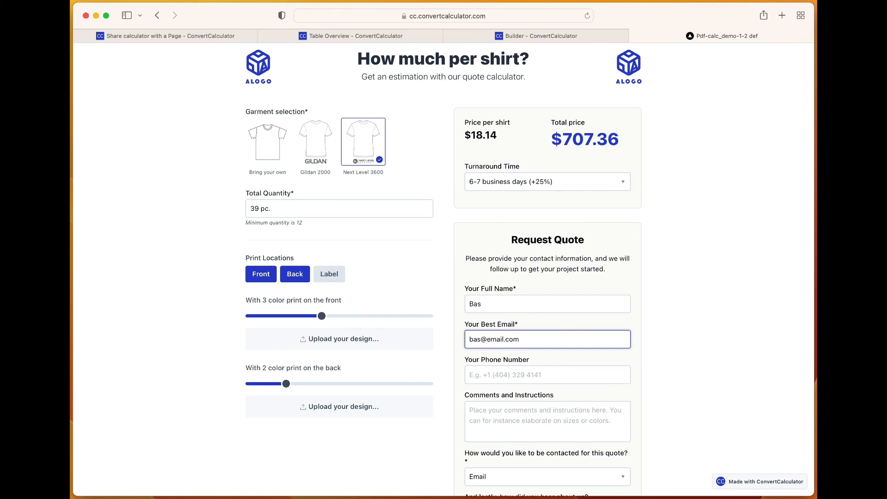
key(Tab)
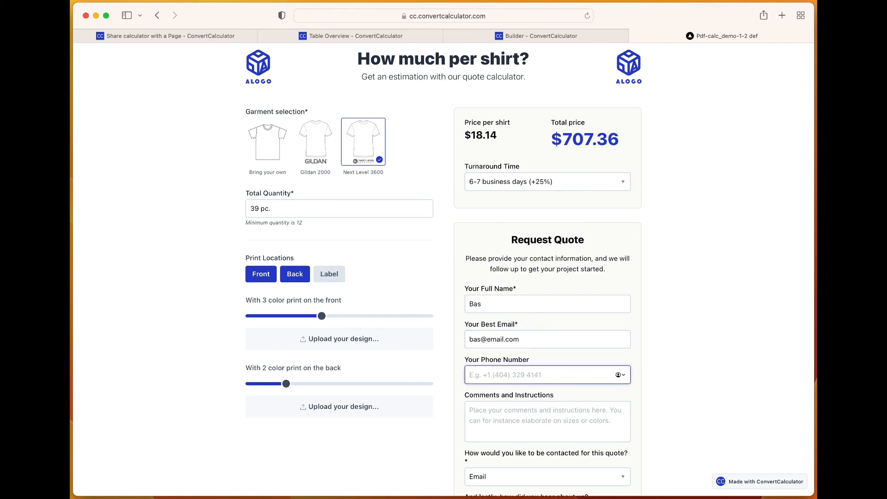
key(Tab)
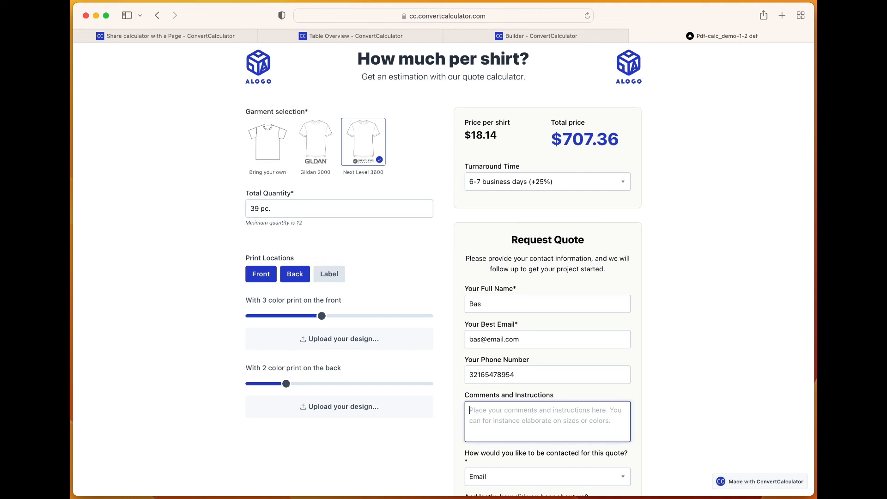
Enter "And I have no other comments" as the comments and instructions of the quote request
text(And I a)
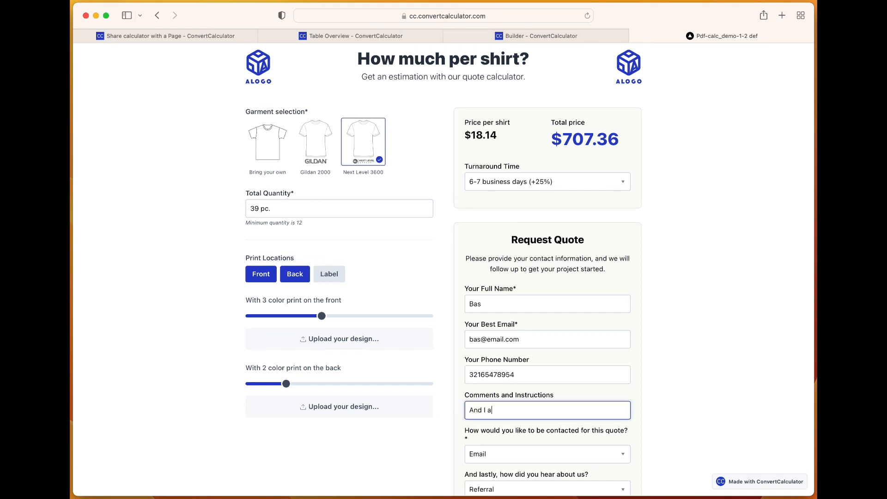
key(BackSpace)
text(have no other comments)
Submit the quote request with Email contact and Referral source, and allow the blocked pop-up window to open
scroll(444, 273, down, 3)
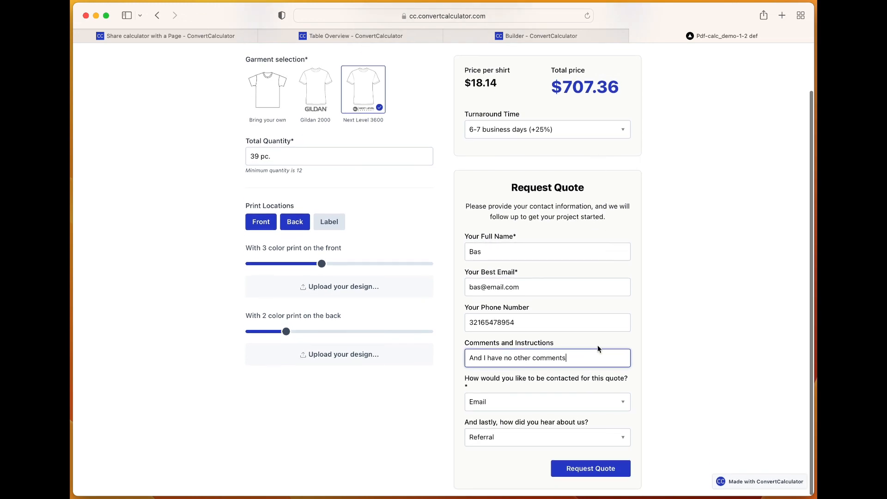
scroll(595, 365, down, 1)
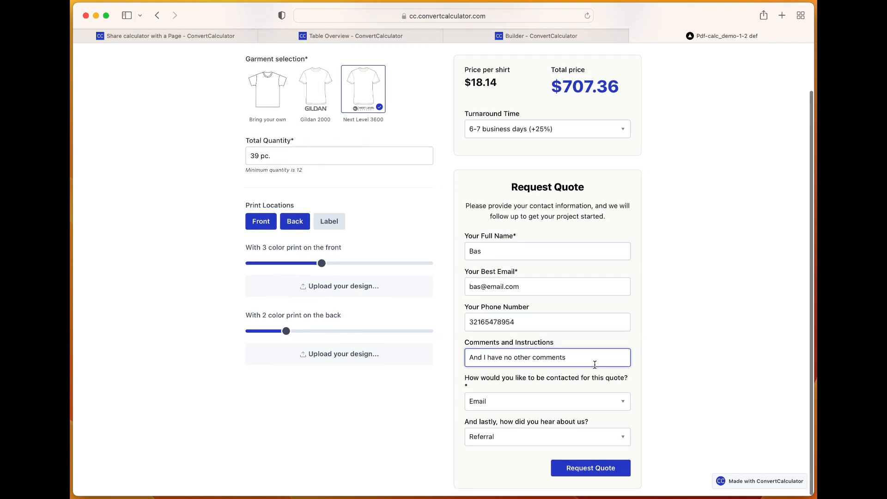
scroll(595, 365, up, 1)
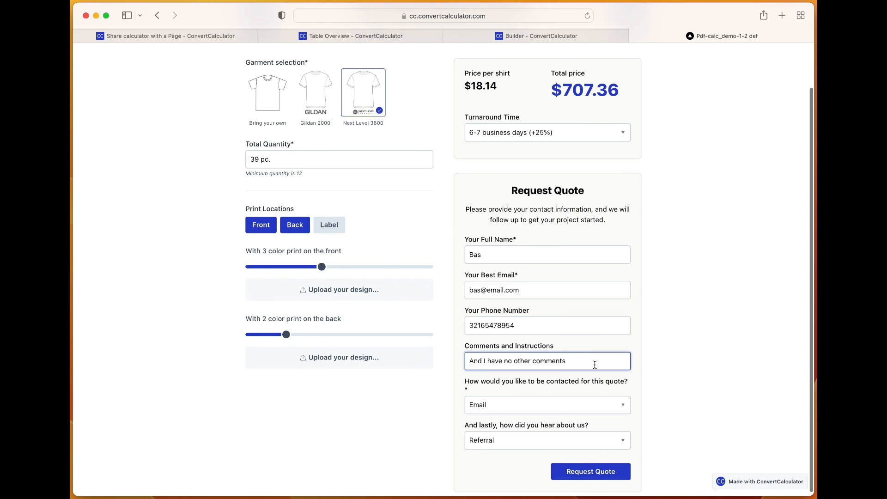
scroll(589, 443, up, 1)
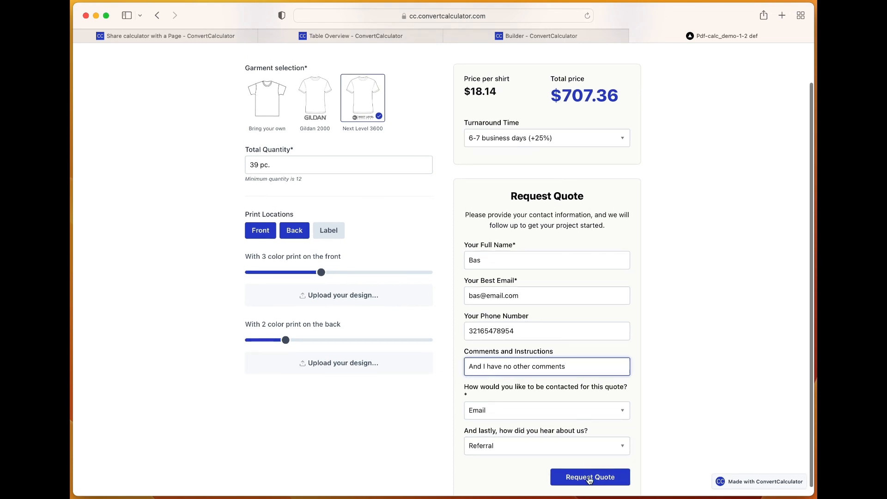
click(589, 478)
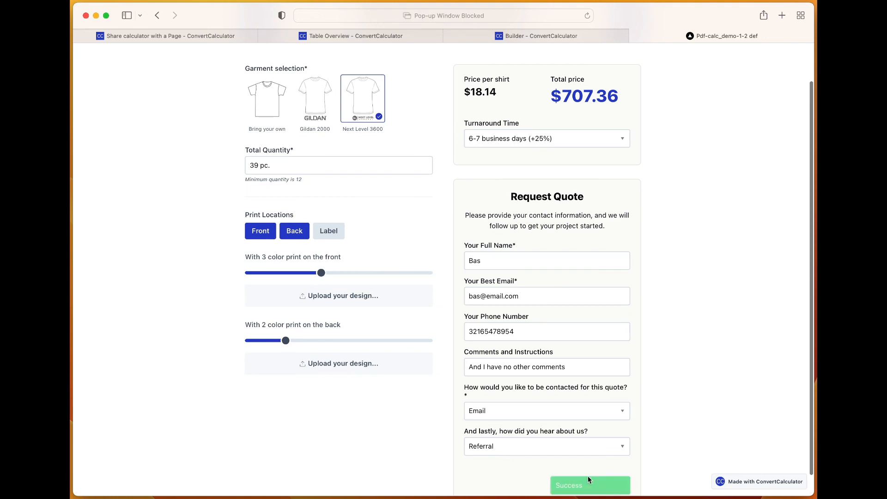
scroll(692, 232, down, 2)
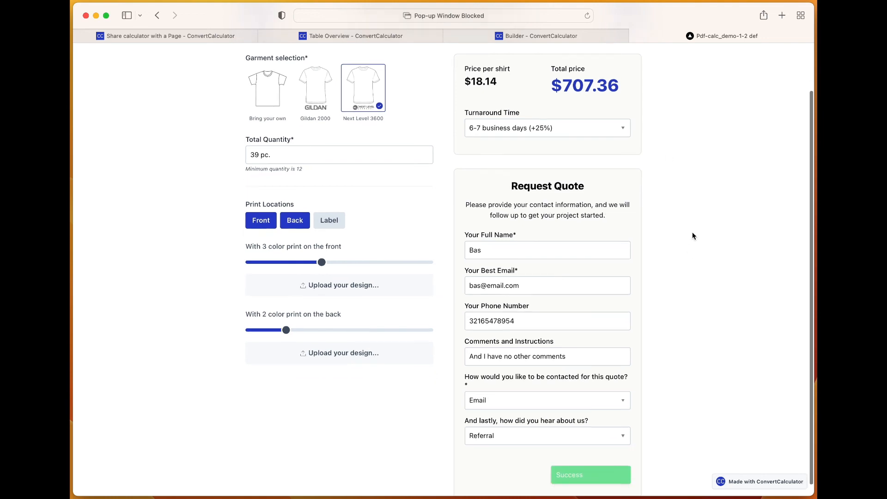
click(577, 17)
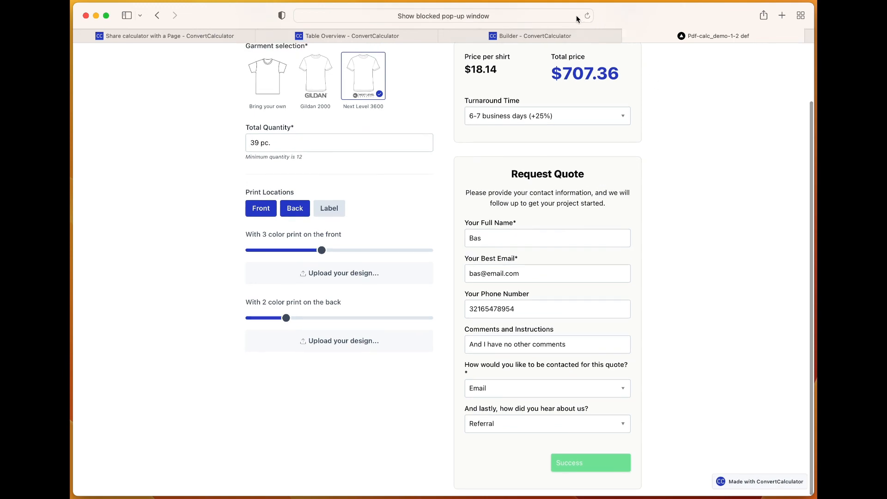